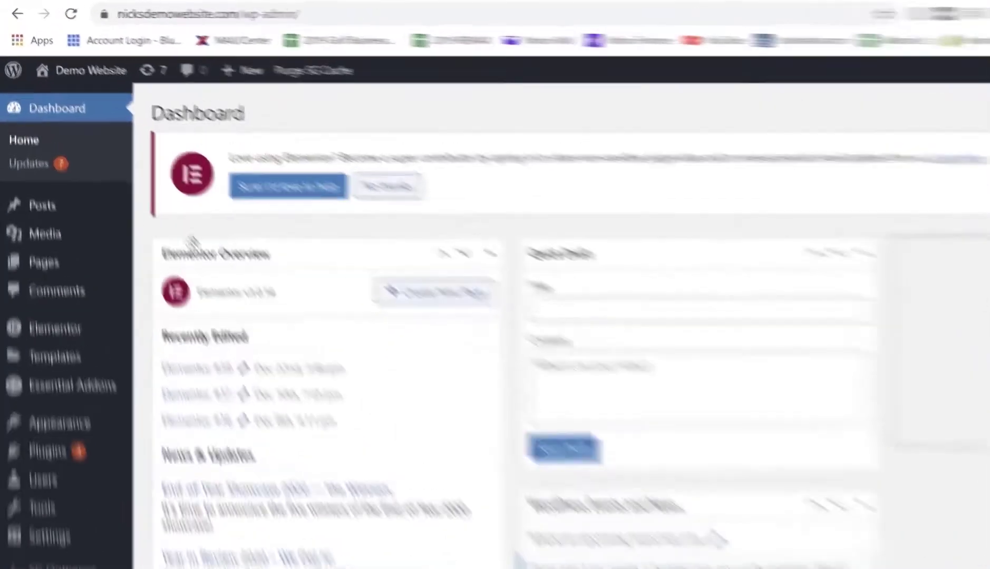
# Start a new blog post on the demo website
pyautogui.moveTo(74, 214)
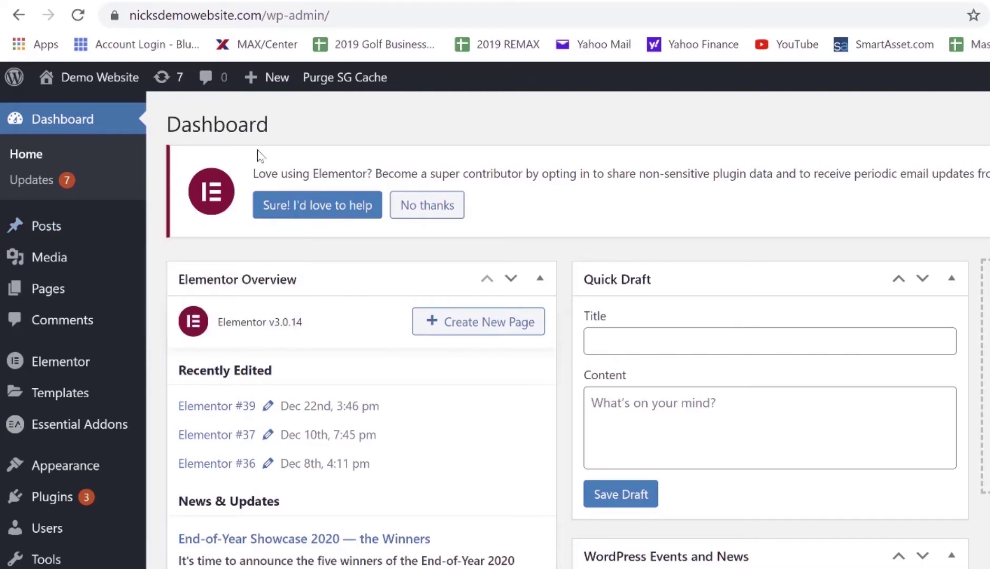
pyautogui.moveTo(269, 84)
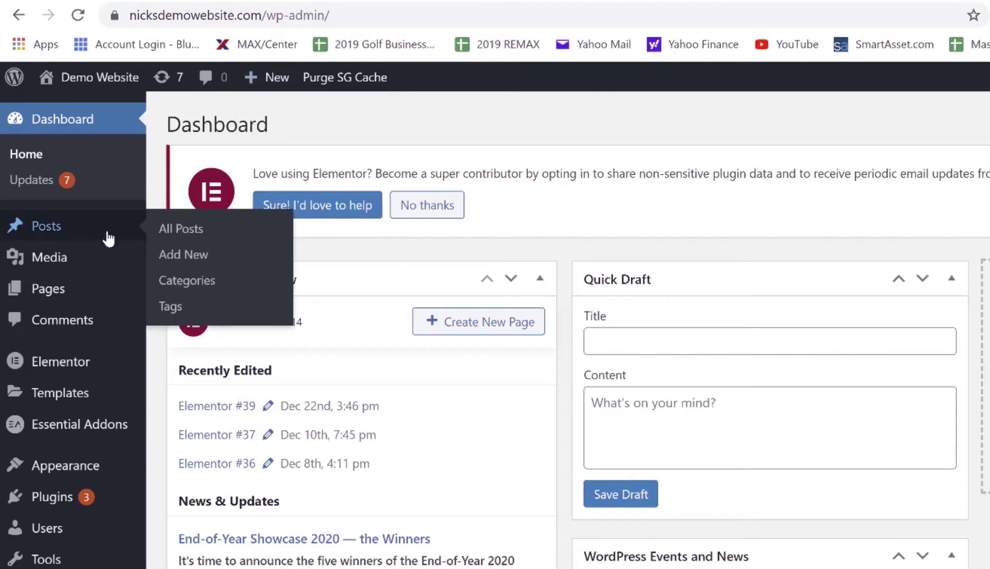
pyautogui.click(187, 258)
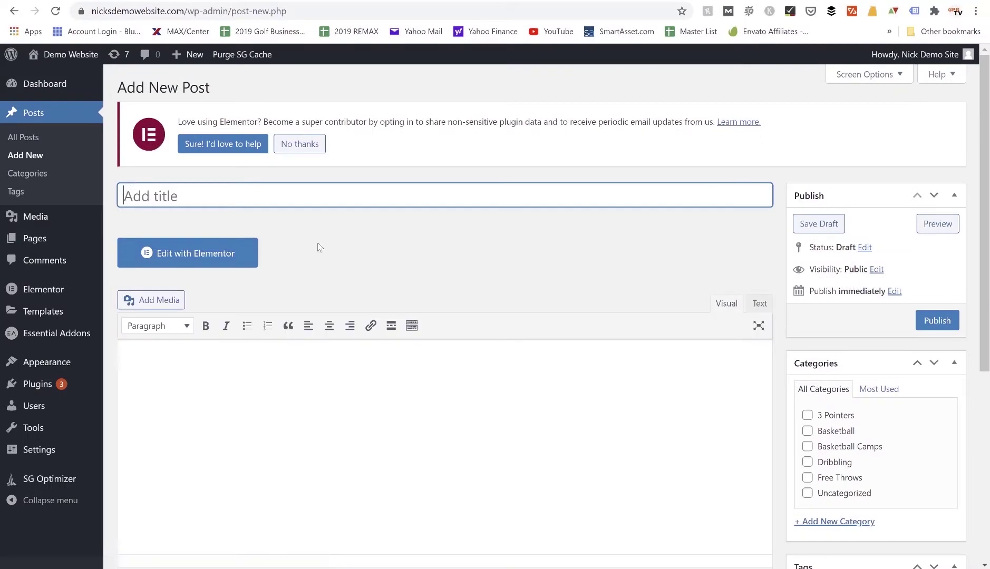
# Add the line "How to Train Husky Dogs" to the post body as a Heading 2
pyautogui.scroll(-3, 317, 247)
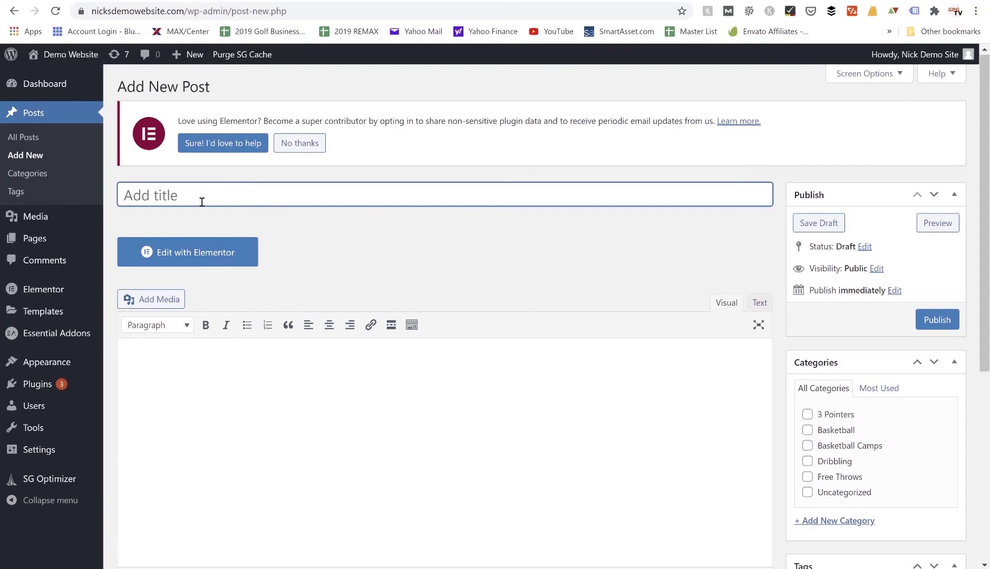
pyautogui.scroll(-2, 201, 203)
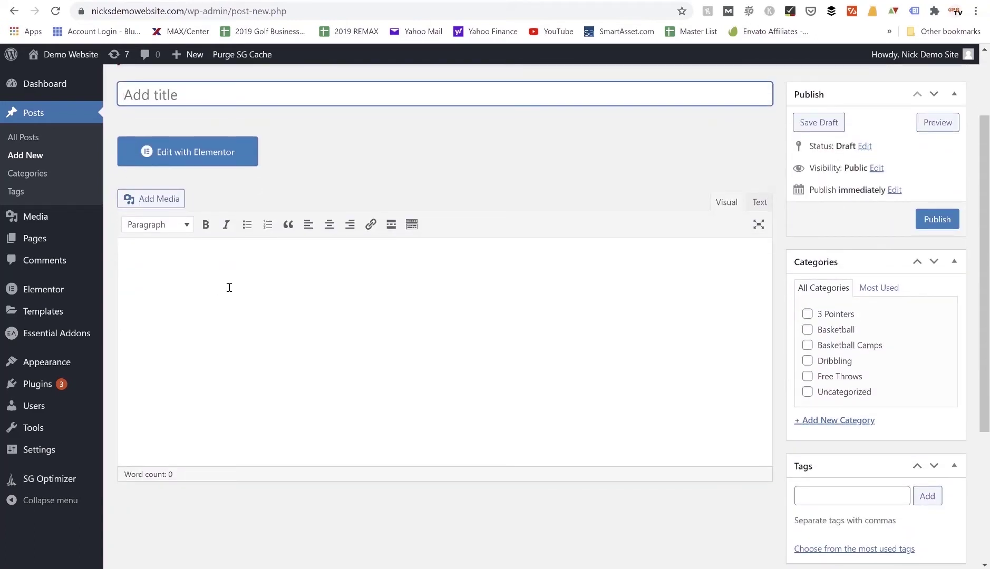
pyautogui.click(230, 290)
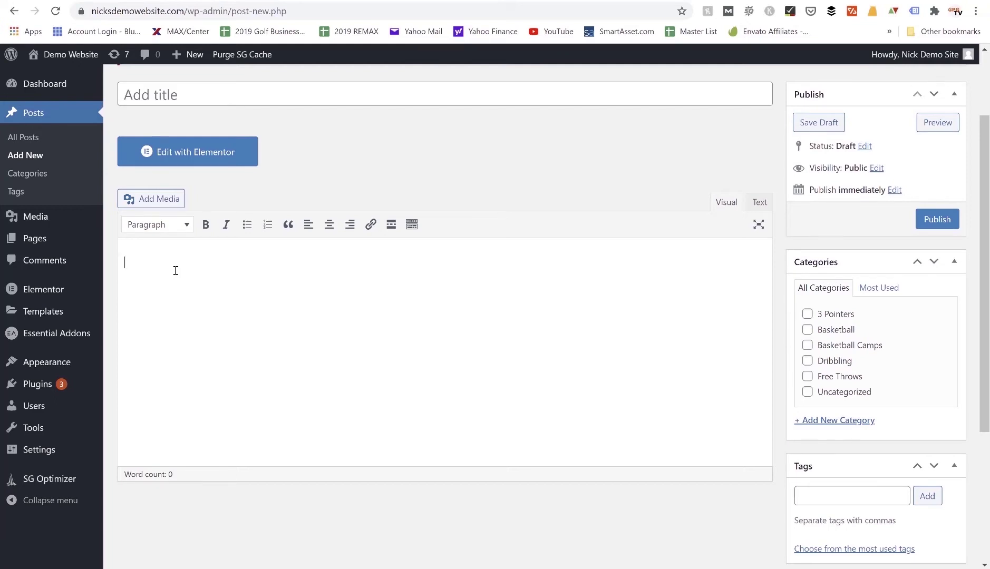
pyautogui.click(192, 230)
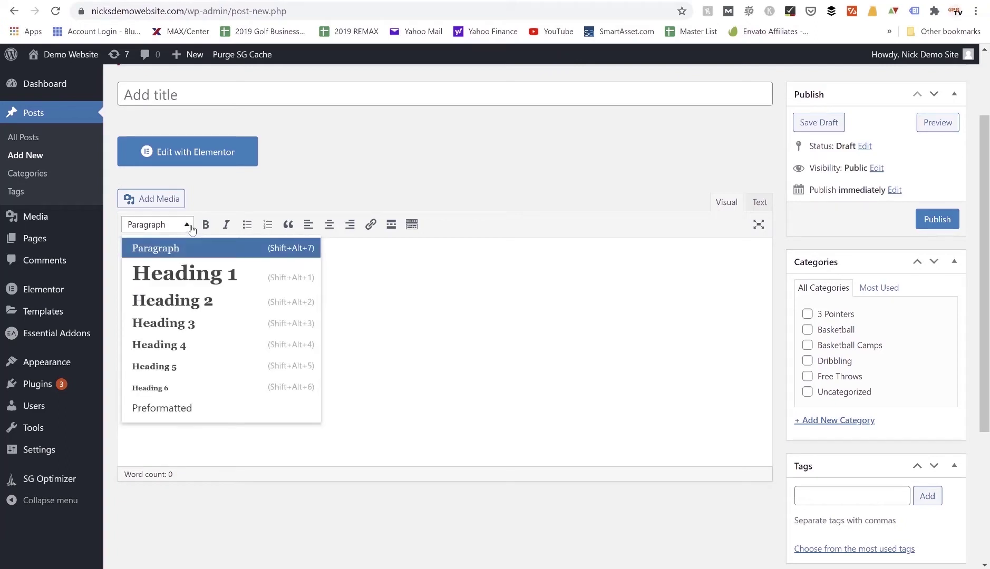
pyautogui.click(189, 304)
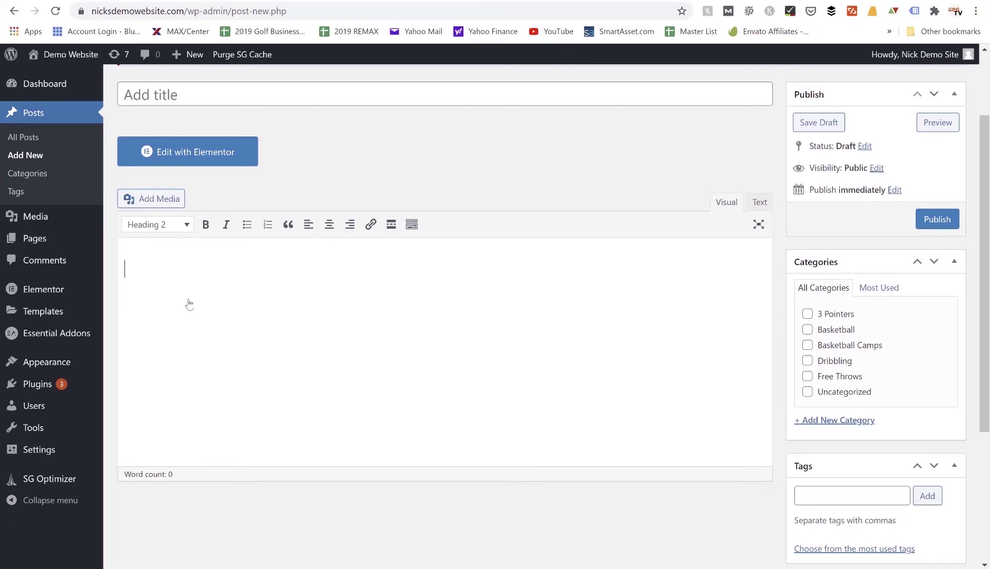
pyautogui.write('How to Train Hus')
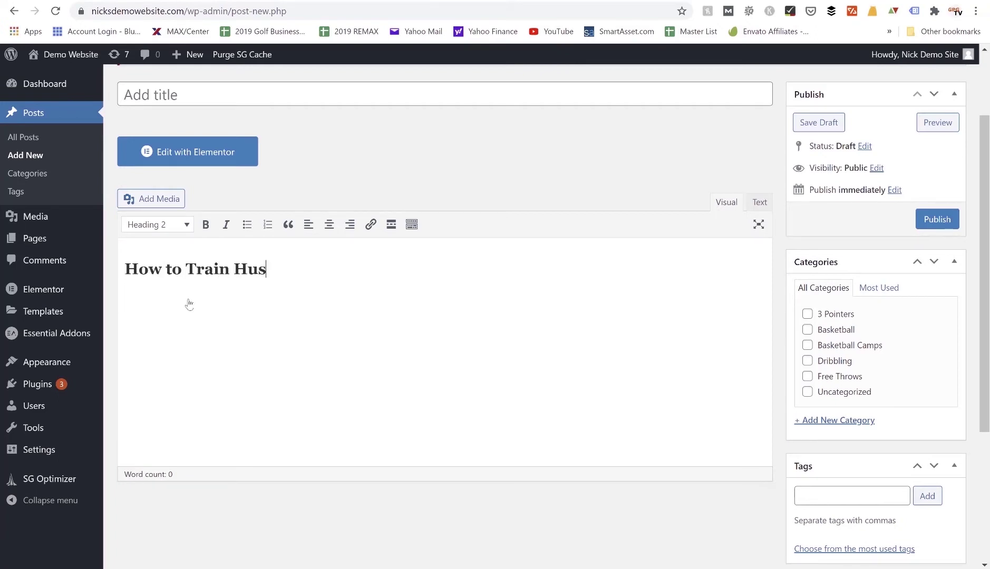
pyautogui.write('ky Dogs')
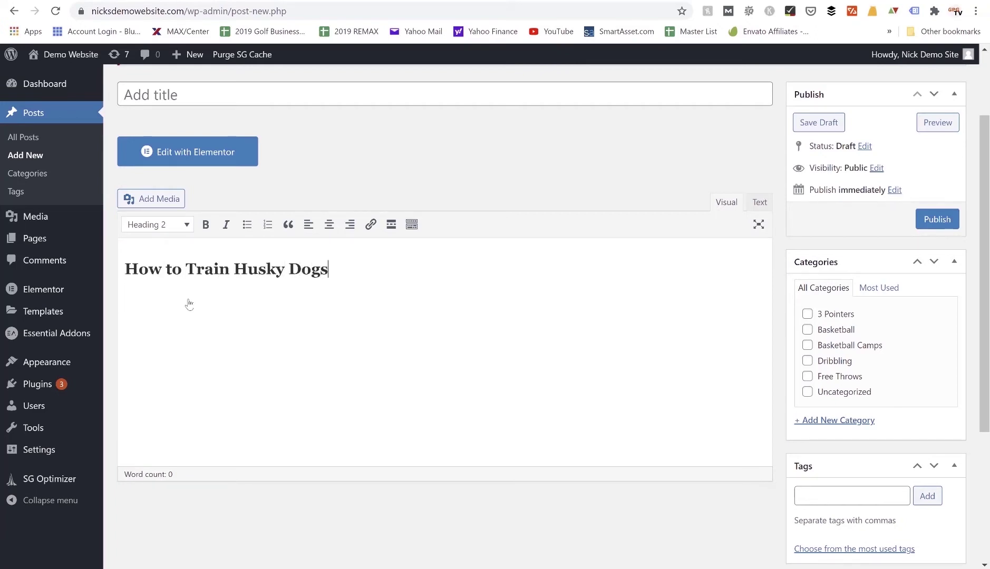
# Add a paragraph of random placeholder text below the "How to Train Husky Dogs" heading
pyautogui.press('Return')
pyautogui.write('adjl;adfjdlafjdsa;lfjdfjda;fjd;lfjda;fajfkdjfa;djf;la')
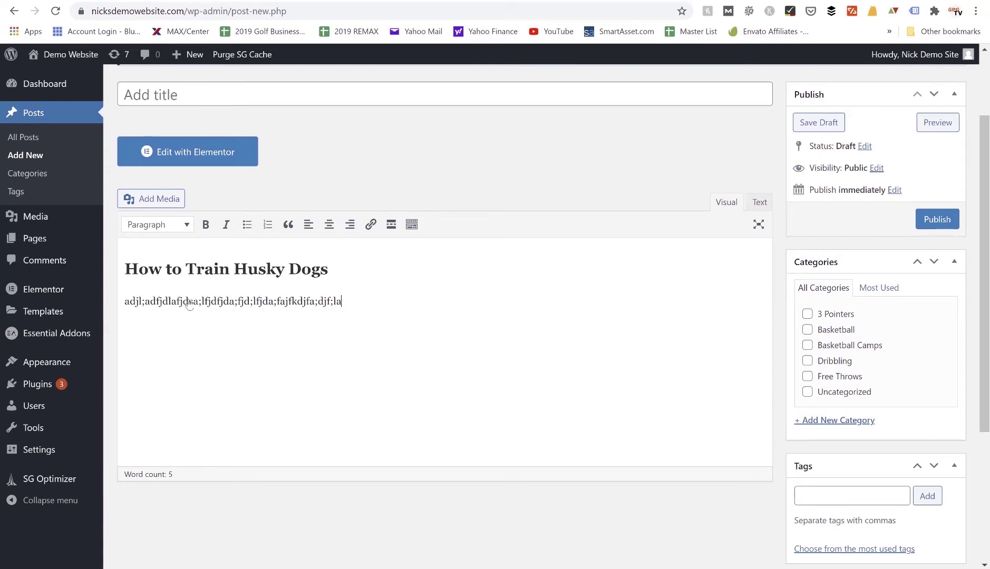
pyautogui.press('Return')
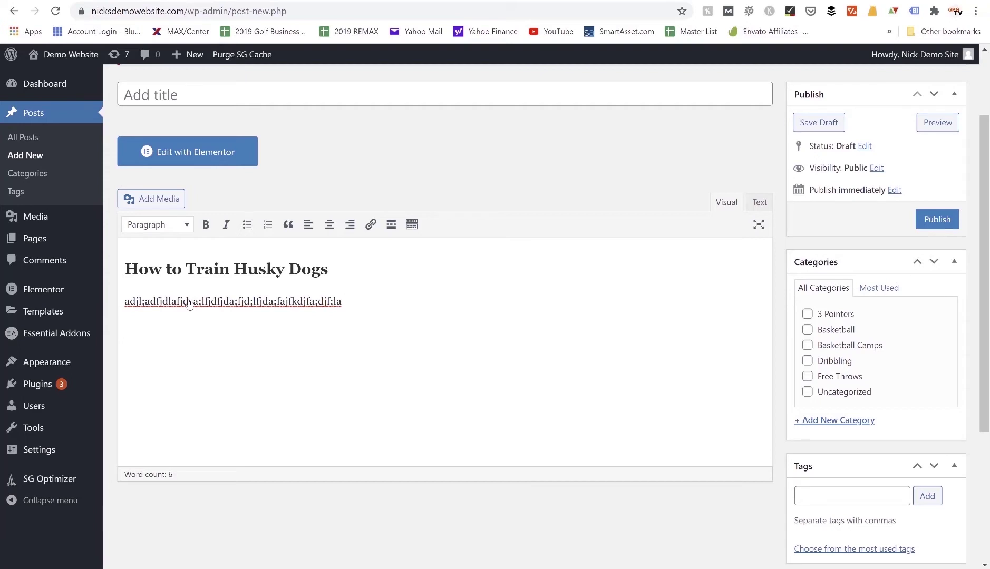
# Add the subheading "Getting them to learn sit" as a Heading 3 and start a new line below it
pyautogui.write('Getting them to learn sit')
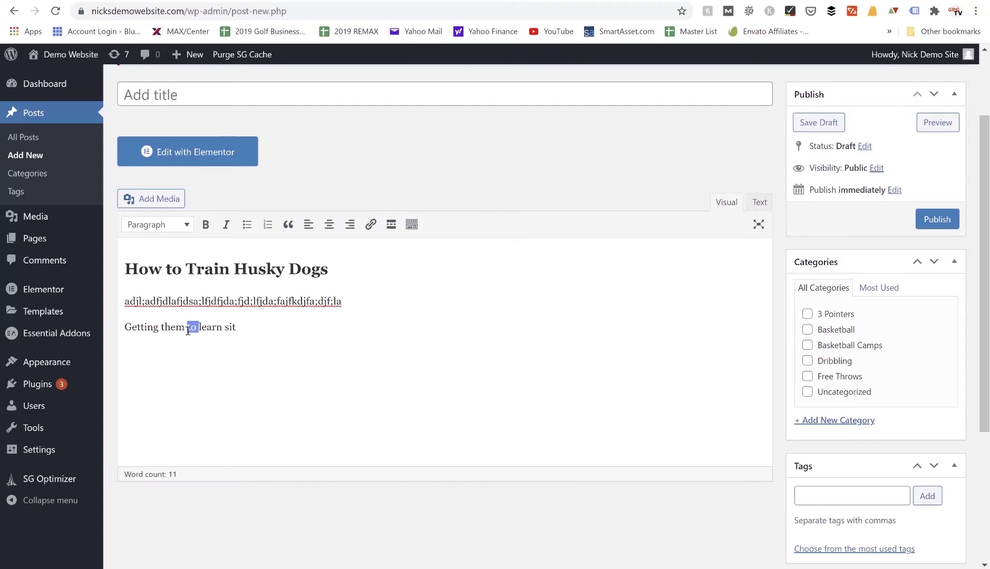
pyautogui.tripleClick(187, 330)
pyautogui.click(154, 226)
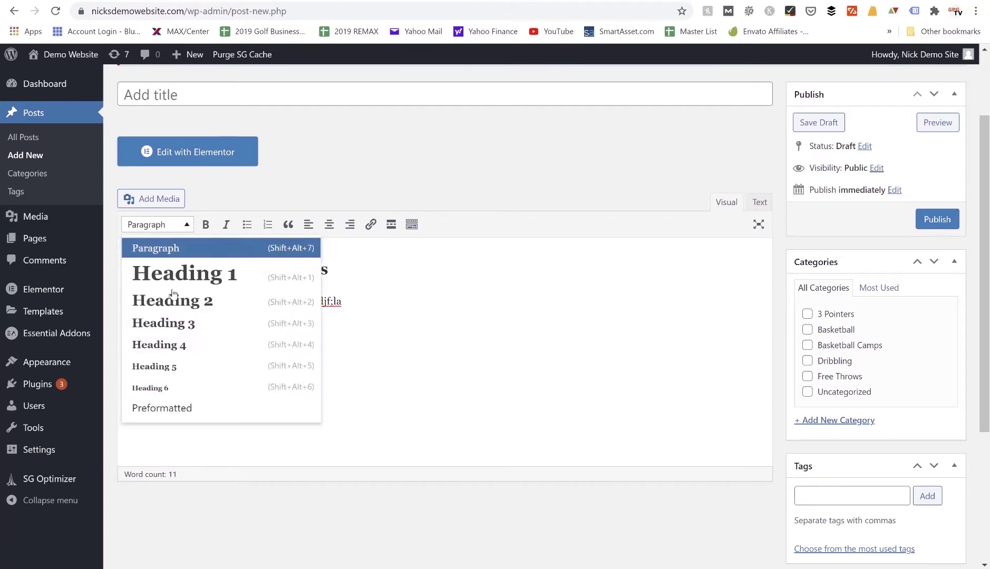
pyautogui.click(174, 323)
pyautogui.click(293, 331)
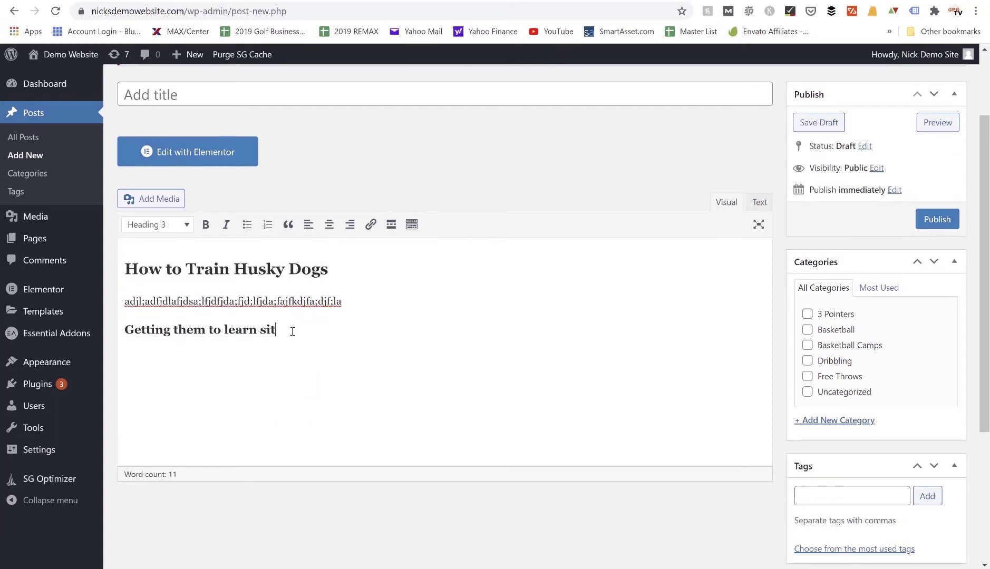
pyautogui.press('Return')
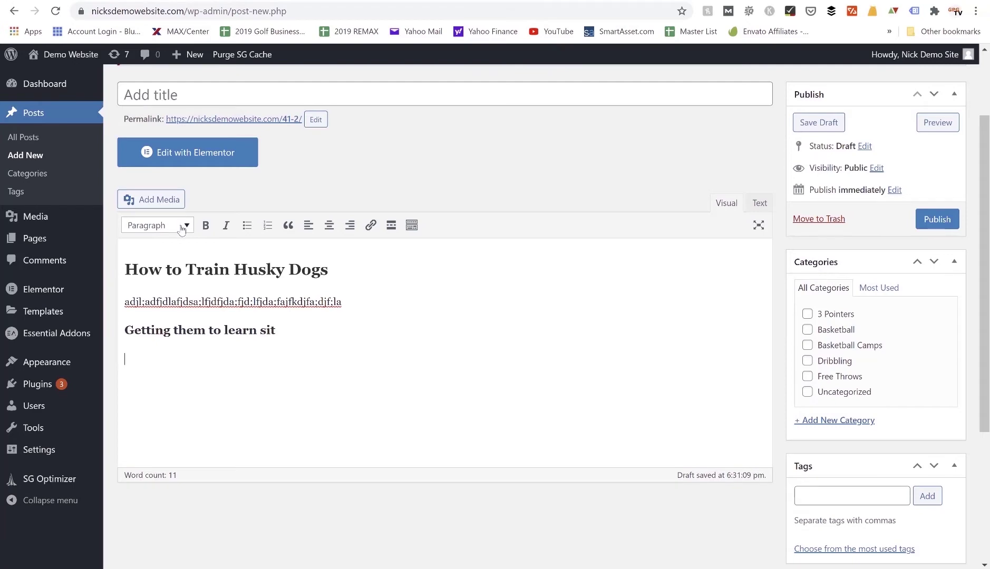
# Examine the available text formats and check which heading level each of the two headings uses
pyautogui.click(182, 228)
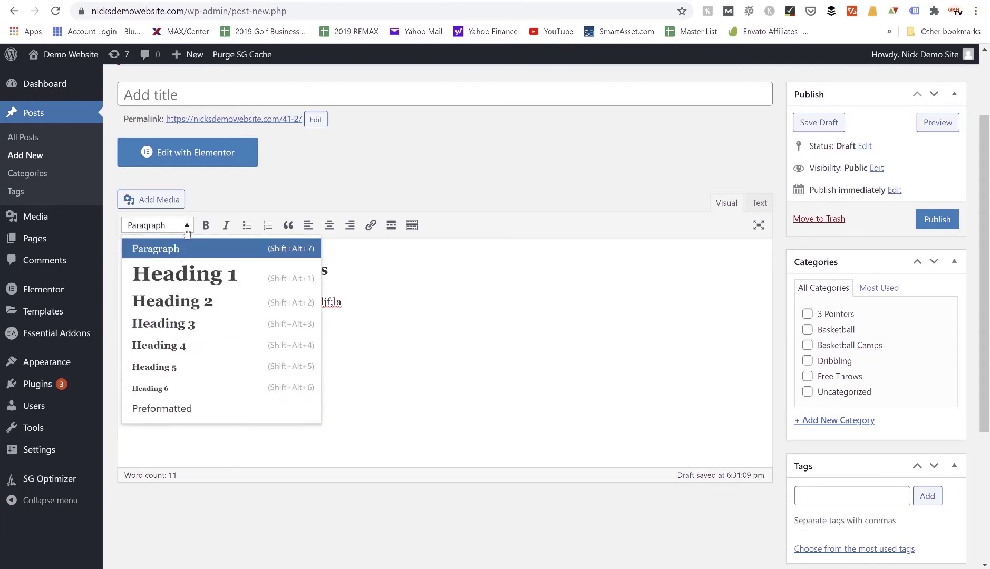
pyautogui.click(187, 228)
pyautogui.click(168, 365)
pyautogui.scroll(2, 169, 365)
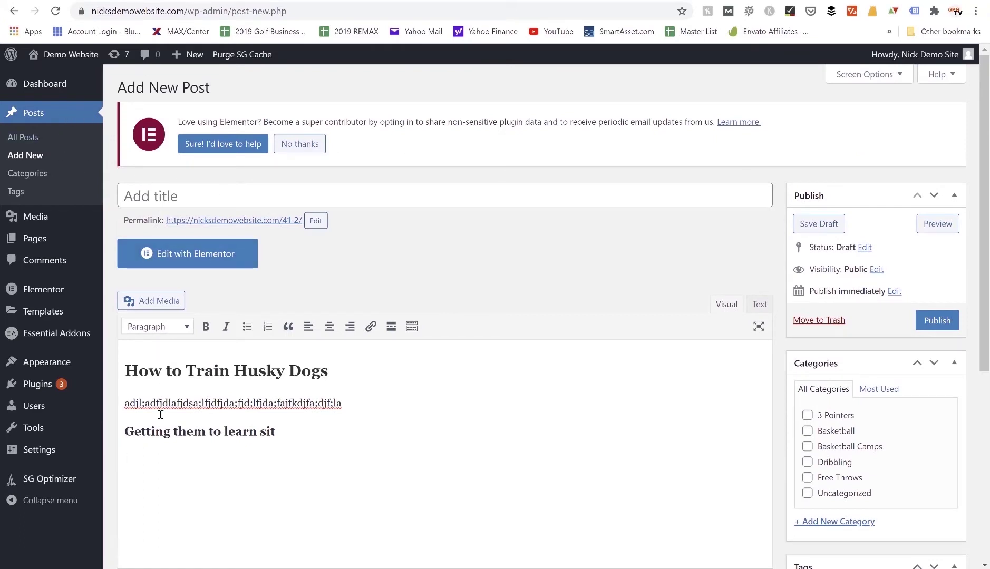
pyautogui.click(166, 327)
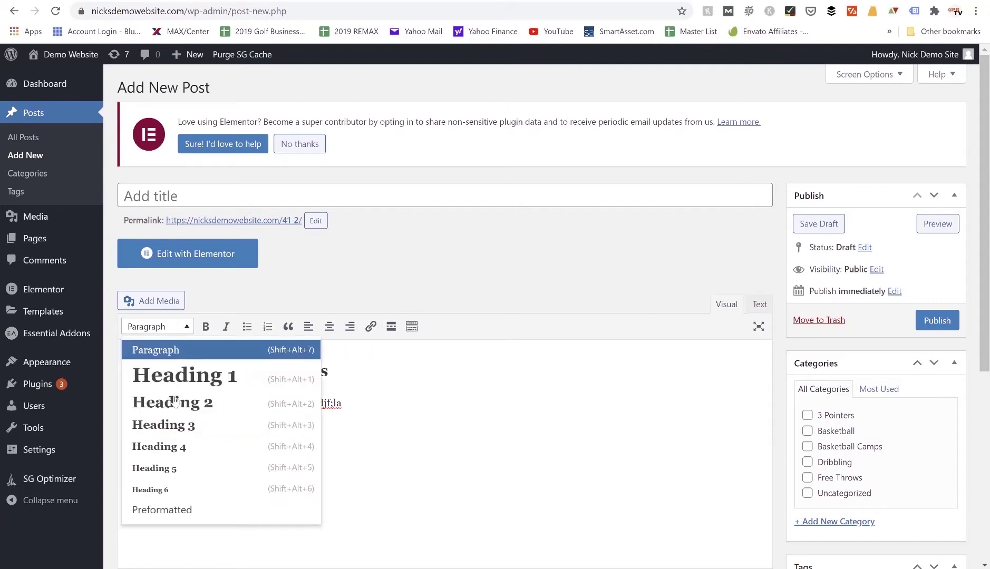
pyautogui.click(172, 335)
pyautogui.click(179, 371)
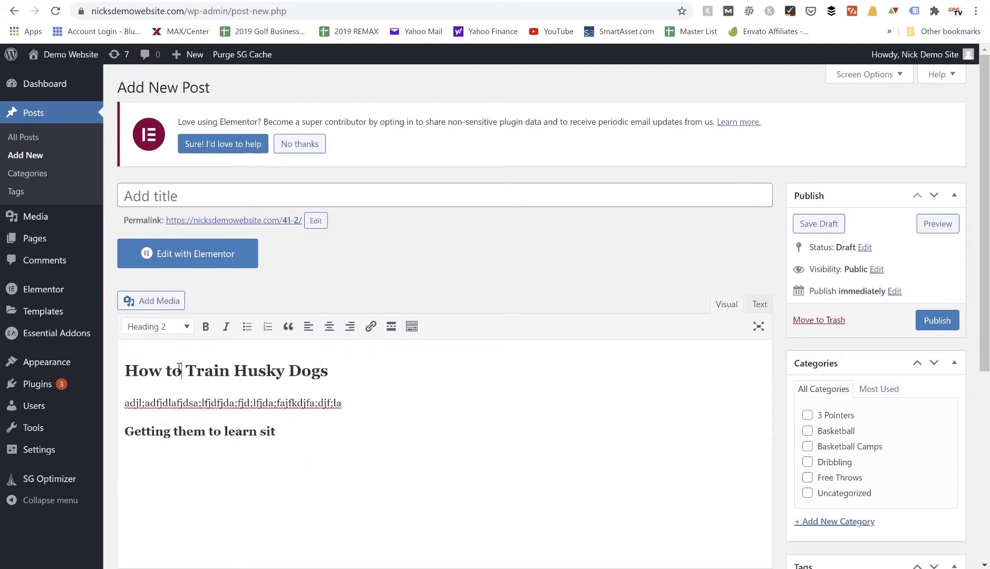
pyautogui.click(177, 428)
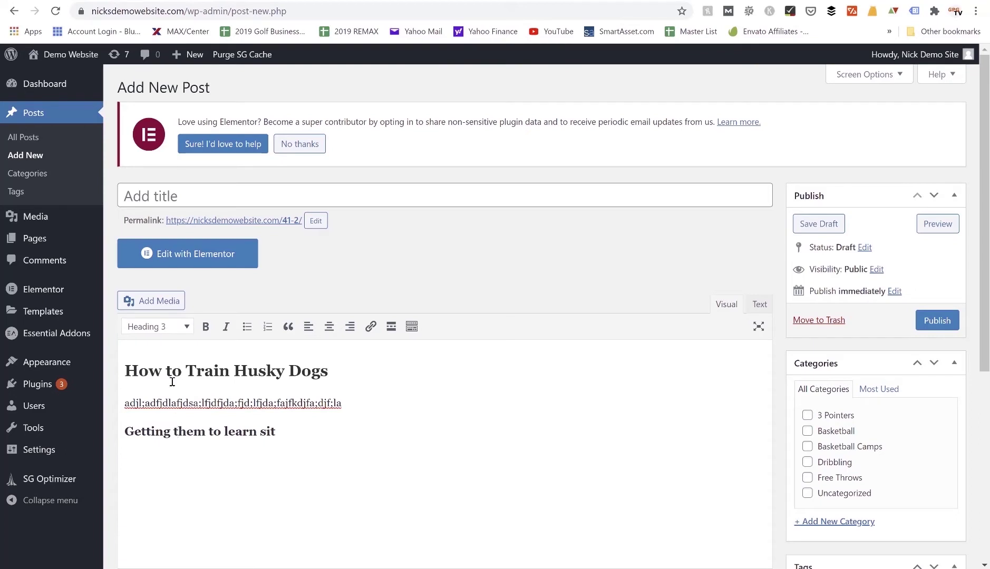
# Try Heading 1 and Paragraph on the "Getting them to learn sit" line and set it back to Heading 3
pyautogui.click(171, 326)
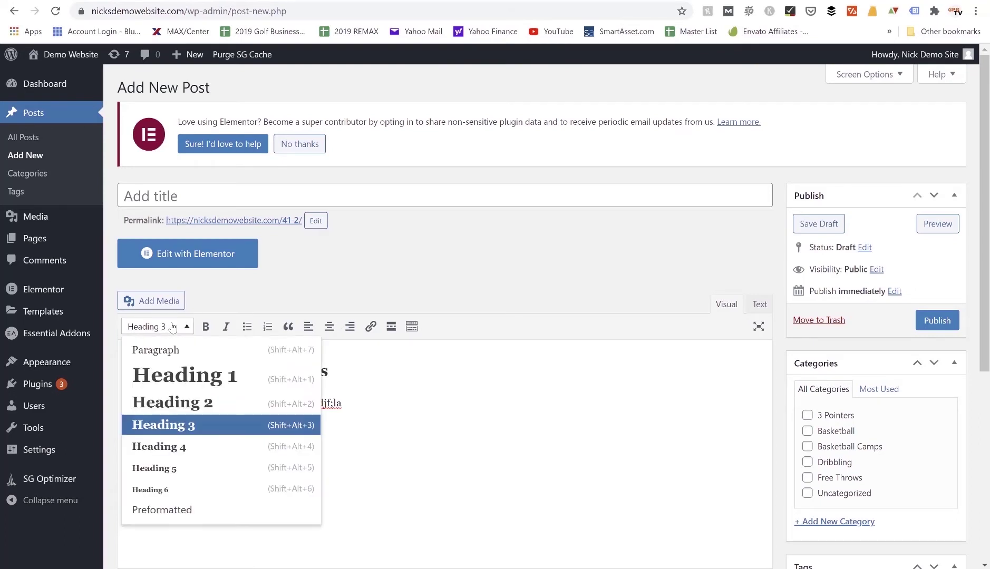
pyautogui.click(172, 377)
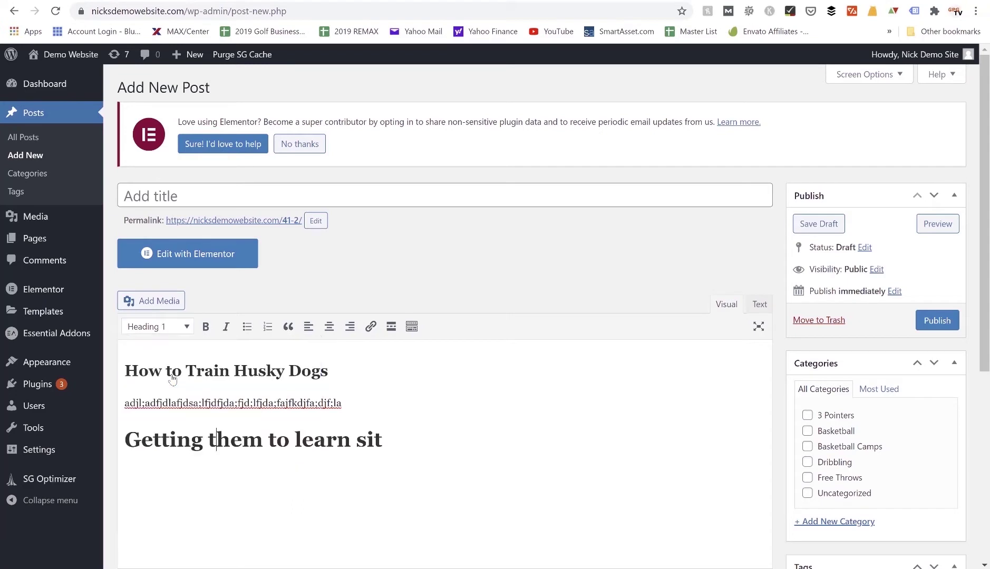
pyautogui.click(163, 326)
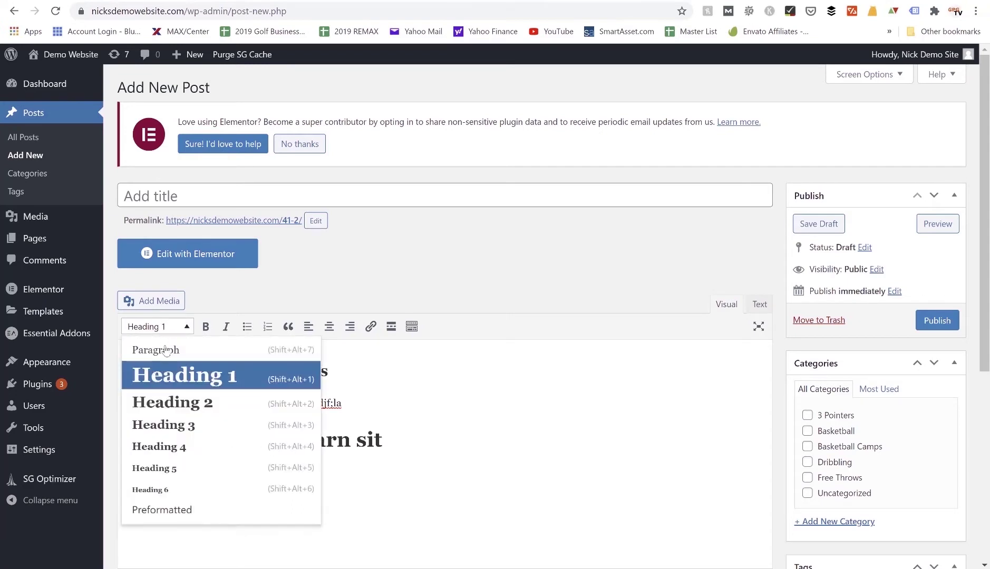
pyautogui.click(164, 349)
pyautogui.click(163, 326)
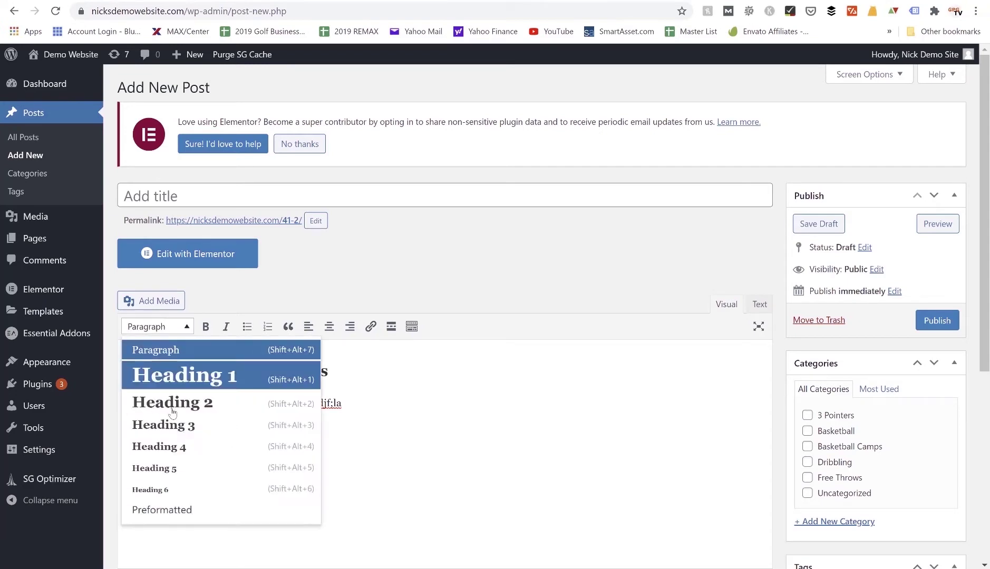
pyautogui.click(174, 429)
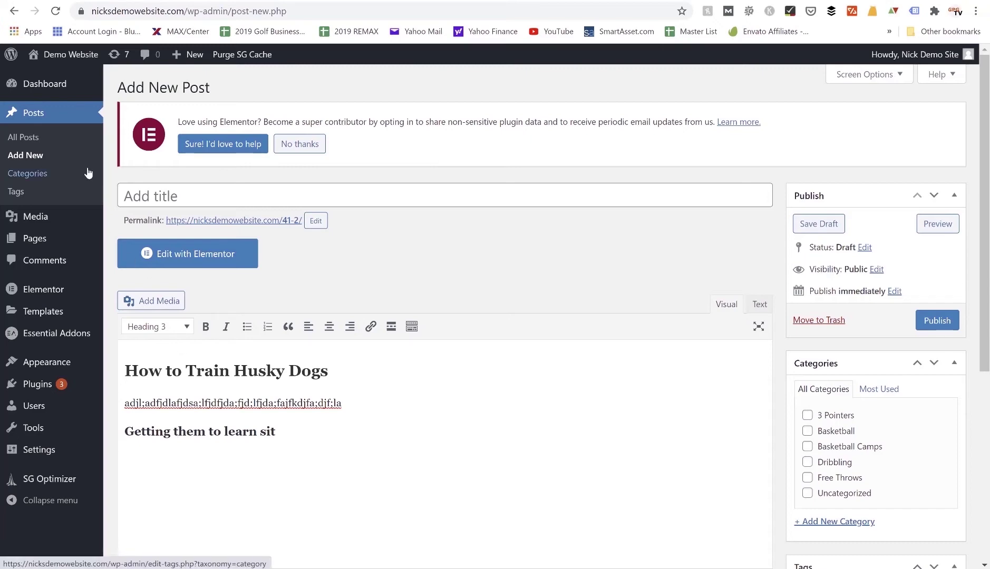
# Create a new page, leaving the post editor without saving the changes
pyautogui.moveTo(41, 243)
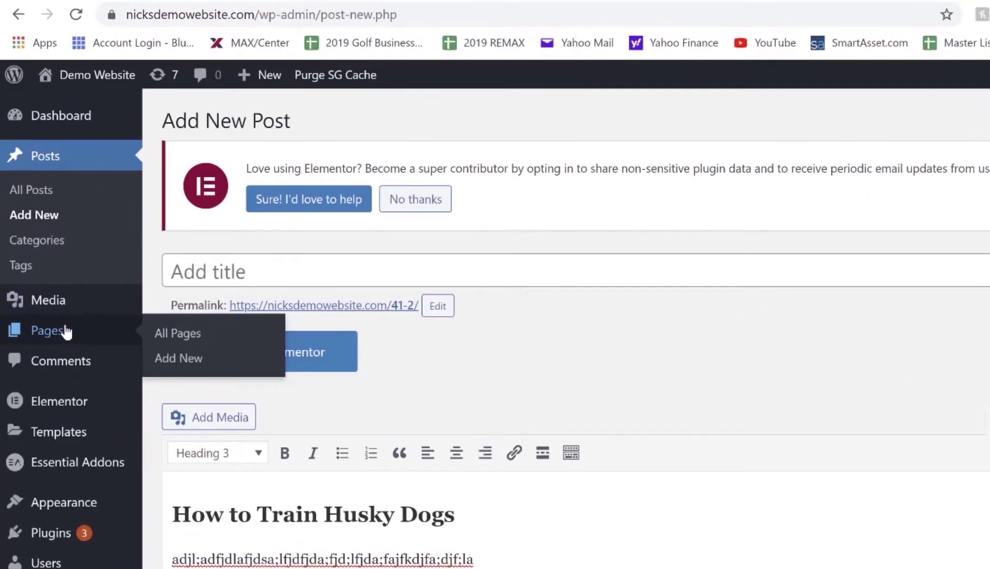
pyautogui.click(182, 367)
pyautogui.moveTo(264, 79)
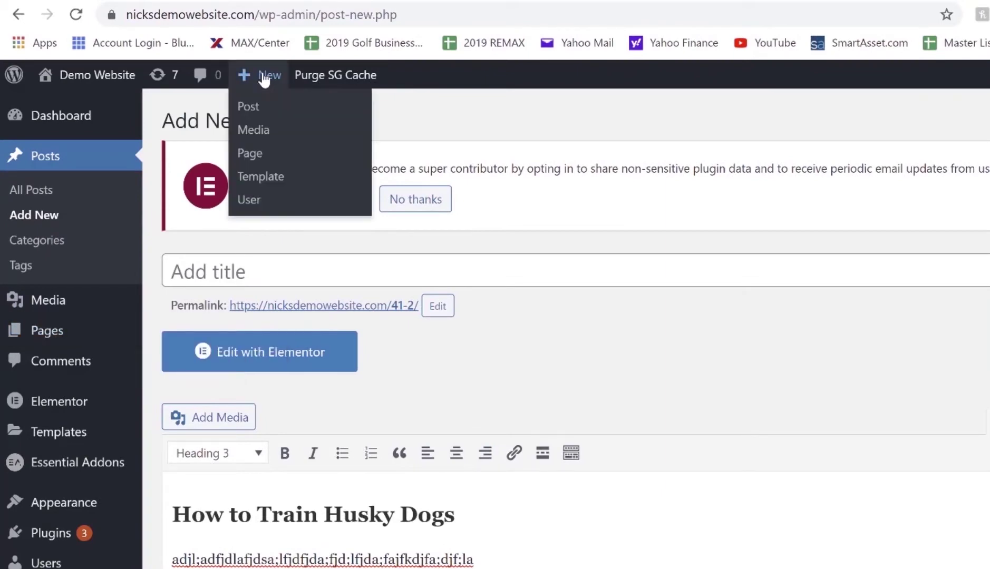
pyautogui.click(250, 153)
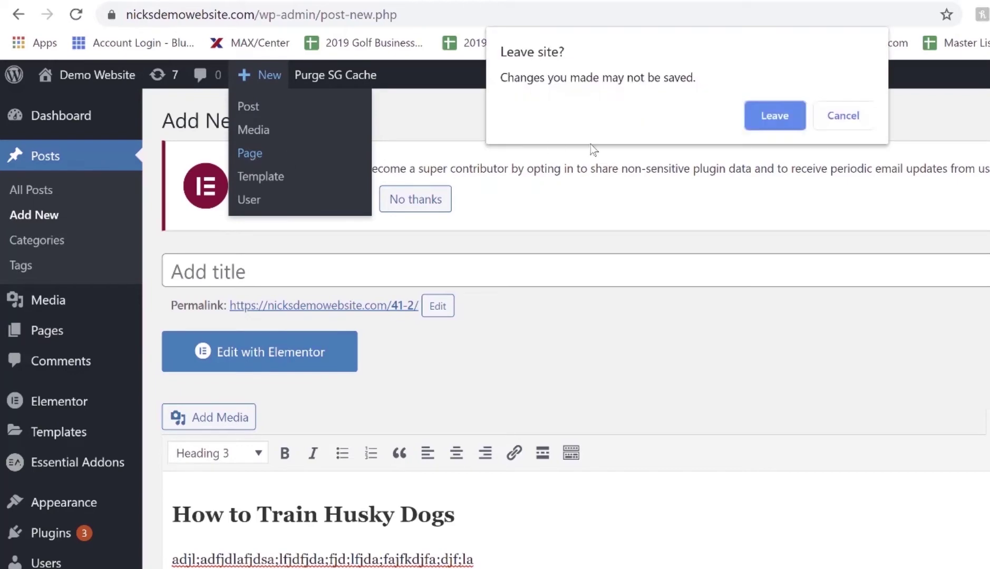
pyautogui.click(775, 116)
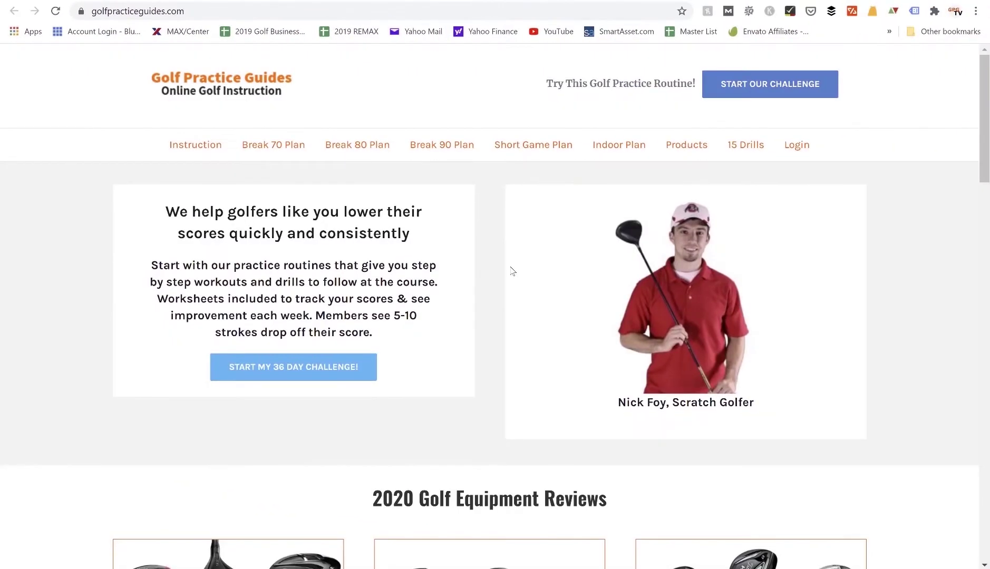
# Look through the golfpracticeguides.com homepage, from the equipment review categories down to the recent articles
pyautogui.scroll(-4, 511, 271)
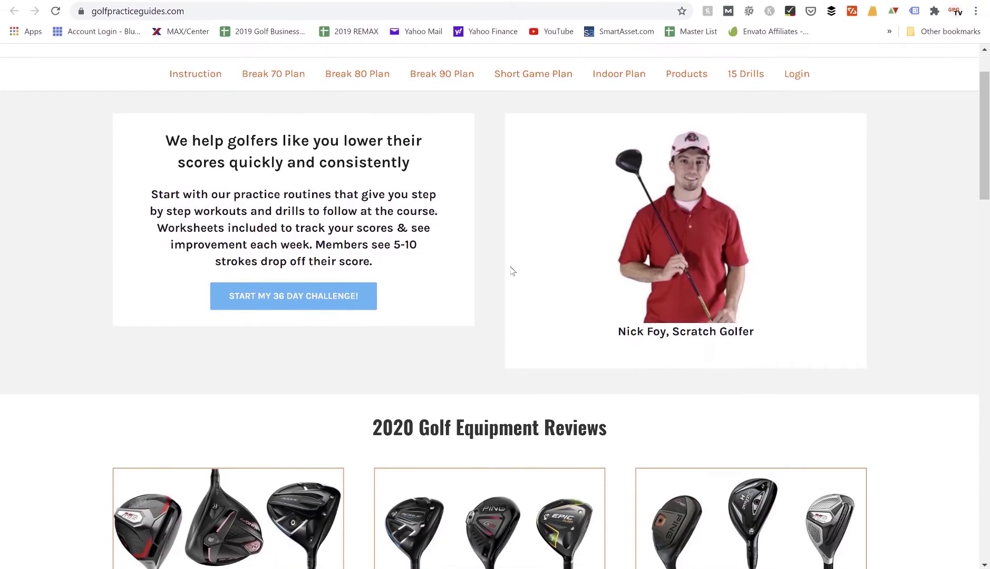
pyautogui.scroll(-7, 512, 271)
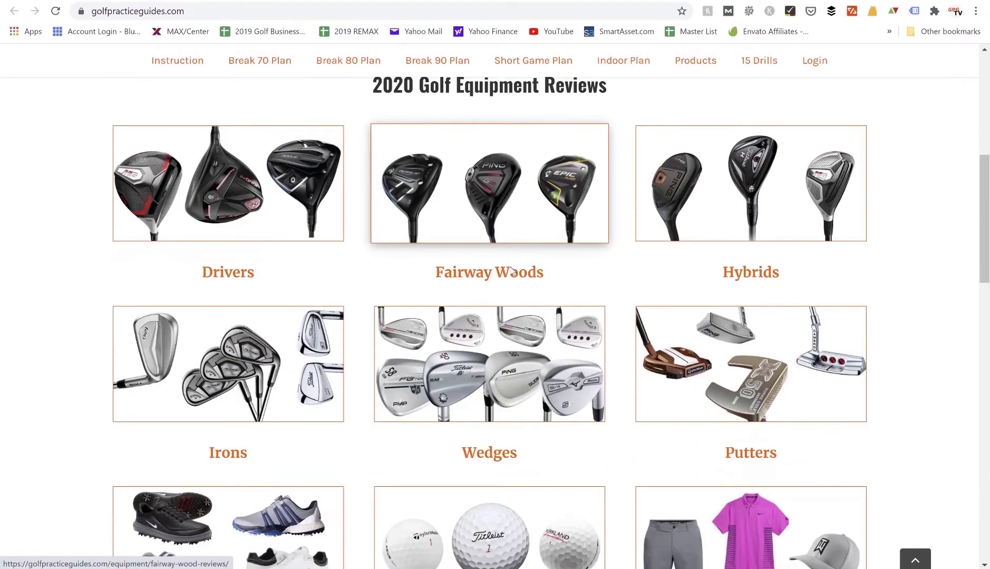
pyautogui.scroll(-3, 511, 271)
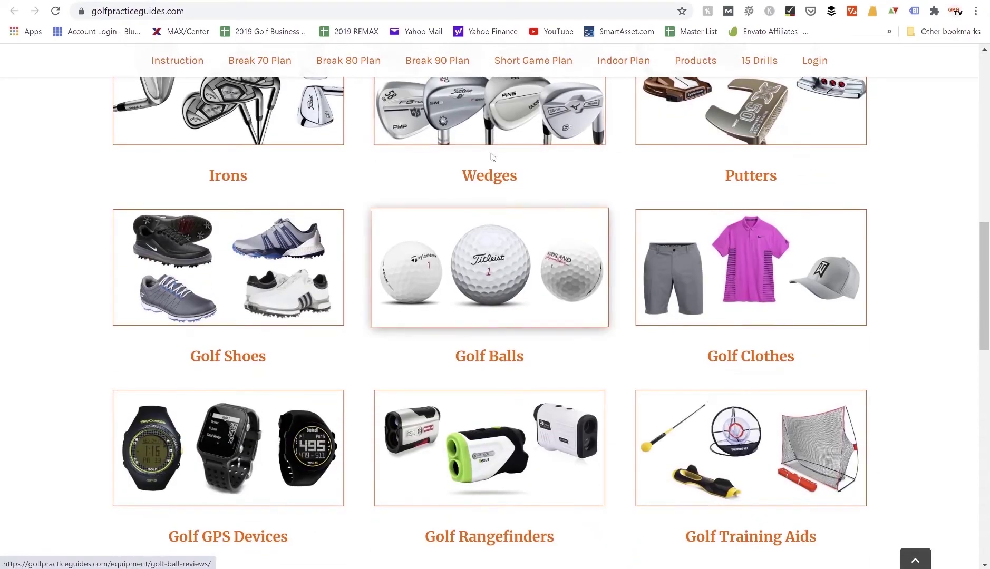
pyautogui.scroll(2, 493, 282)
pyautogui.scroll(-2, 493, 282)
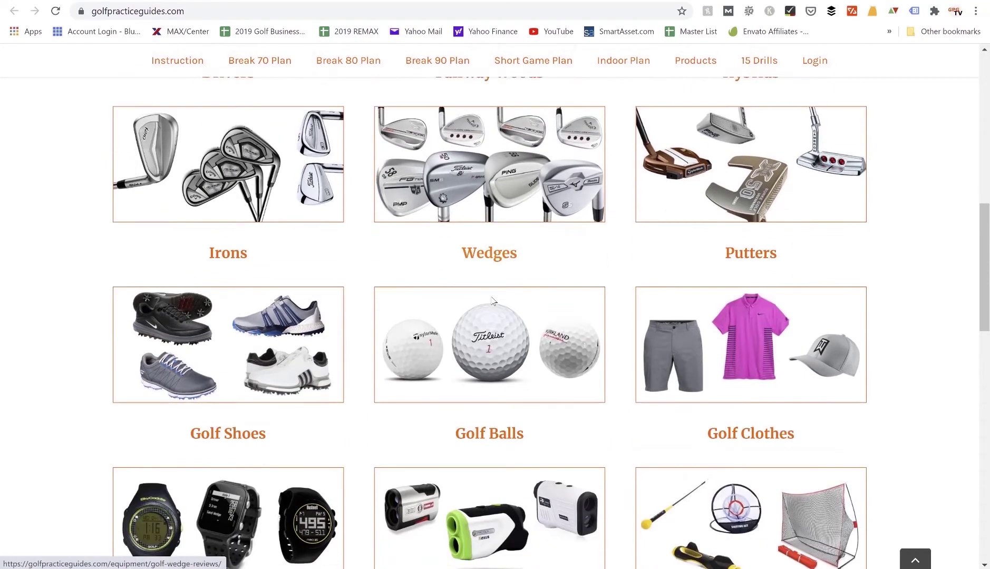
pyautogui.scroll(-9, 572, 309)
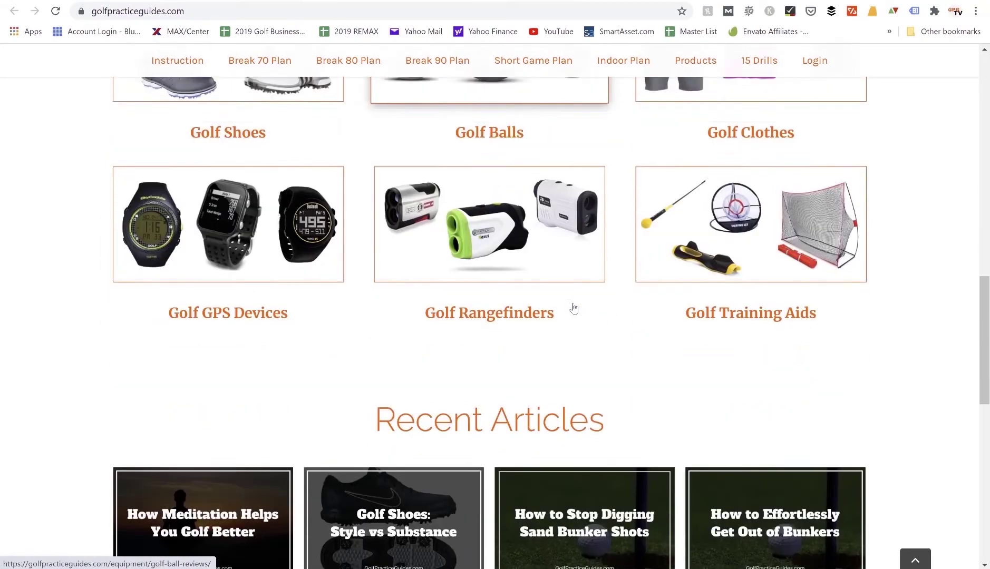
# Look over the rest of the golf homepage down to the Golf Academy Plans and return to its beginning
pyautogui.scroll(-6, 573, 308)
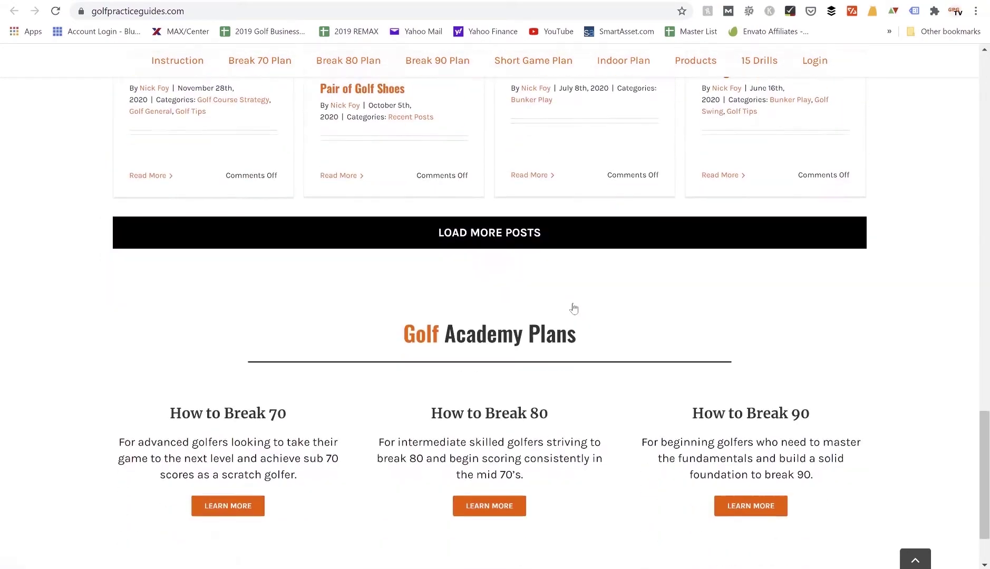
pyautogui.scroll(-1, 505, 301)
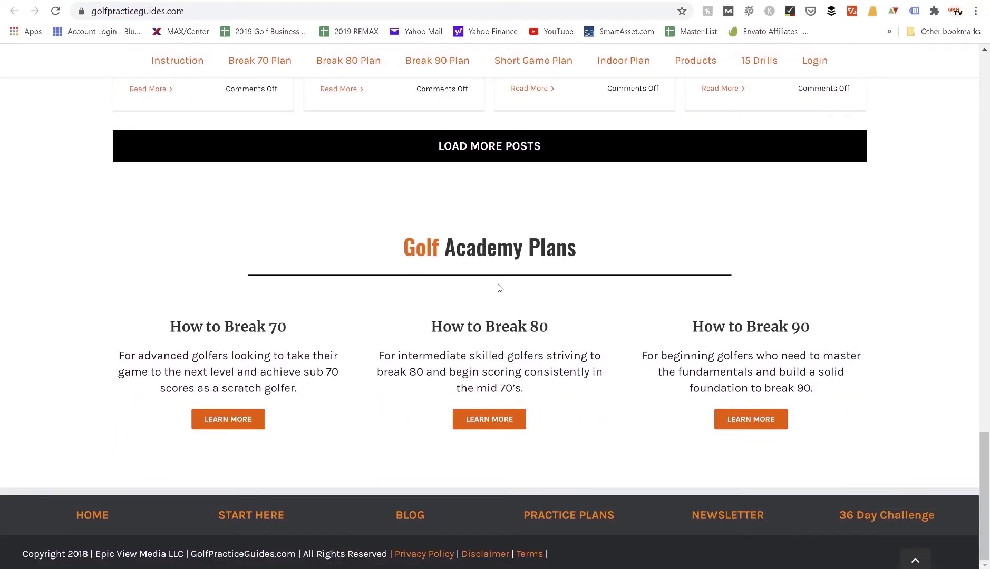
pyautogui.scroll(20, 500, 287)
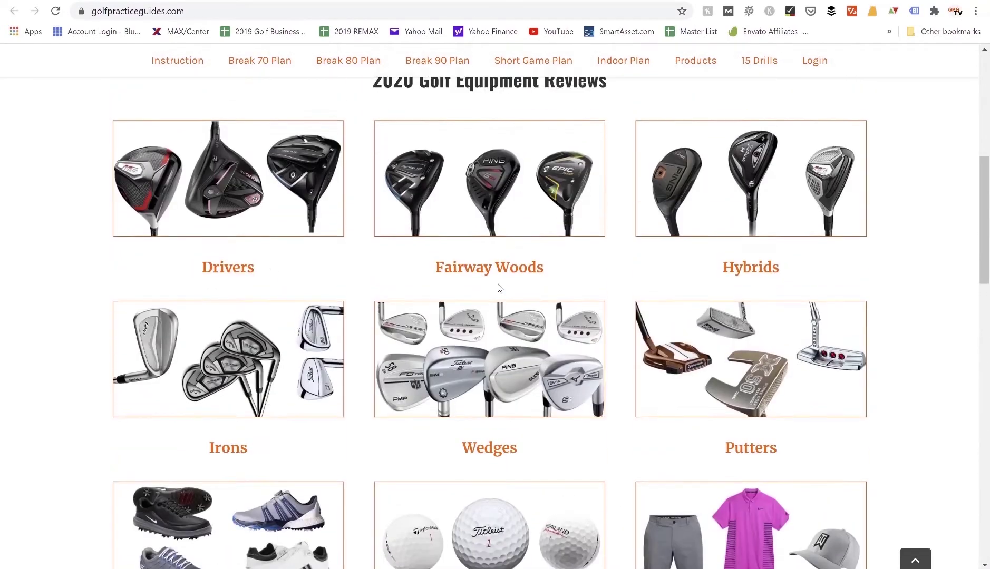
pyautogui.scroll(8, 498, 287)
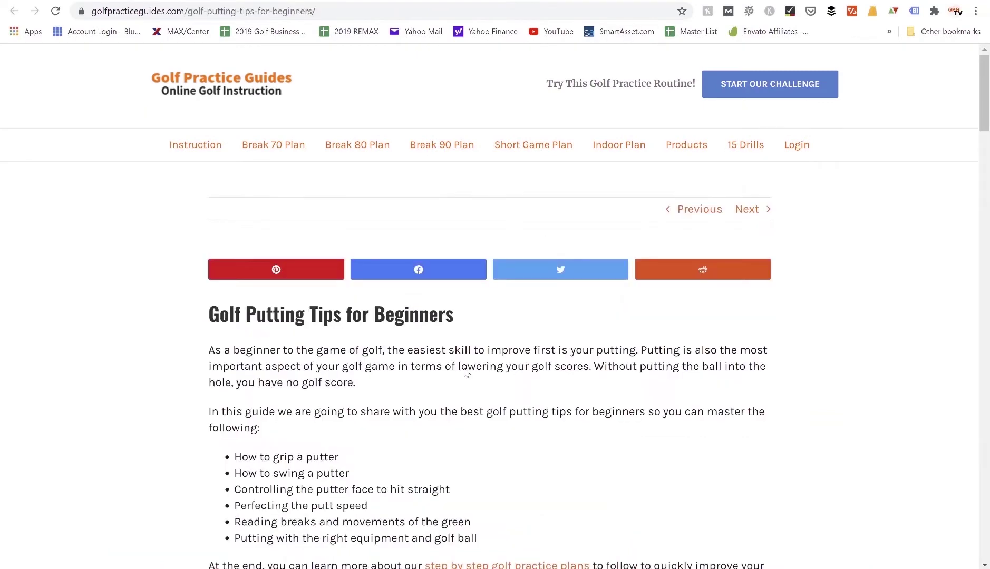
# Examine the "Golf Putting Tips for Beginners" article as a blog post example, from its introduction through the numbered tip headings
pyautogui.scroll(-1, 451, 409)
pyautogui.scroll(1, 451, 409)
pyautogui.scroll(-3, 451, 409)
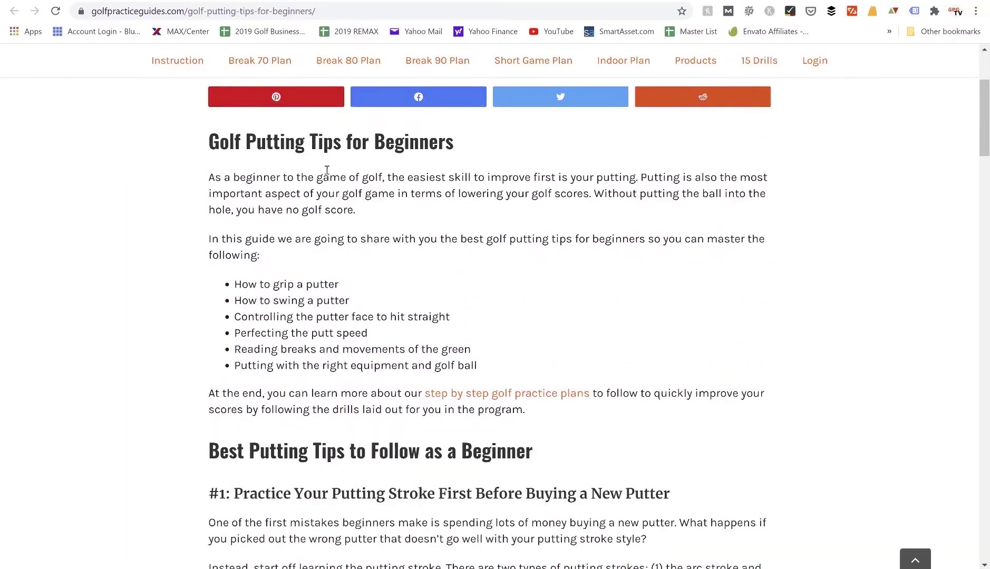
pyautogui.scroll(-4, 317, 282)
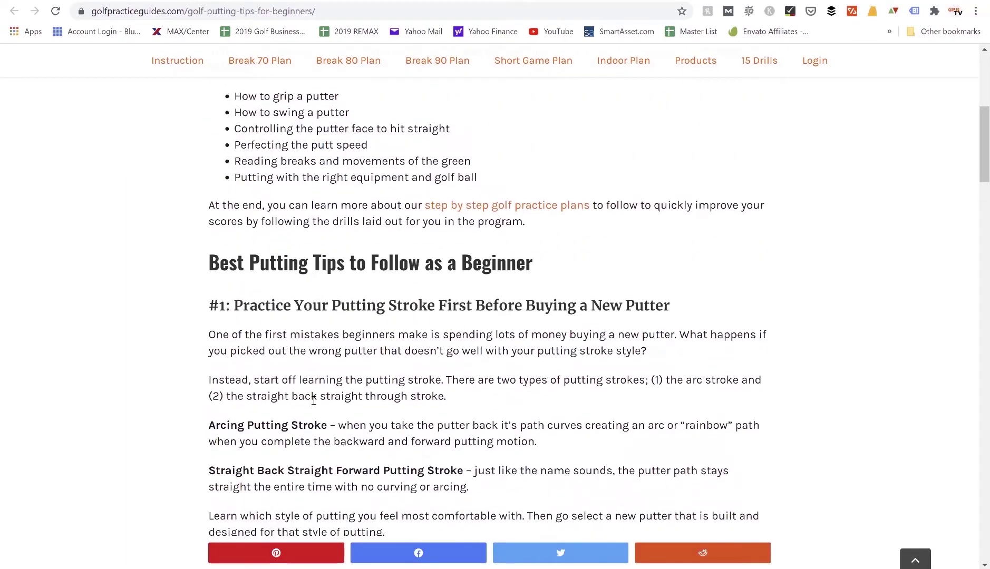
pyautogui.scroll(-2, 312, 395)
pyautogui.scroll(-1, 310, 205)
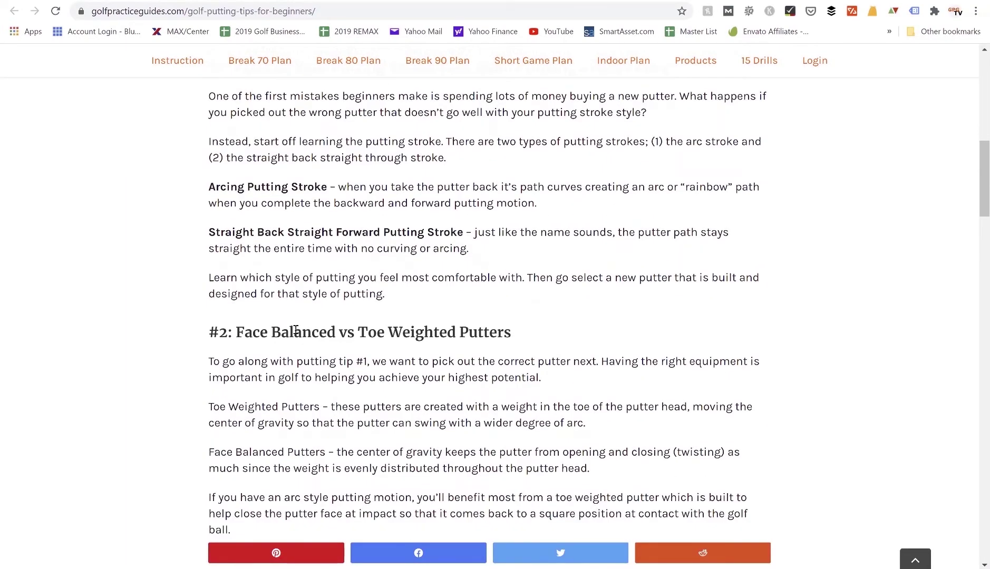
pyautogui.scroll(-15, 296, 330)
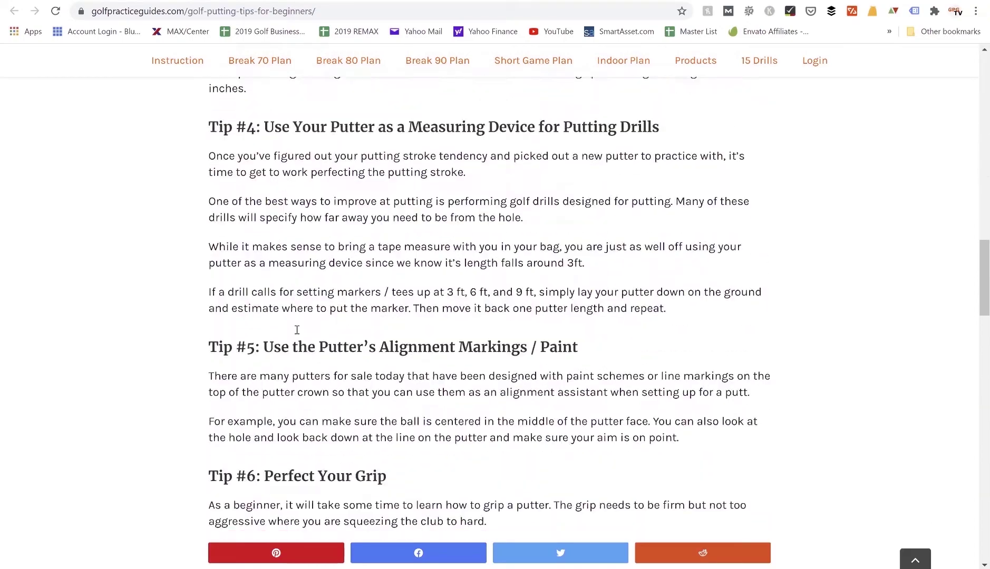
pyautogui.scroll(-12, 296, 330)
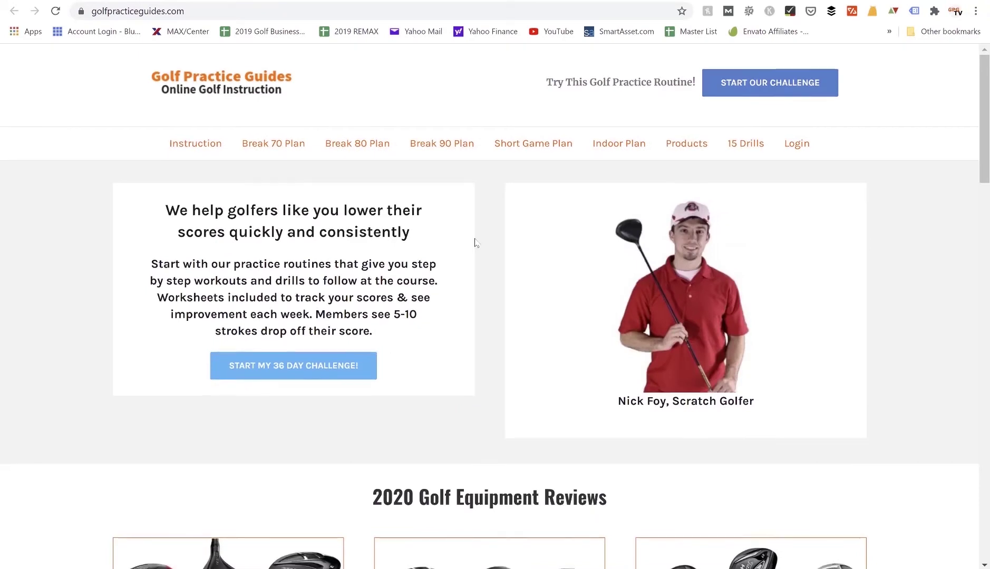
# Examine the golfpracticeguides.com homepage layout, from the two introduction blocks to the three-column equipment review grid
pyautogui.scroll(-2, 475, 243)
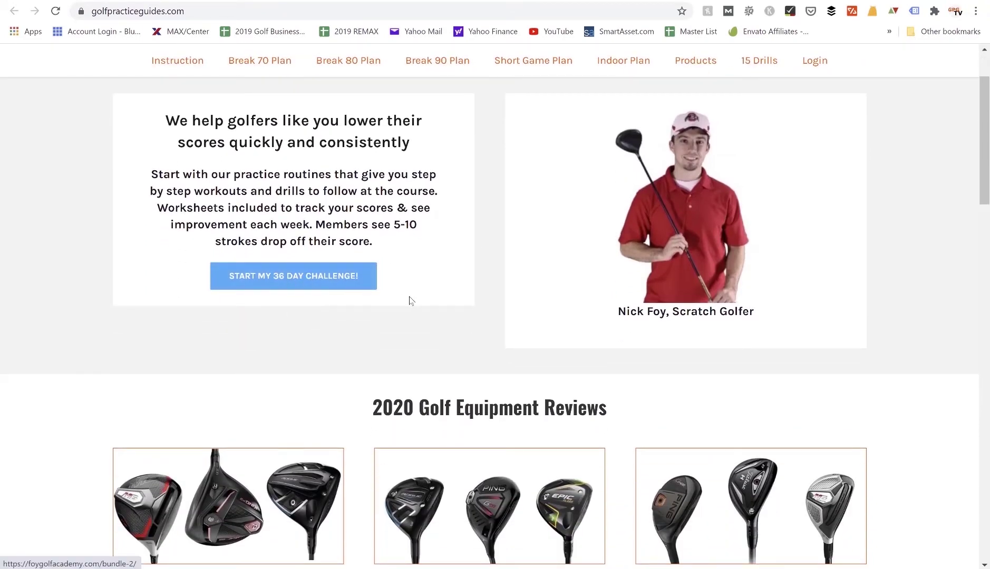
pyautogui.scroll(-6, 420, 302)
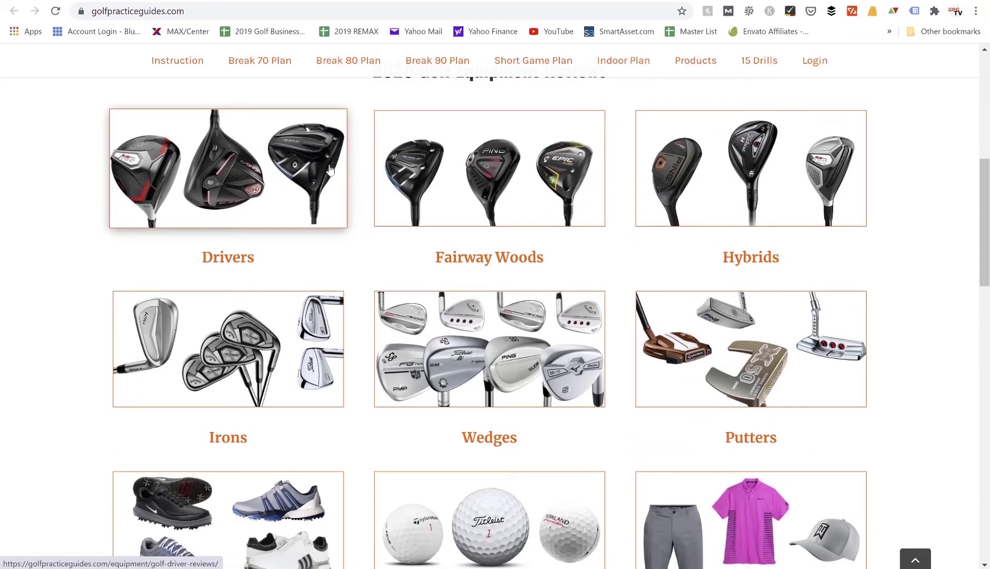
pyautogui.scroll(8, 329, 169)
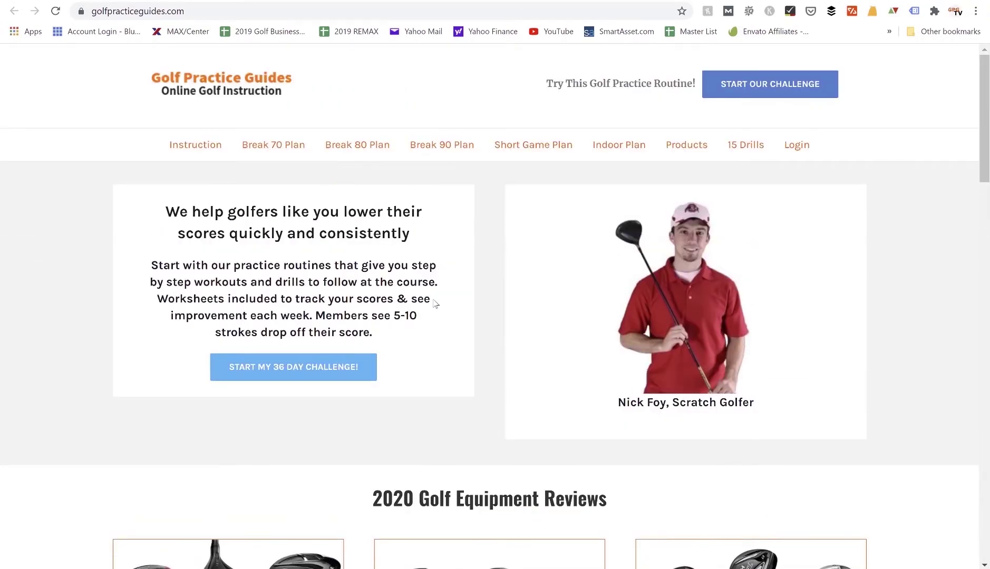
pyautogui.scroll(-9, 435, 303)
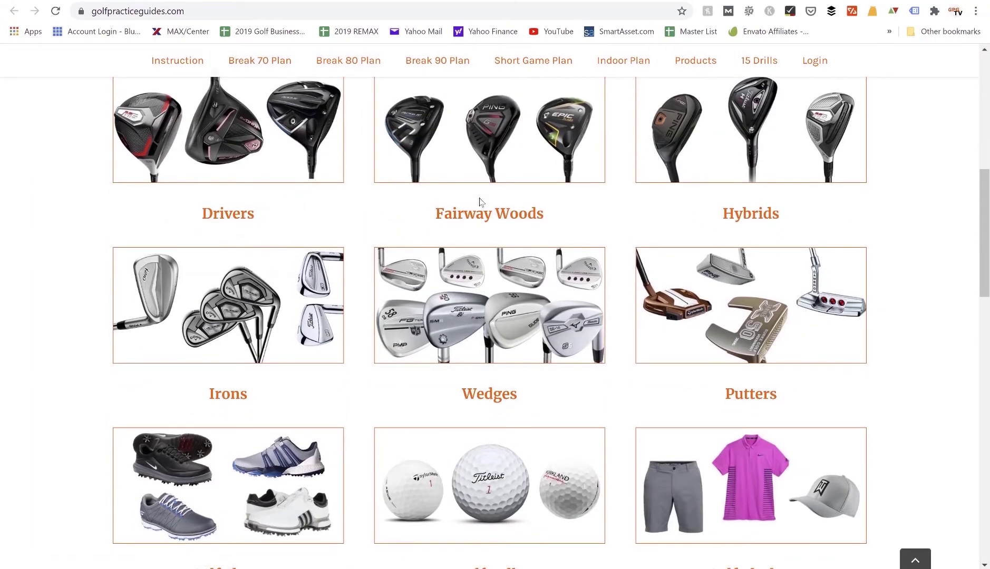
pyautogui.scroll(-5, 480, 200)
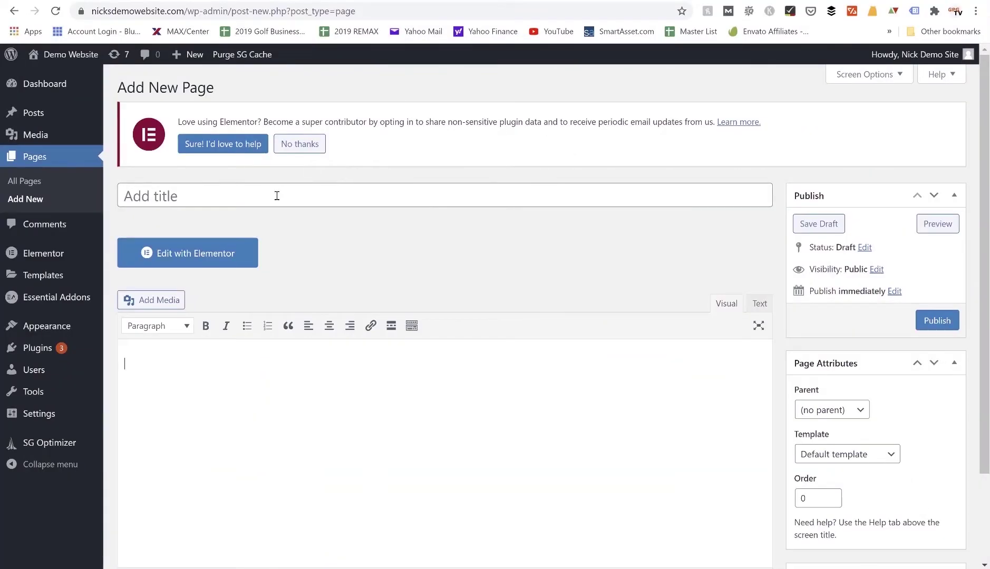
# Open the new WordPress page in Elementor and add an Image widget to the empty content area
pyautogui.click(276, 196)
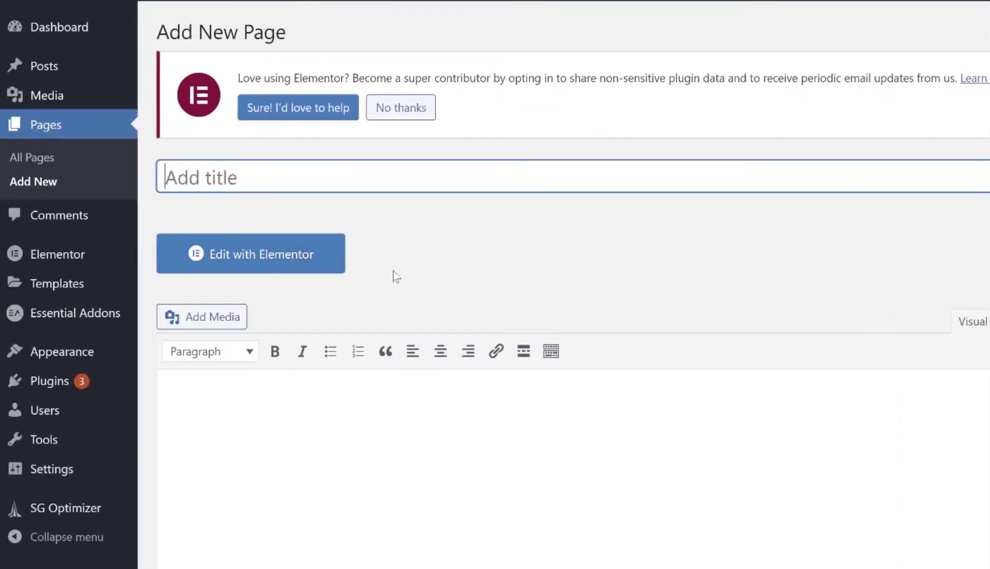
pyautogui.click(244, 260)
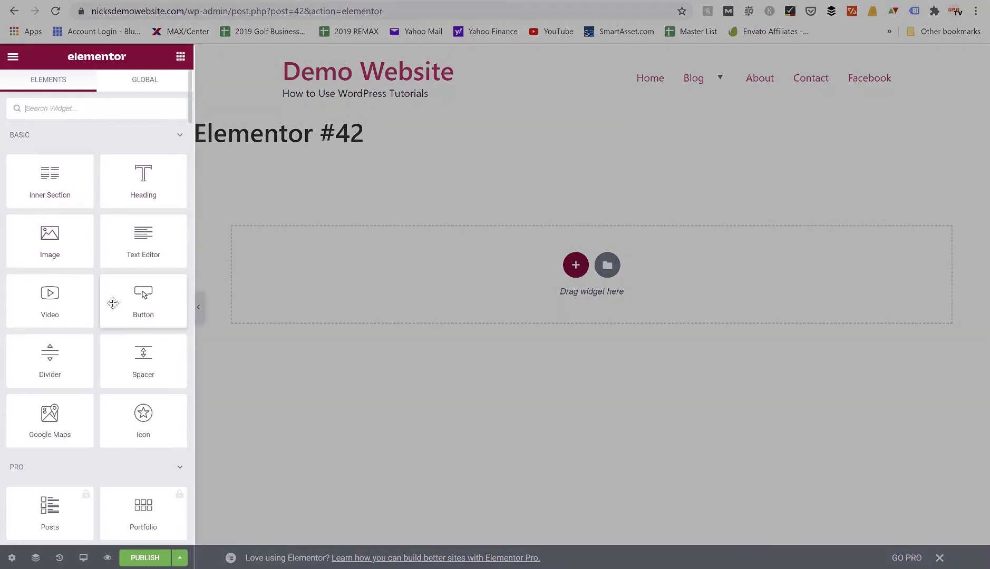
pyautogui.scroll(-4, 112, 303)
pyautogui.scroll(4, 111, 306)
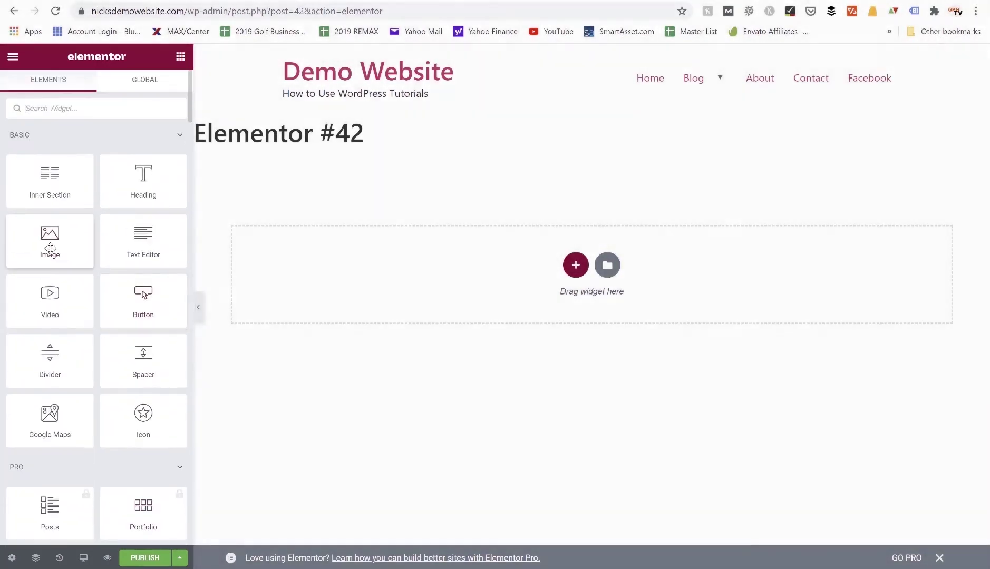
pyautogui.moveTo(239, 235); pyautogui.dragTo(522, 265)
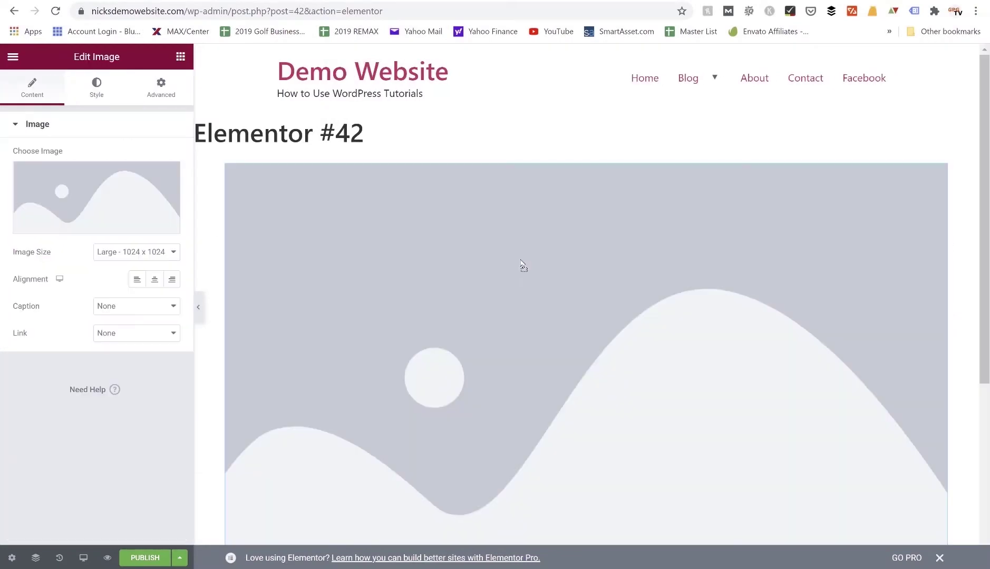
# Add a section with two equal columns below the image placeholder
pyautogui.scroll(-5, 522, 265)
pyautogui.scroll(5, 522, 265)
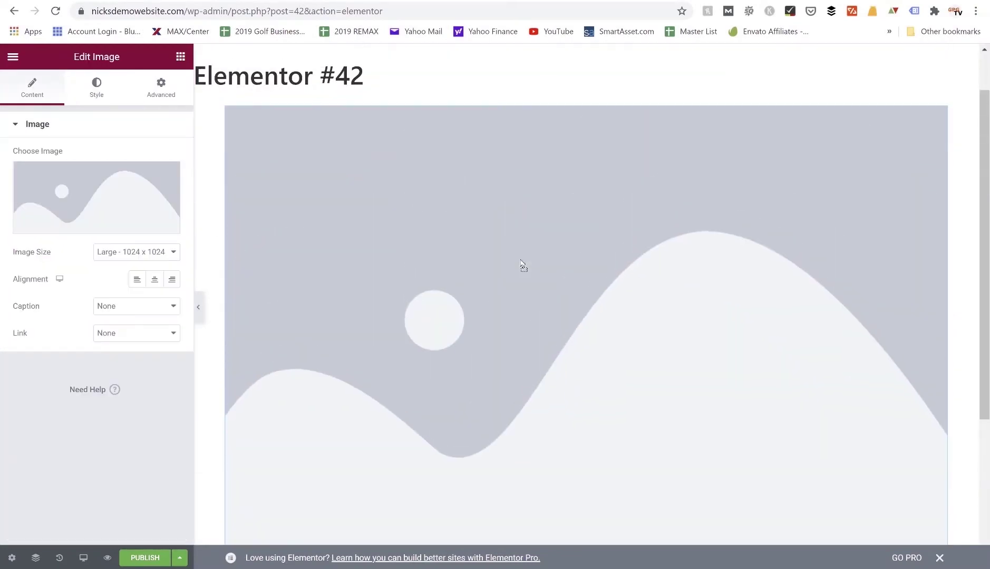
pyautogui.scroll(-5, 521, 265)
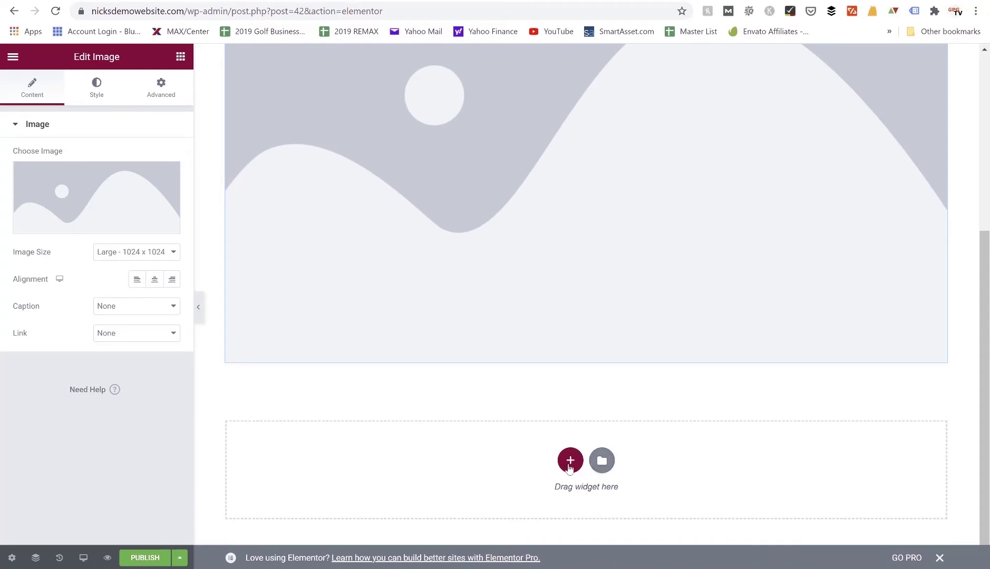
pyautogui.click(571, 461)
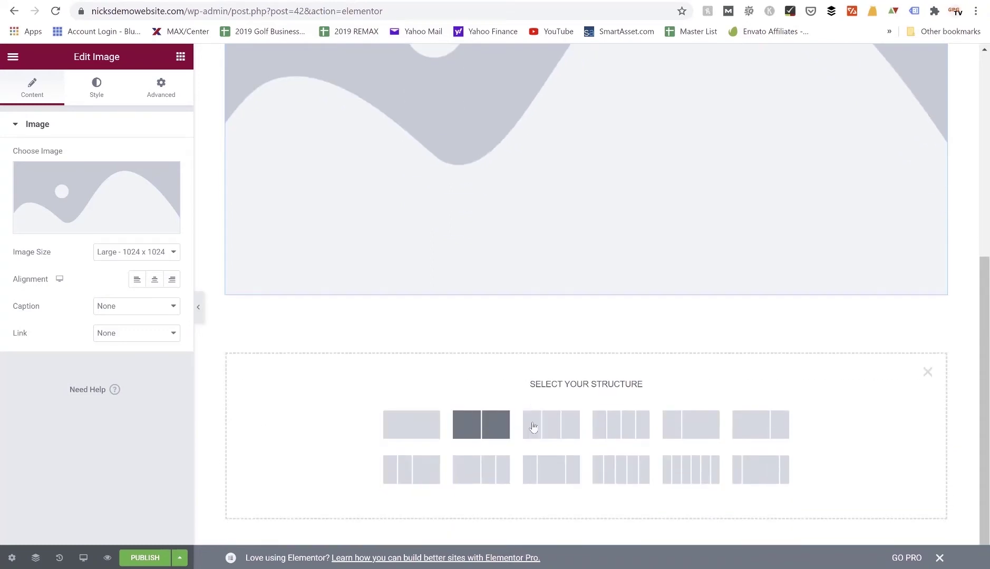
pyautogui.click(499, 432)
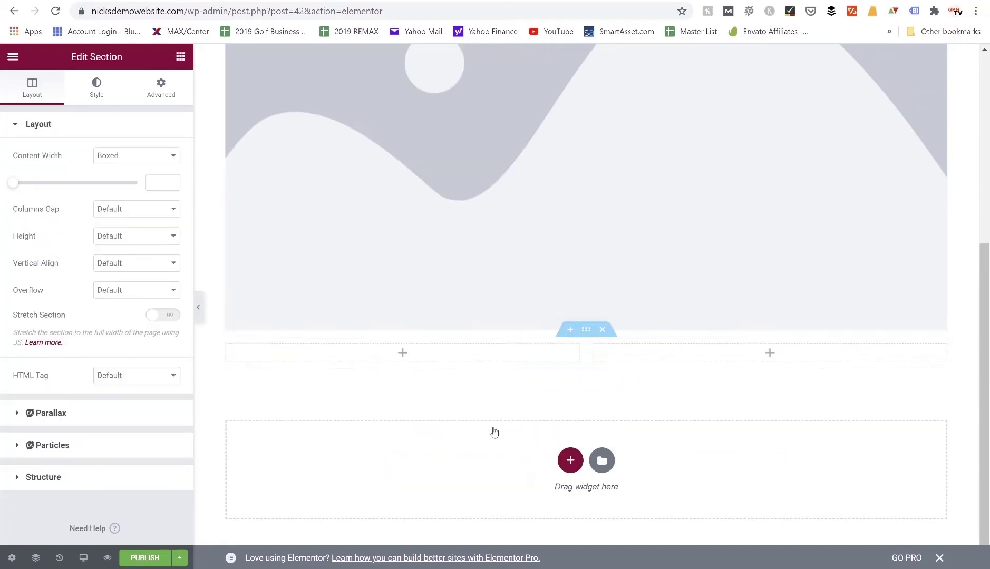
# Place a Text Editor widget in the new section's left column and a Video widget in its right column
pyautogui.click(180, 56)
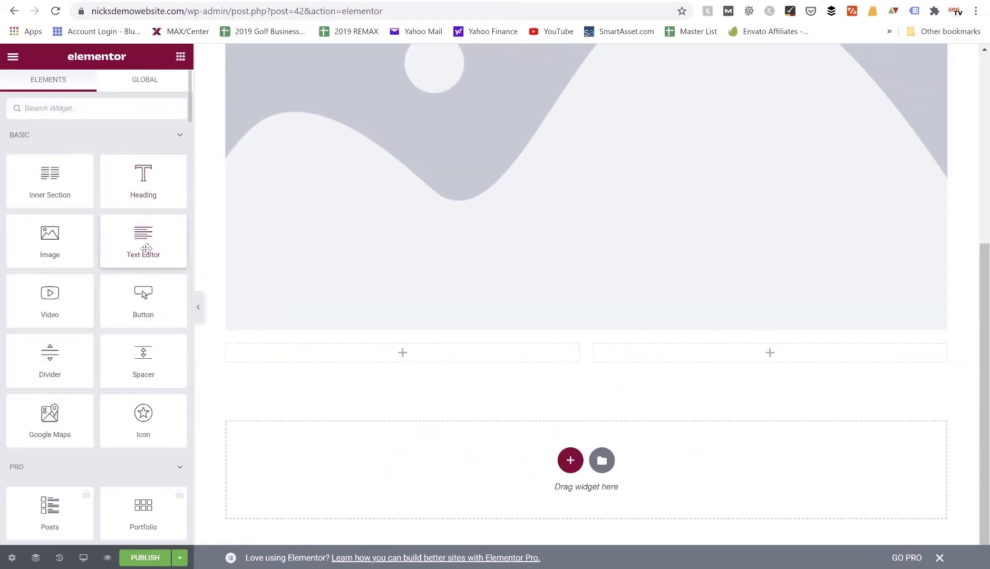
pyautogui.moveTo(145, 246); pyautogui.dragTo(386, 357)
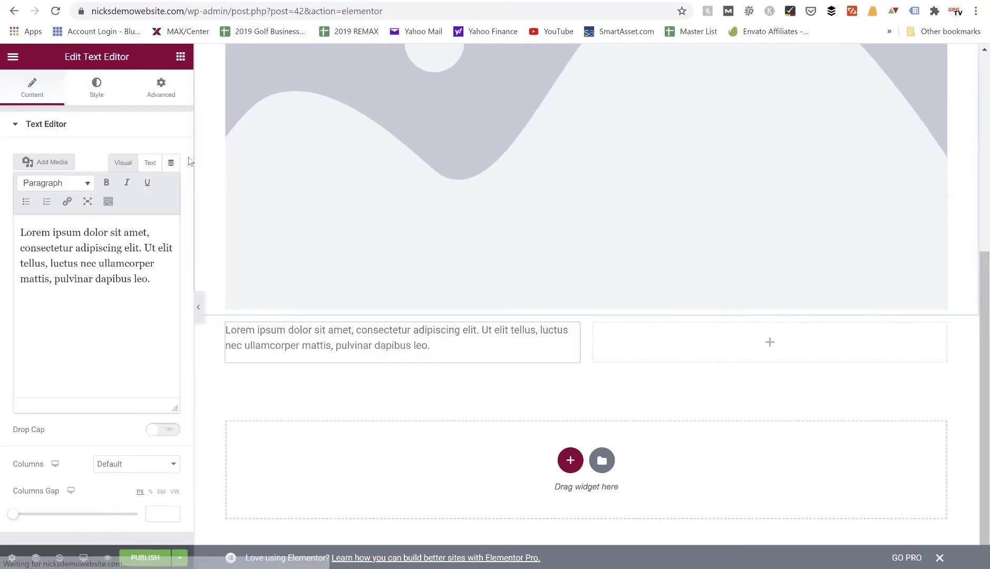
pyautogui.click(180, 56)
pyautogui.moveTo(59, 285); pyautogui.dragTo(623, 338)
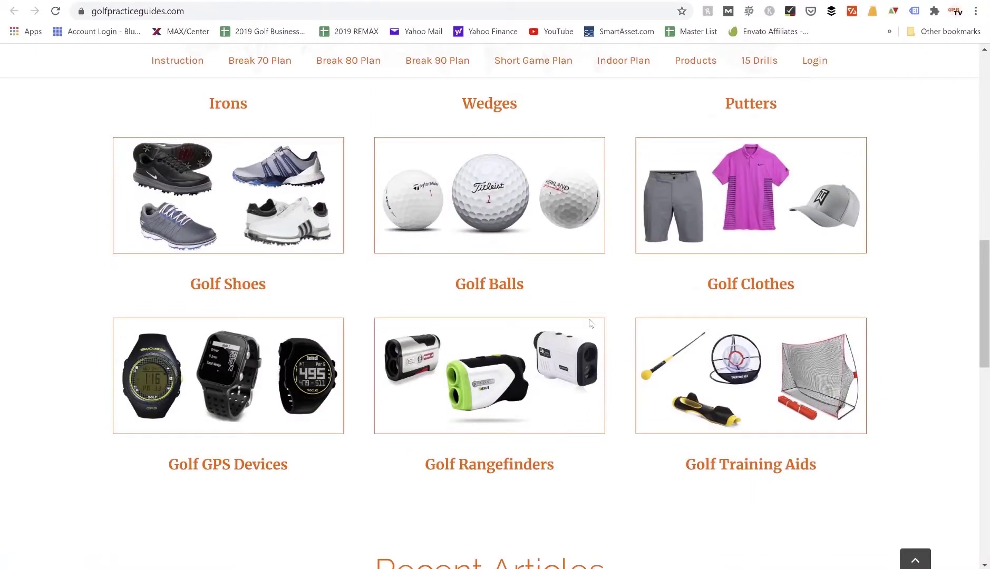
# Compare the golf homepage's column layout with the image, text and video layout of the Elementor page
pyautogui.scroll(5, 587, 325)
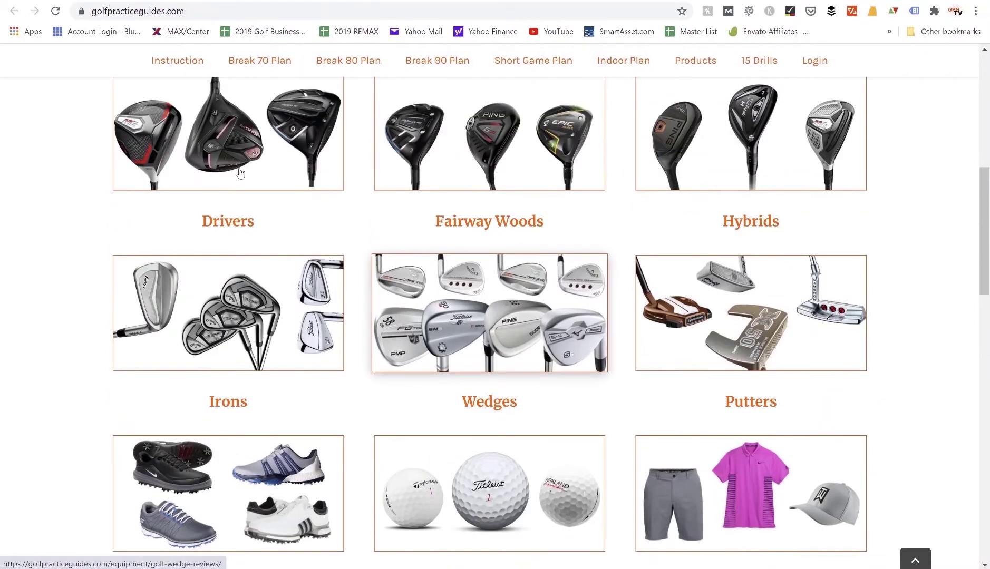
pyautogui.scroll(4, 627, 221)
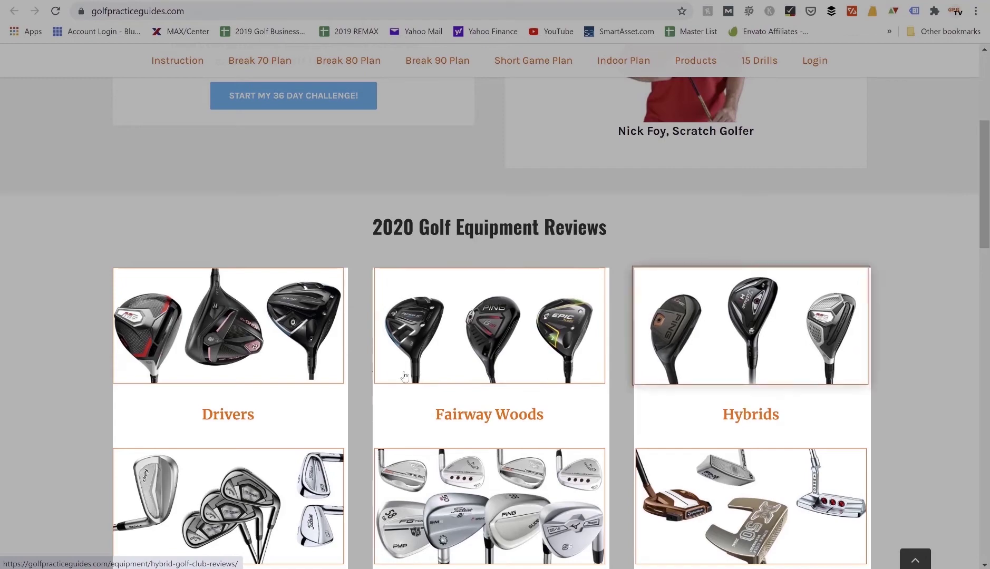
pyautogui.scroll(2, 377, 367)
pyautogui.scroll(4, 376, 367)
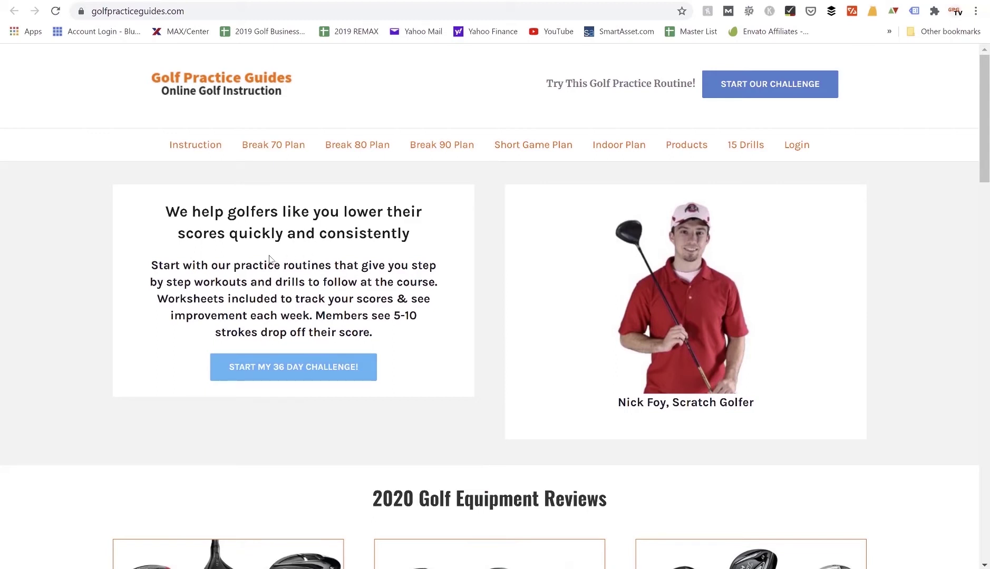
pyautogui.moveTo(693, 290)
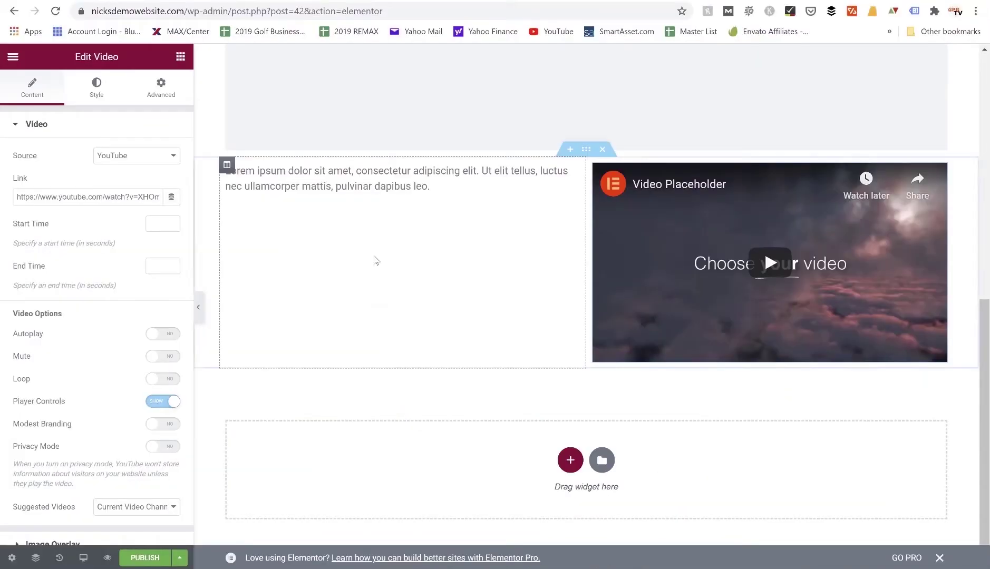
pyautogui.scroll(5, 374, 257)
pyautogui.scroll(3, 374, 256)
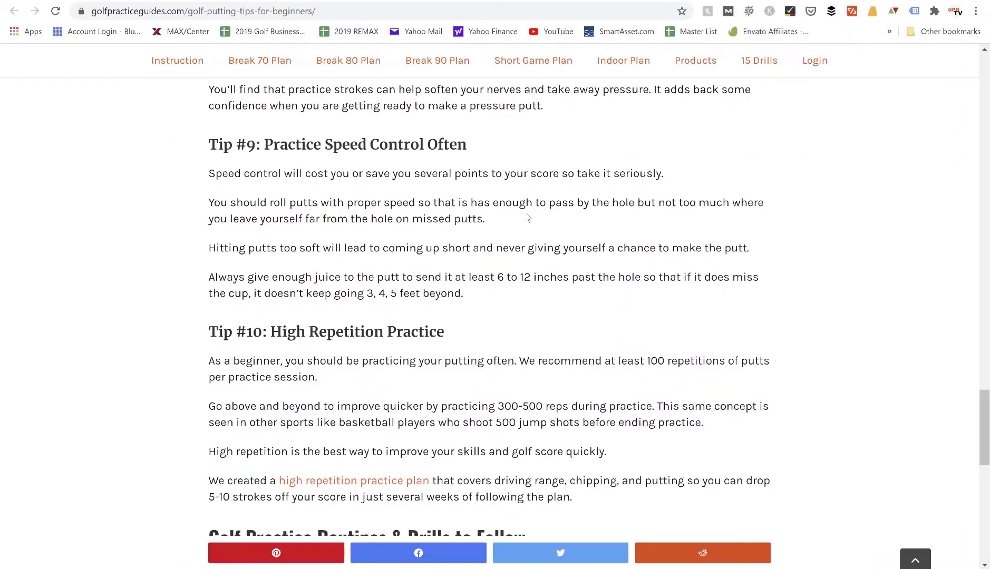
# Skim back up the golf putting tips article and open the site's Instruction page to browse its list of blog posts
pyautogui.scroll(5, 527, 216)
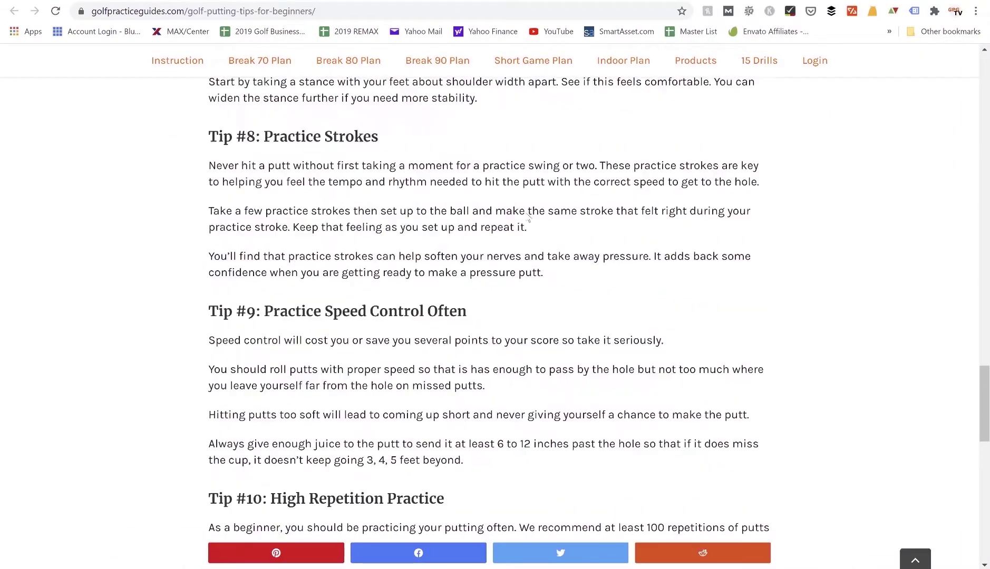
pyautogui.scroll(8, 527, 216)
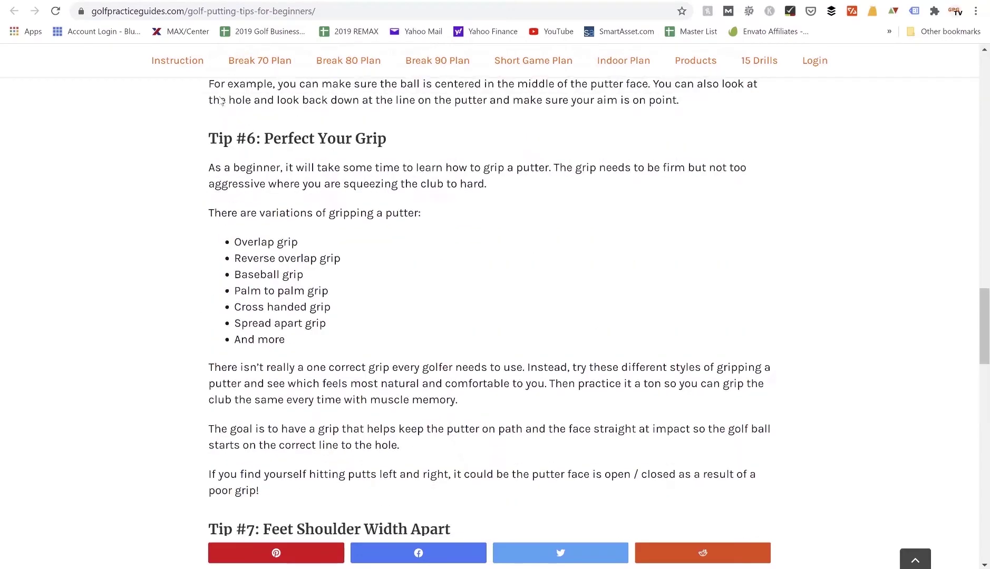
pyautogui.click(175, 62)
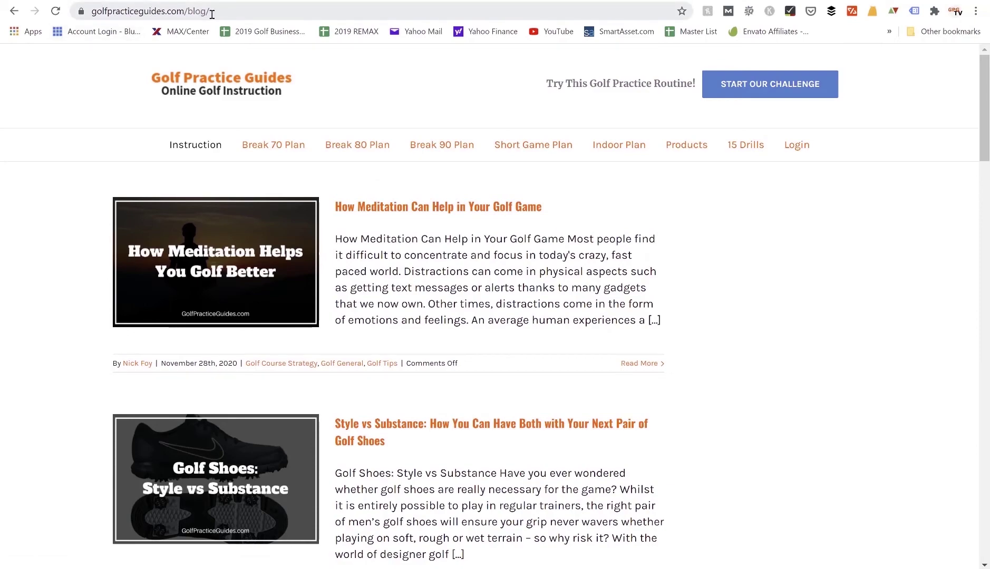
pyautogui.scroll(-7, 200, 258)
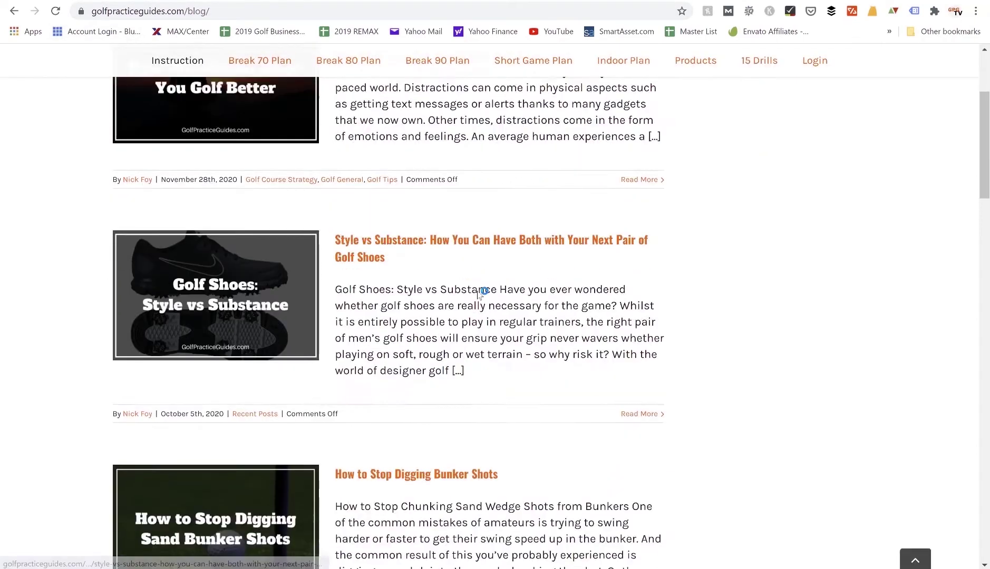
pyautogui.scroll(-20, 479, 295)
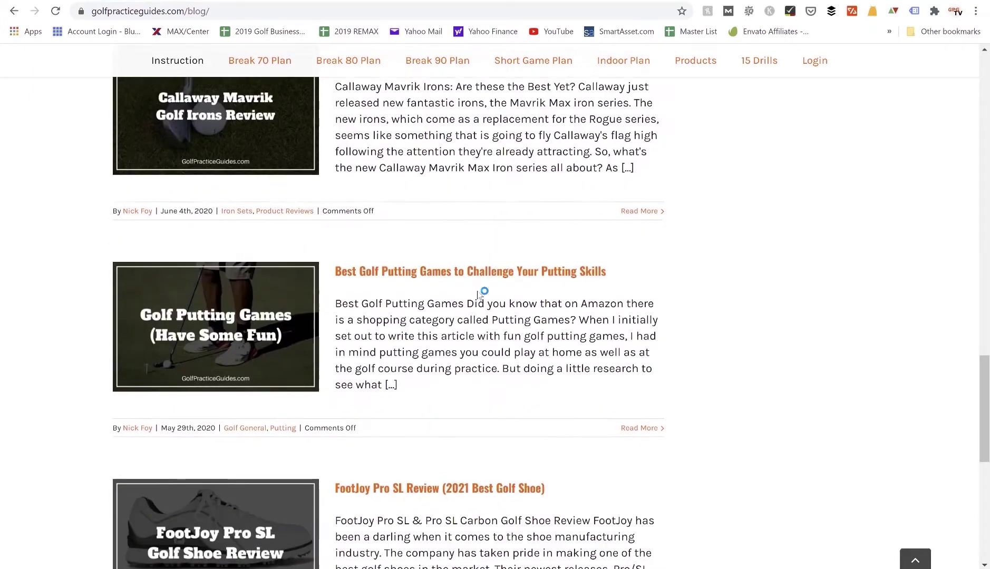
# Finish browsing the blog post list and examine the golf homepage's equipment reviews, recent articles and academy plans sections
pyautogui.scroll(-3, 479, 294)
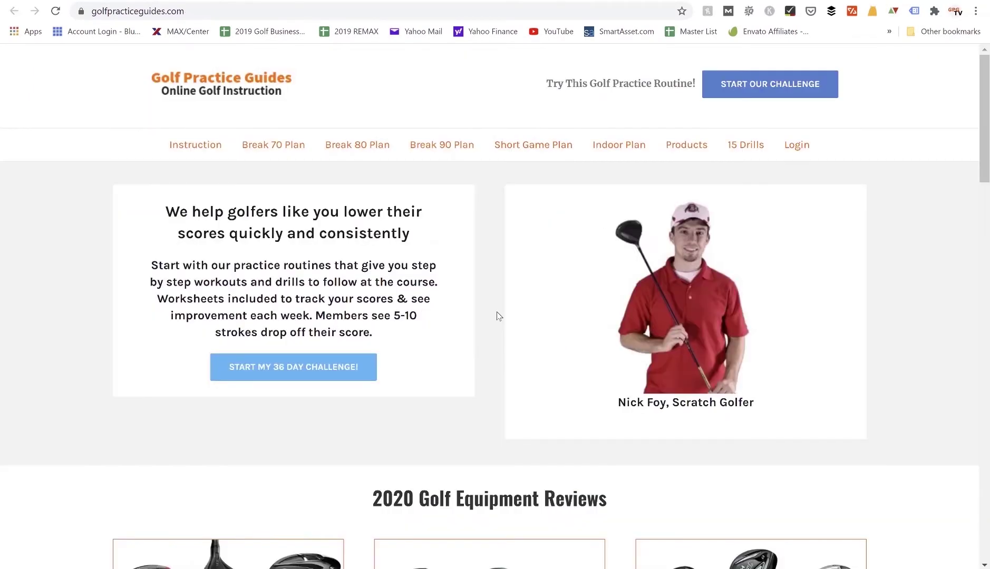
pyautogui.scroll(-9, 497, 311)
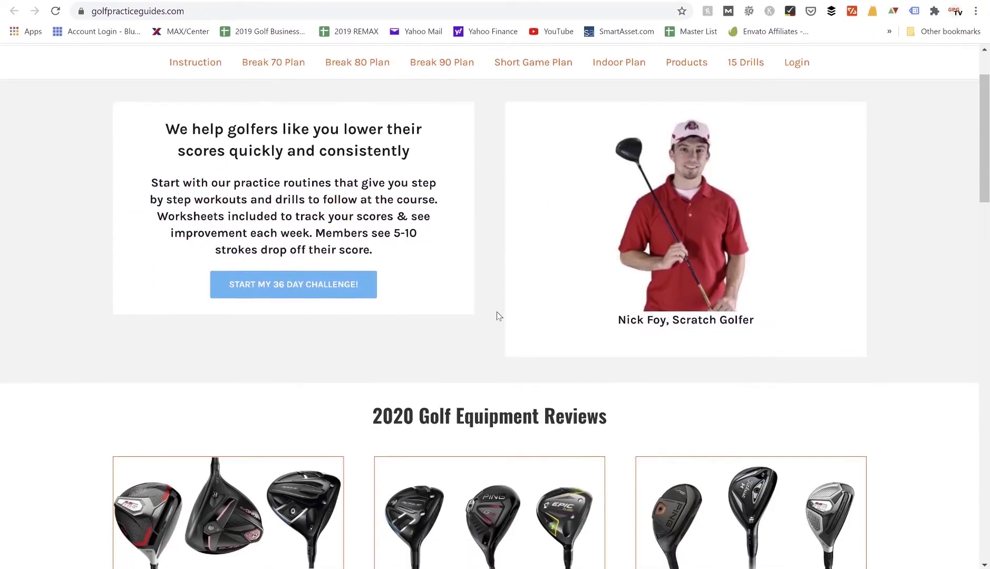
pyautogui.scroll(-10, 497, 312)
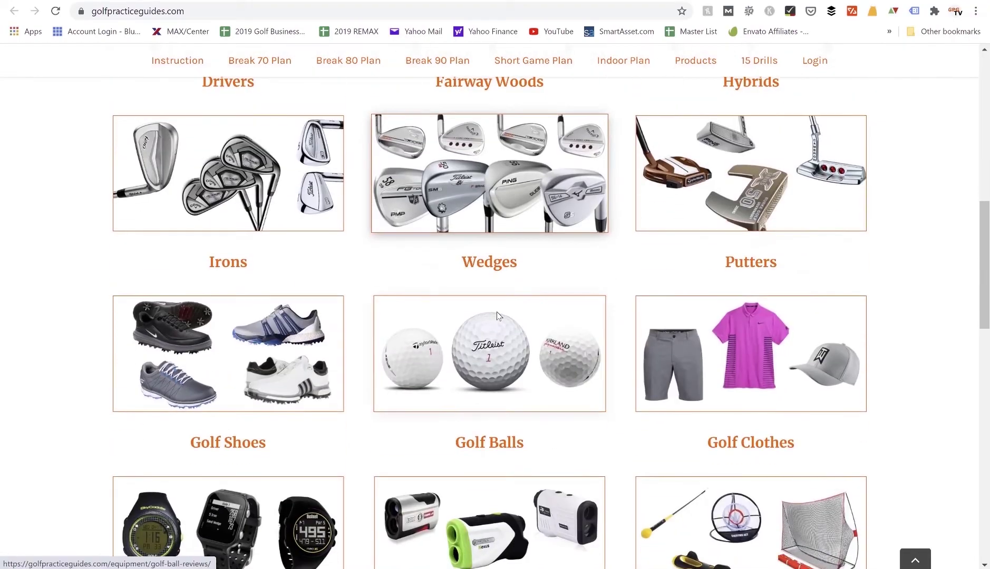
pyautogui.scroll(-10, 498, 316)
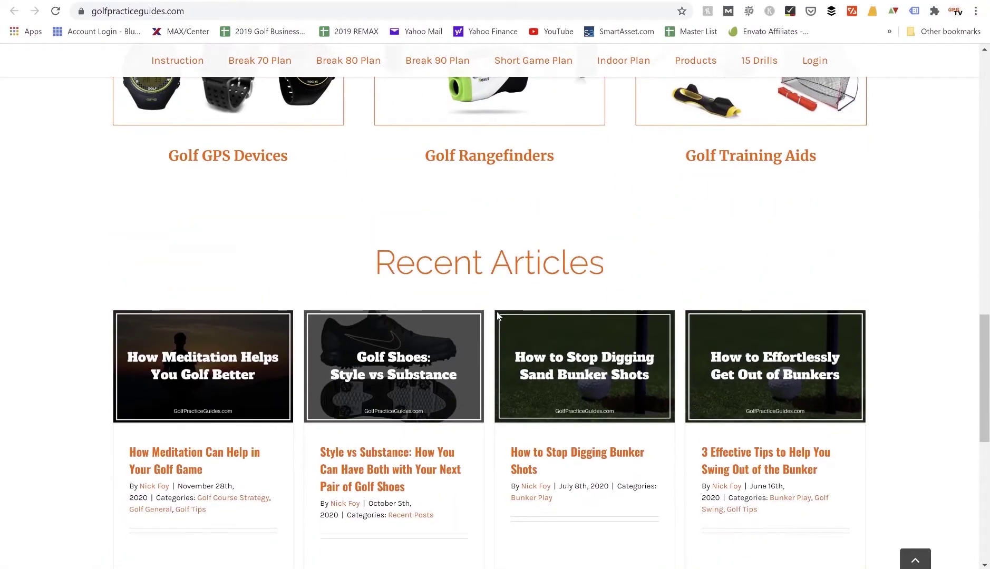
pyautogui.scroll(-3, 499, 316)
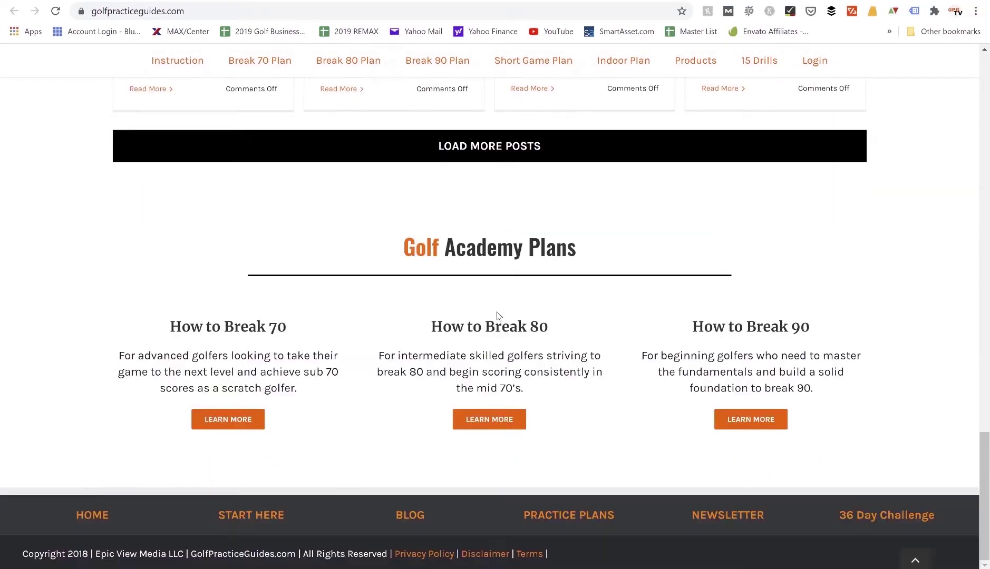
pyautogui.scroll(20, 497, 312)
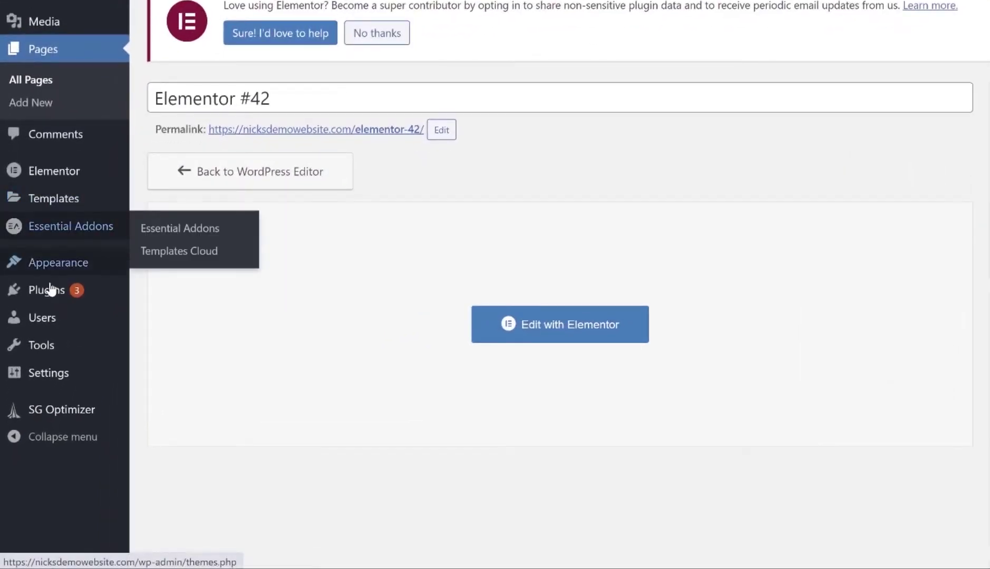
# Open the demo site's Add New plugin page and Installed Plugins page in separate tabs and look over the installed plugins
pyautogui.moveTo(58, 289)
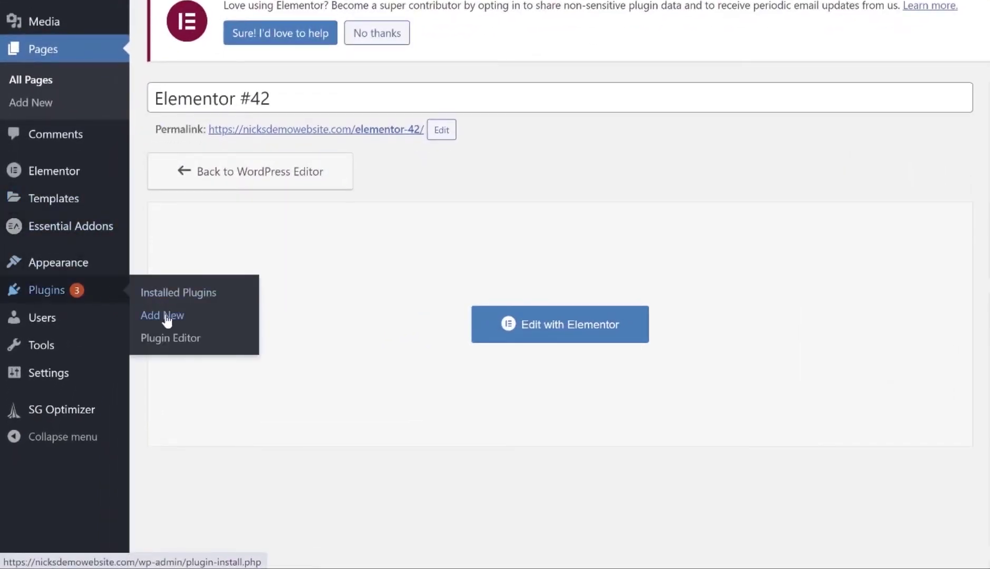
pyautogui.rightClick(167, 319)
pyautogui.click(182, 325)
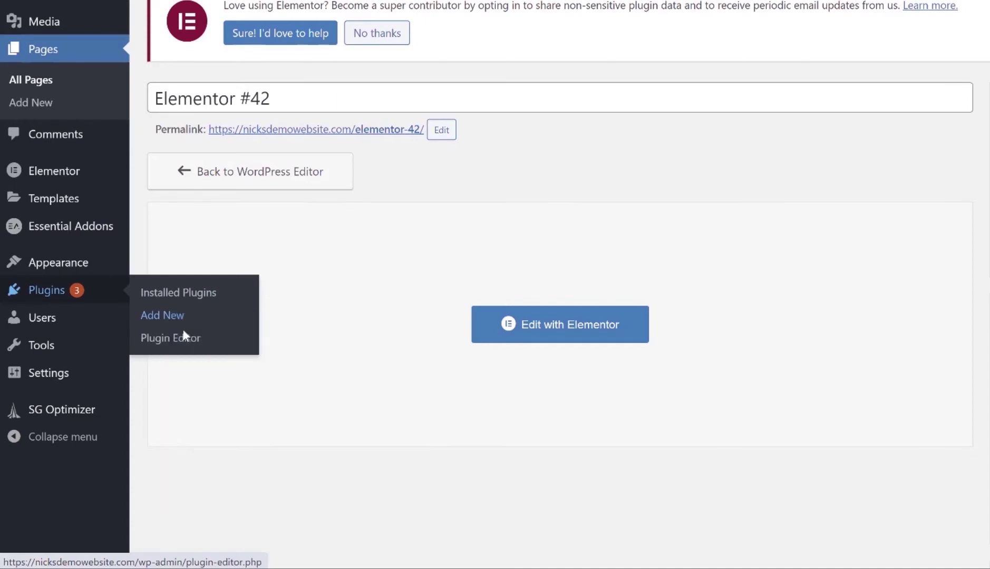
pyautogui.rightClick(169, 303)
pyautogui.click(203, 312)
pyautogui.click(43, 298)
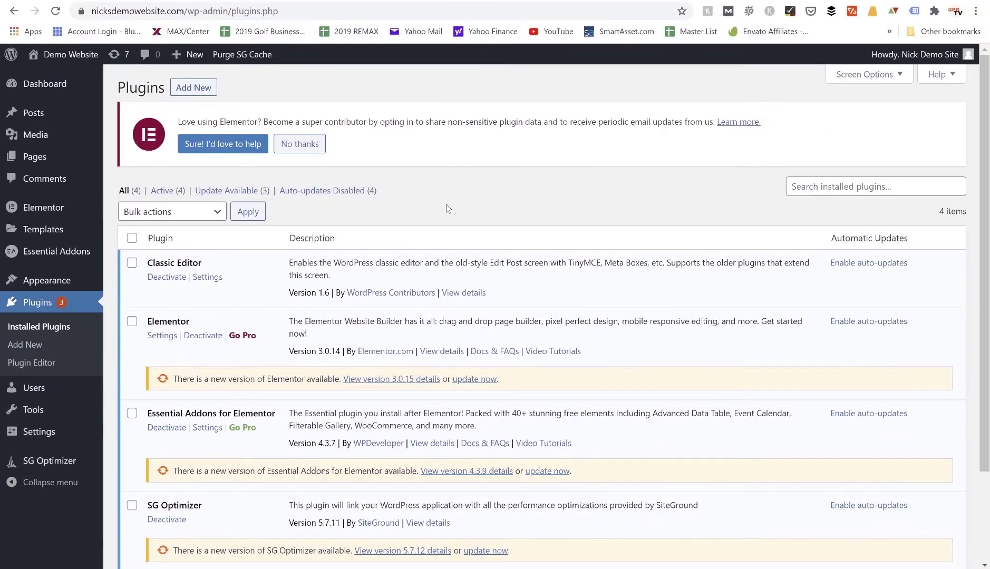
pyautogui.scroll(-2, 514, 165)
pyautogui.scroll(1, 514, 165)
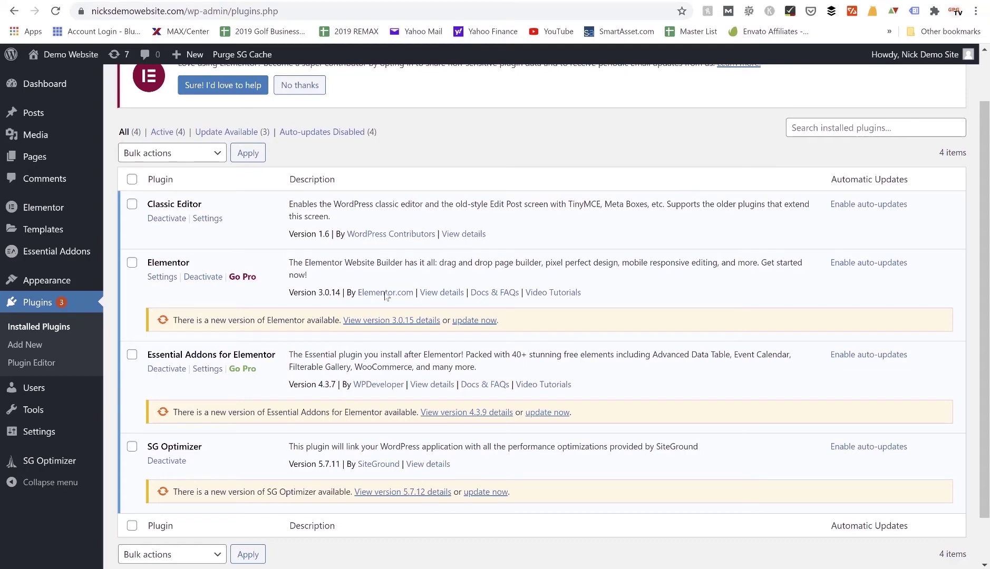
pyautogui.scroll(2, 385, 294)
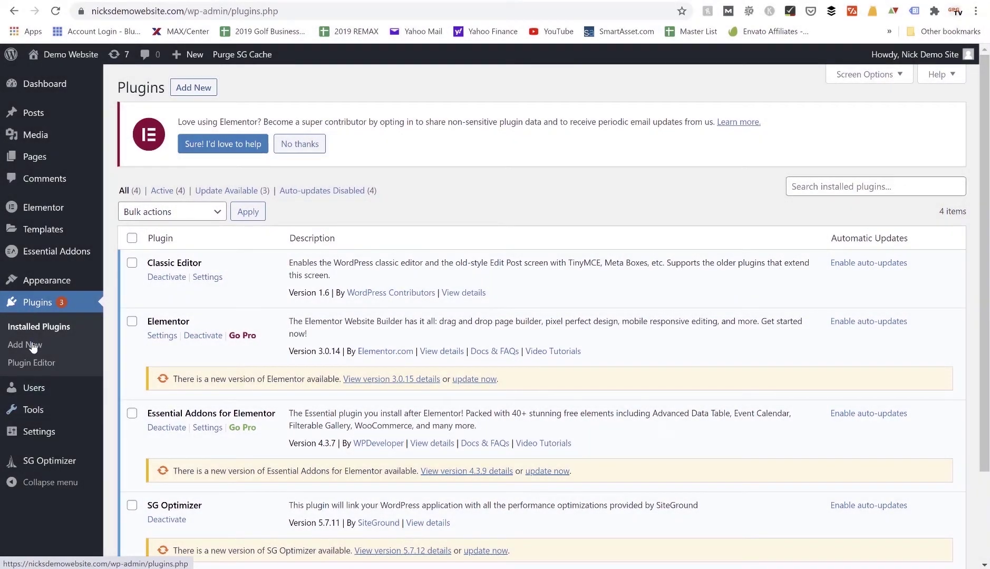
# Open the page for adding plugins and browse the featured plugins available to install
pyautogui.click(40, 346)
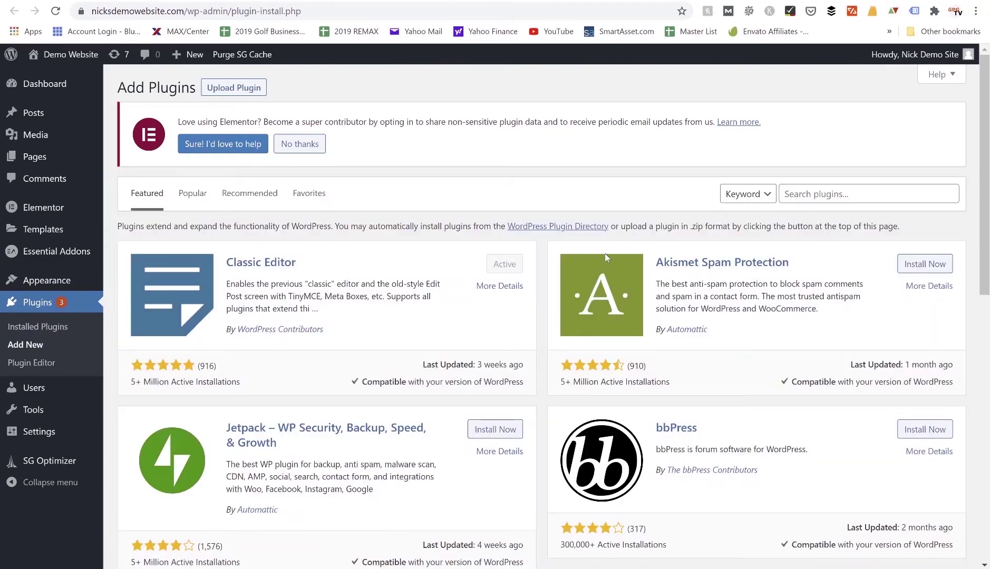
pyautogui.scroll(-8, 505, 264)
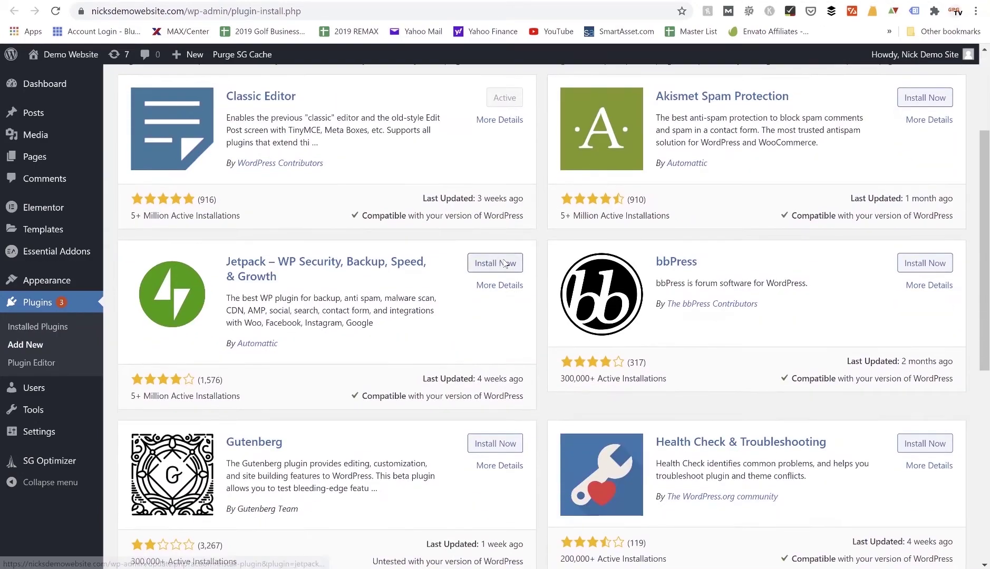
pyautogui.scroll(-2, 505, 264)
pyautogui.scroll(9, 505, 264)
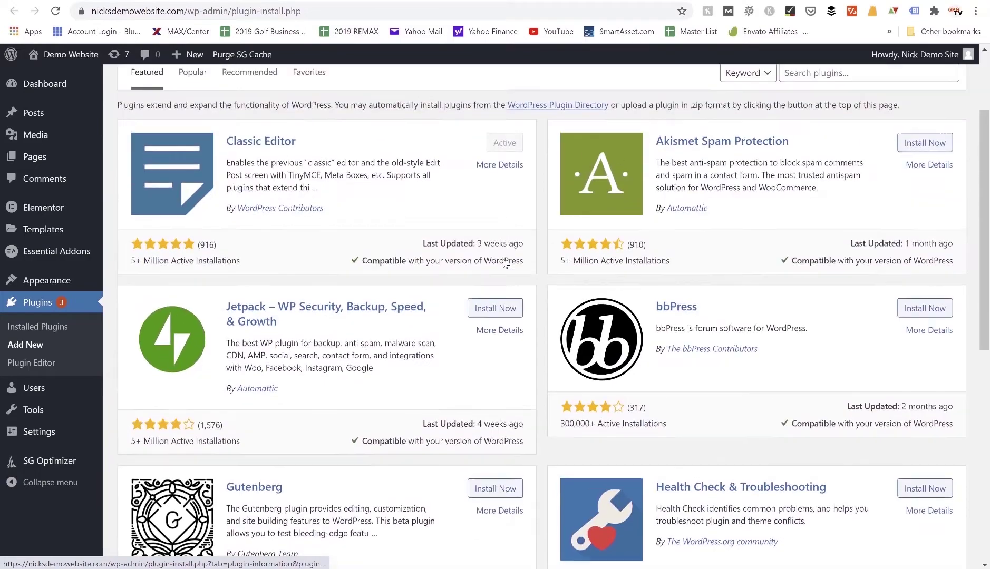
pyautogui.scroll(1, 505, 264)
pyautogui.scroll(-4, 505, 264)
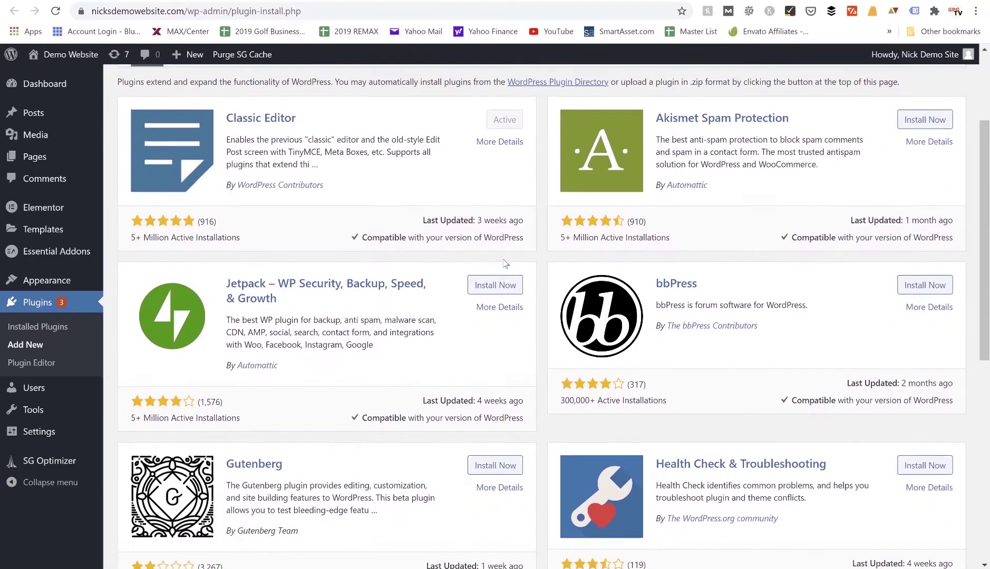
pyautogui.scroll(-3, 505, 263)
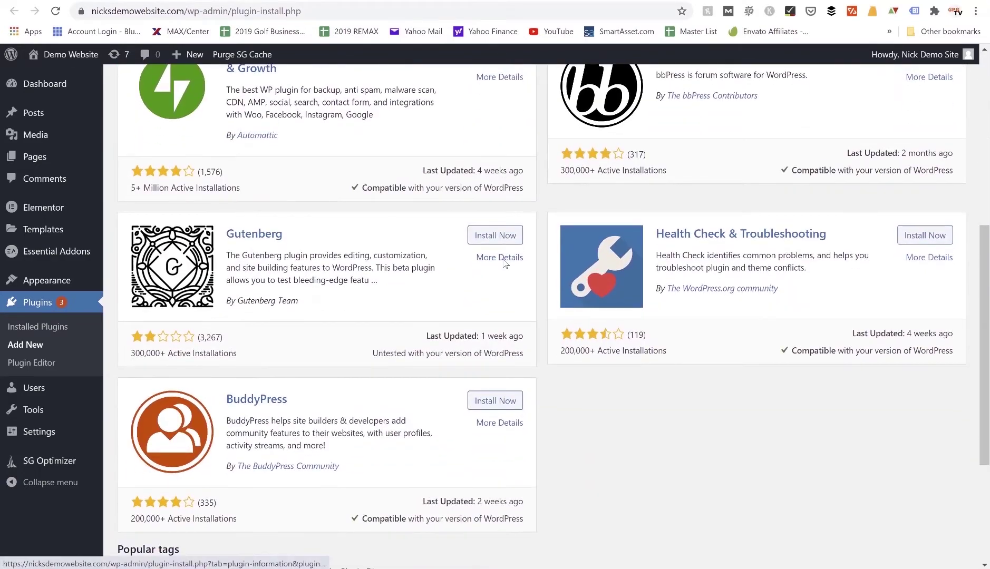
pyautogui.scroll(2, 505, 264)
pyautogui.scroll(5, 504, 264)
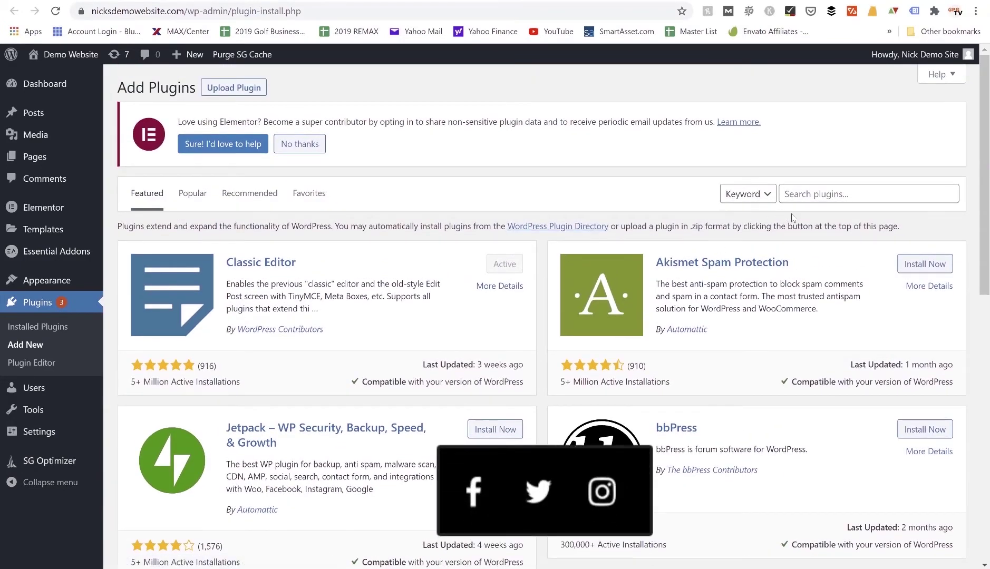
# Search the plugin directory for "social widget" and compare the ratings and active installations of the results
pyautogui.click(807, 193)
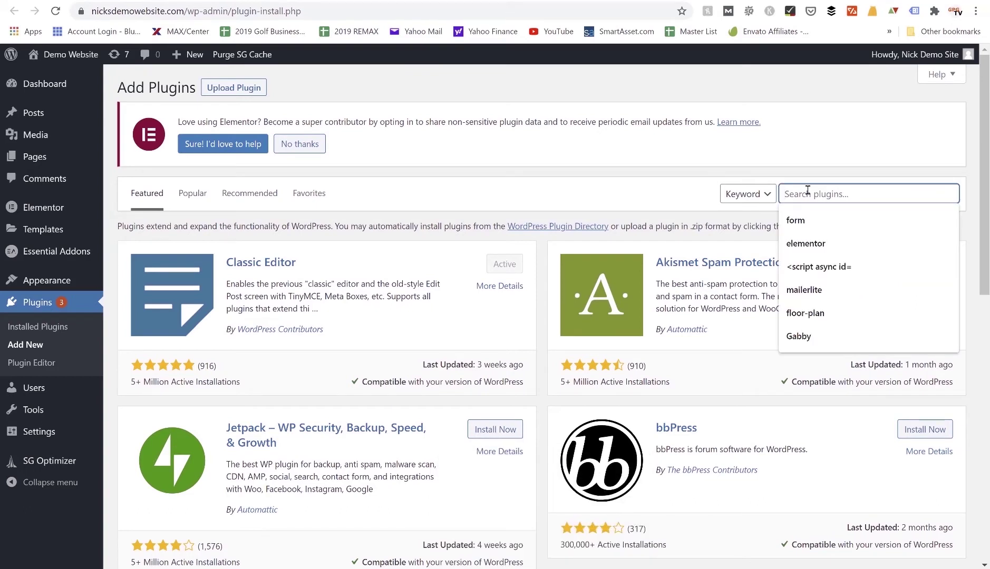
pyautogui.write('soci')
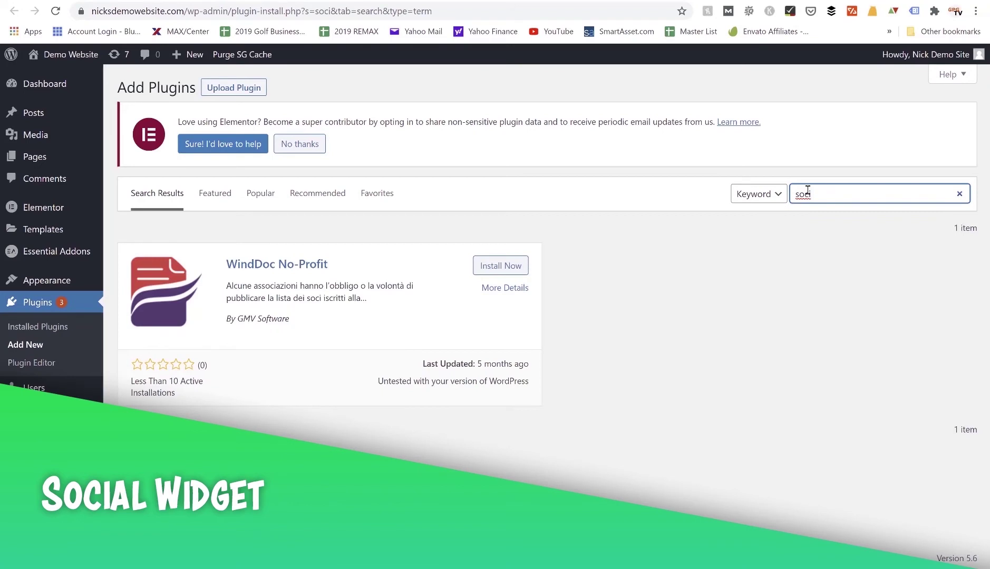
pyautogui.write('al widget')
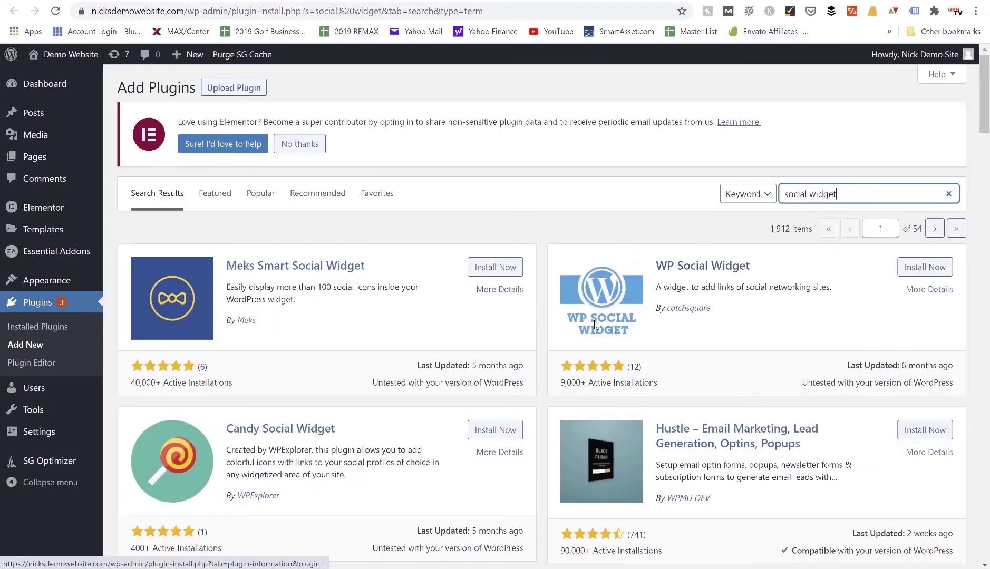
pyautogui.scroll(-3, 593, 320)
pyautogui.scroll(1, 594, 294)
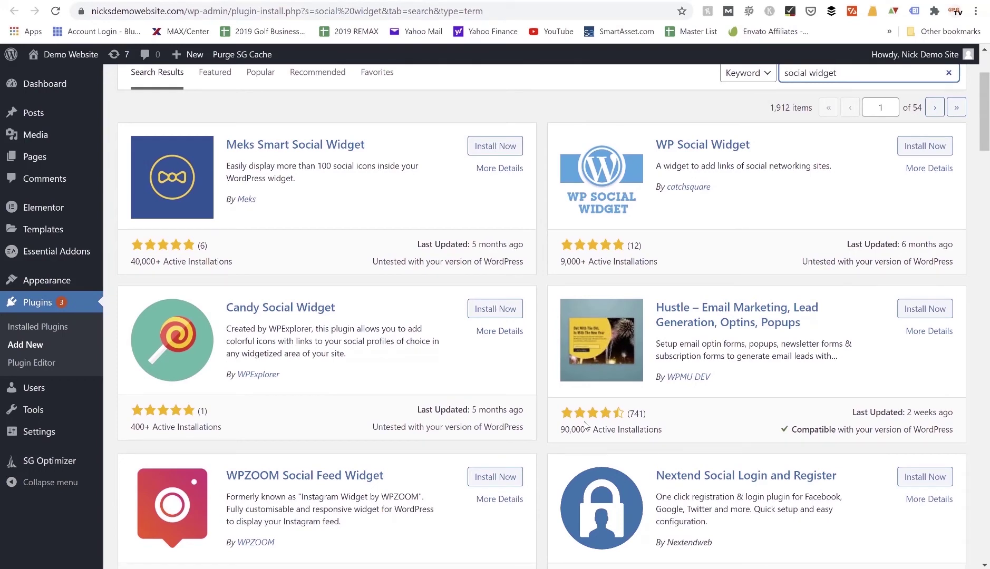
pyautogui.scroll(-3, 585, 426)
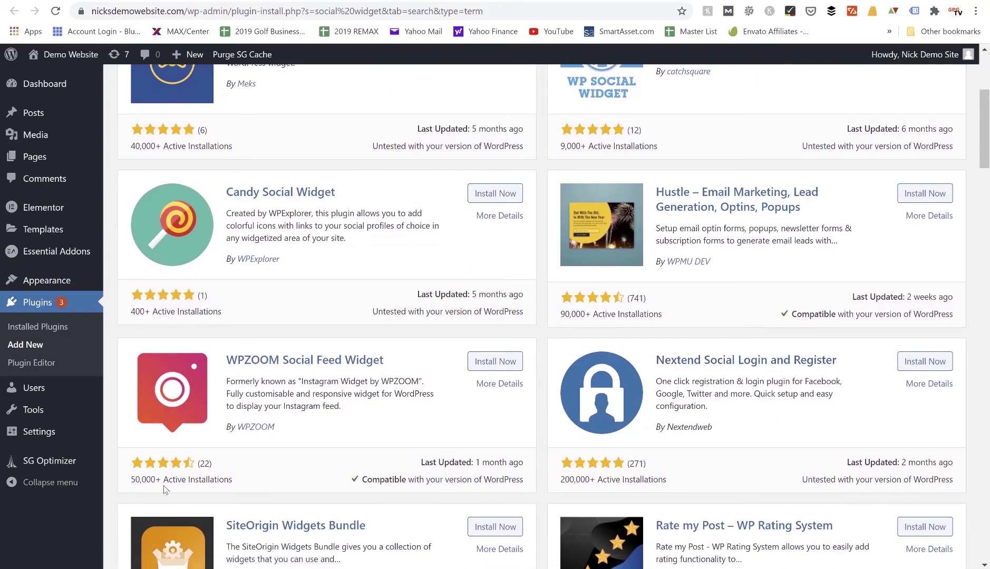
pyautogui.scroll(3, 587, 424)
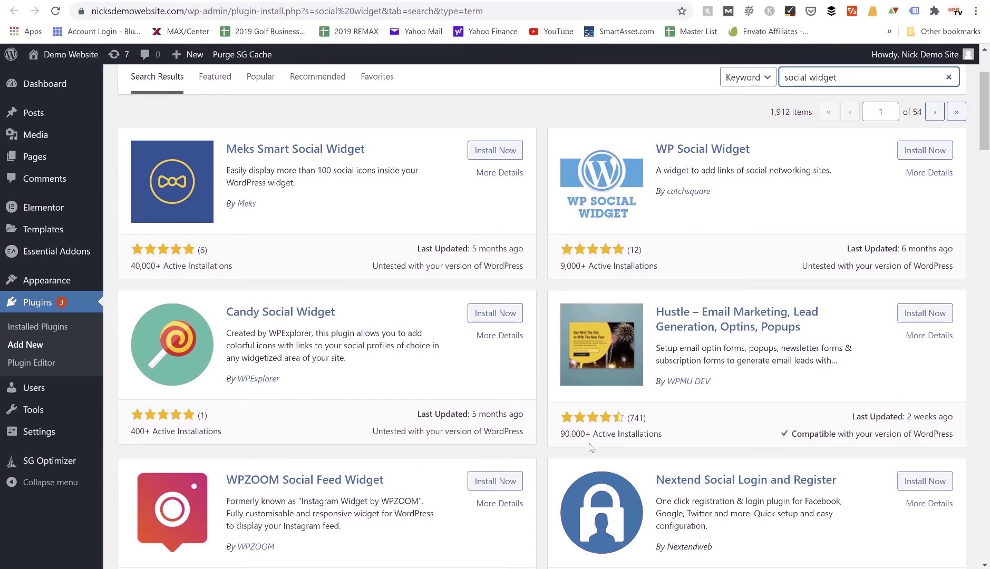
pyautogui.scroll(3, 625, 438)
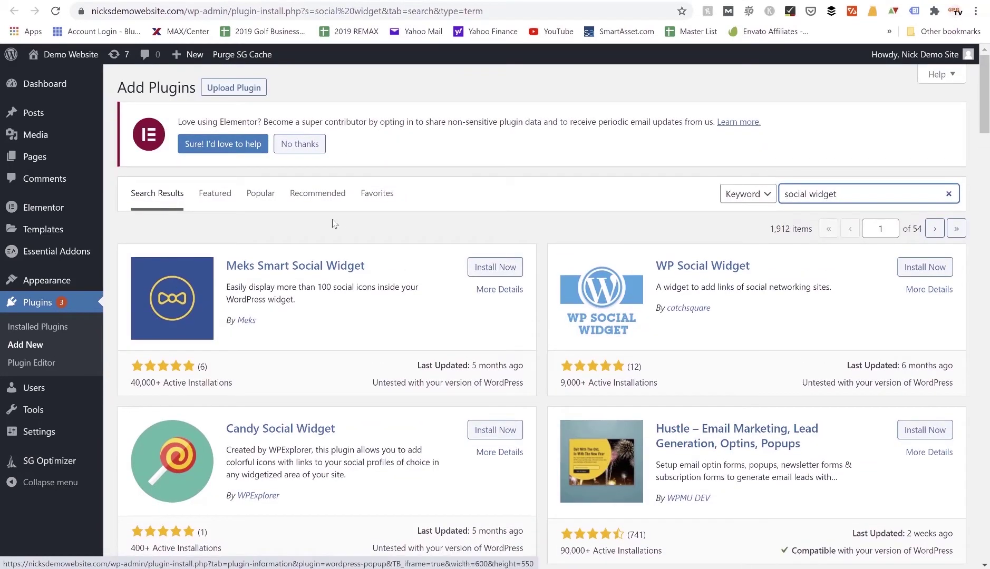
# Show the popular plugins and examine the main ones, such as Contact Form 7, Yoast SEO, Elementor and Wordfence
pyautogui.click(253, 204)
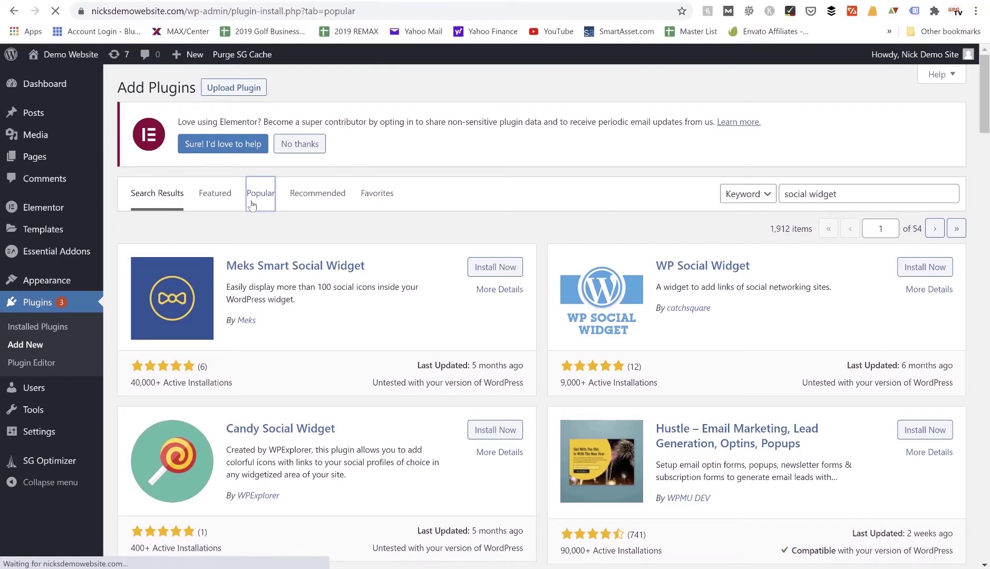
pyautogui.scroll(-1, 485, 374)
pyautogui.scroll(-1, 485, 374)
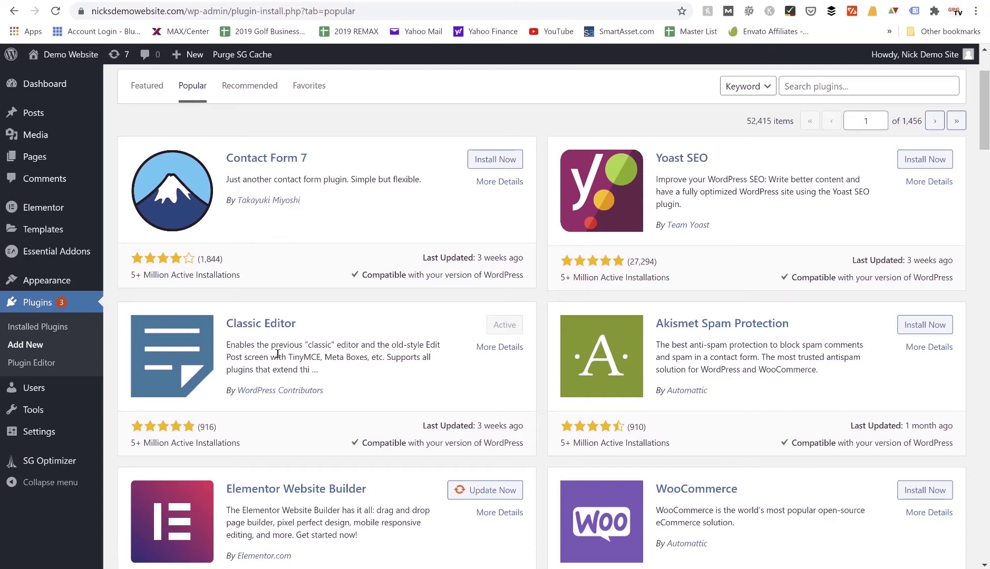
pyautogui.scroll(-2, 257, 355)
pyautogui.scroll(1, 257, 355)
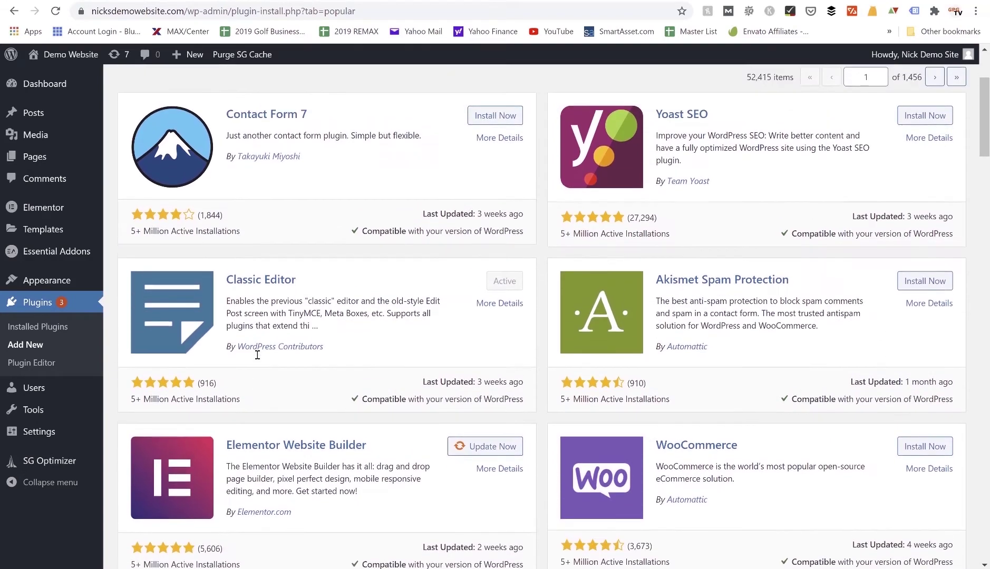
pyautogui.scroll(1, 257, 356)
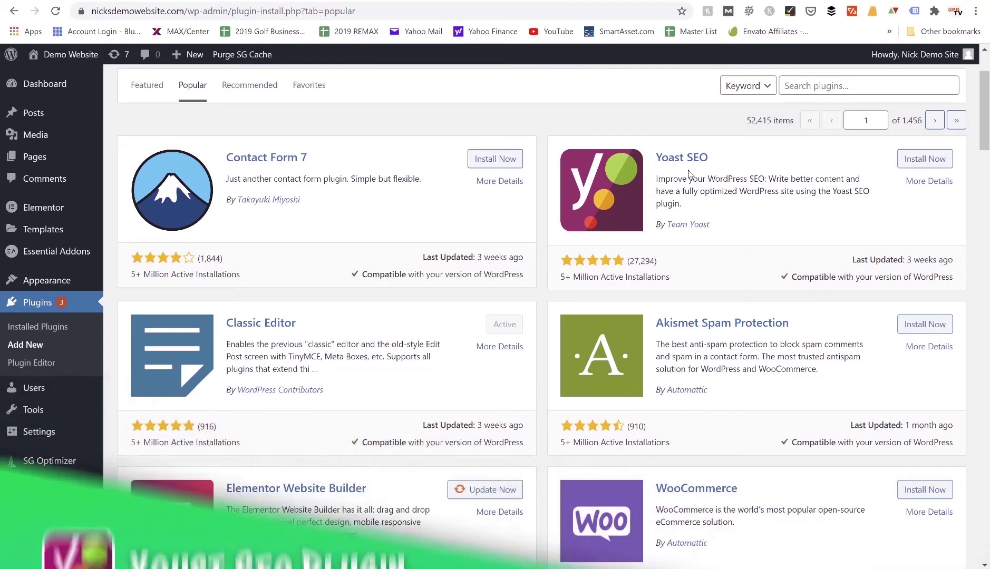
pyautogui.scroll(-2, 688, 179)
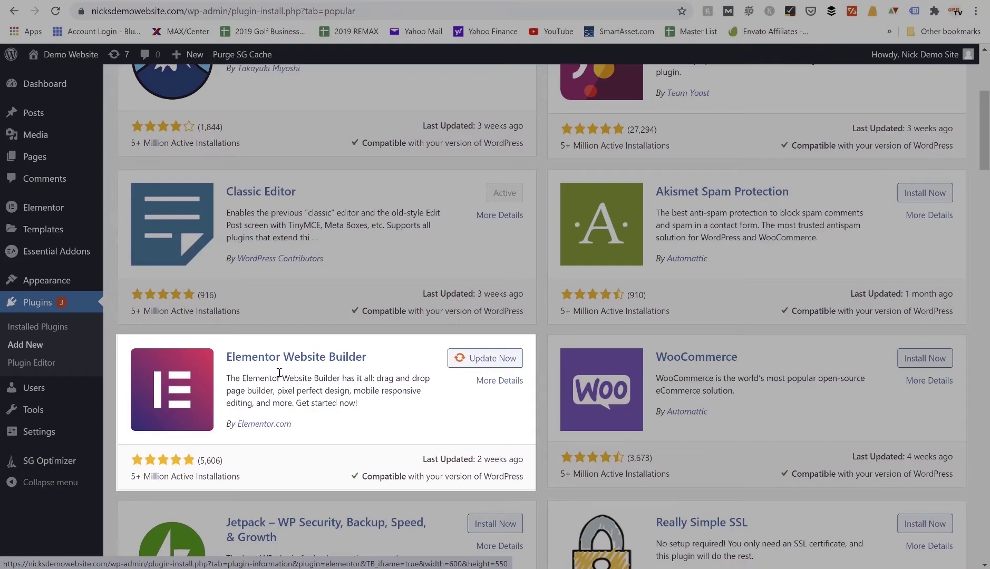
pyautogui.scroll(-5, 336, 381)
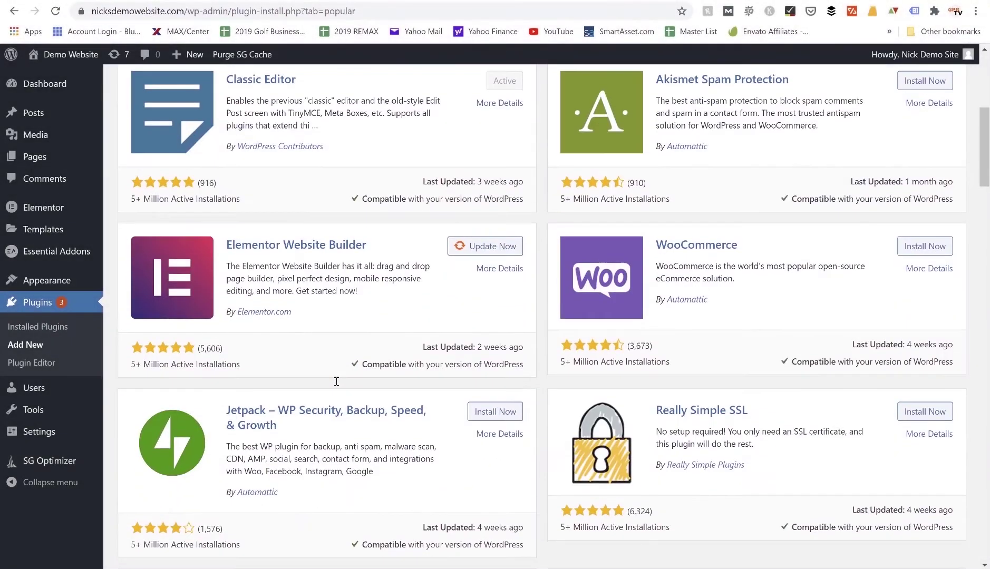
pyautogui.scroll(-6, 336, 380)
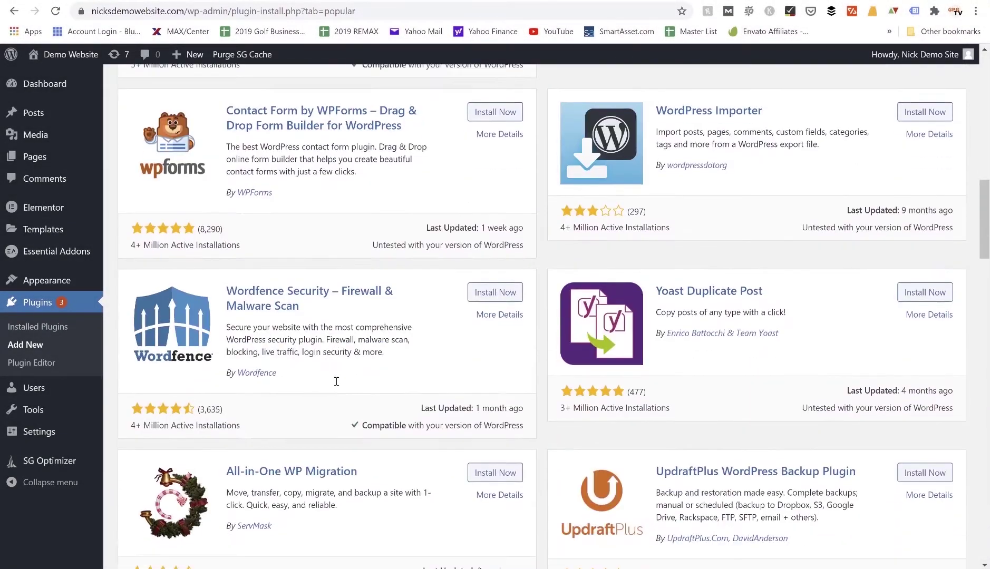
pyautogui.scroll(3, 336, 380)
pyautogui.scroll(5, 336, 381)
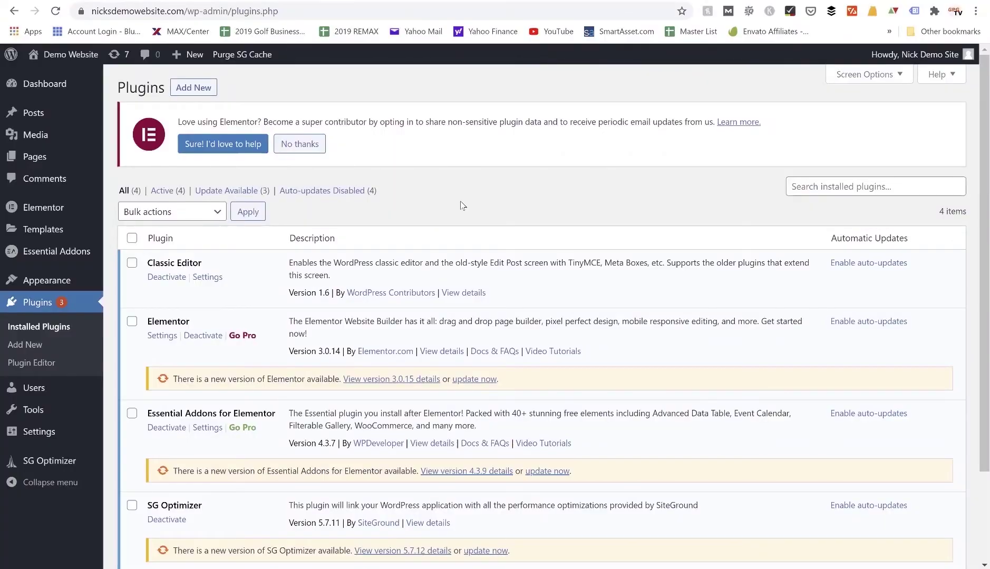
# Return to the Installed Plugins page and review the site's list of active plugins again
pyautogui.scroll(-2, 462, 206)
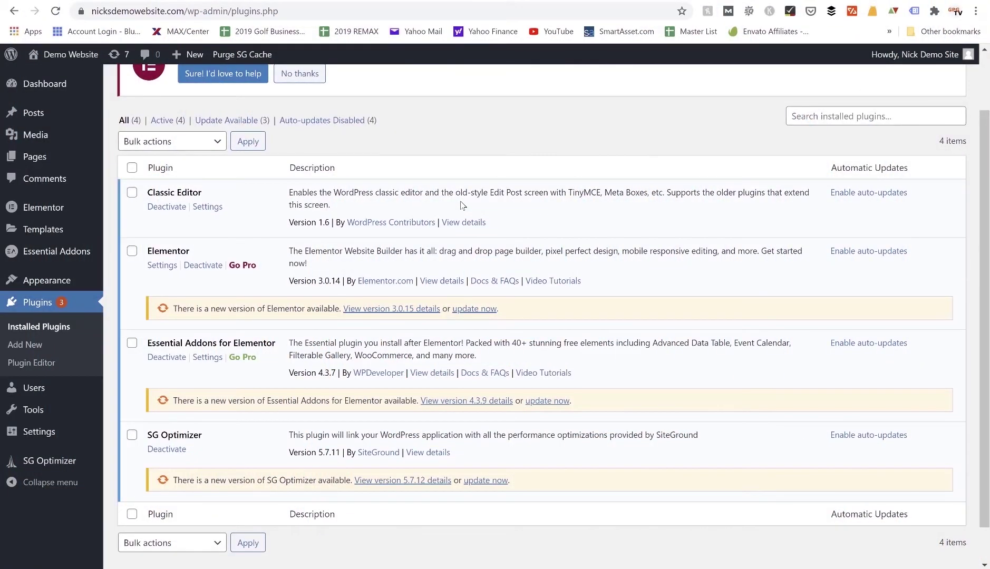
pyautogui.scroll(1, 463, 206)
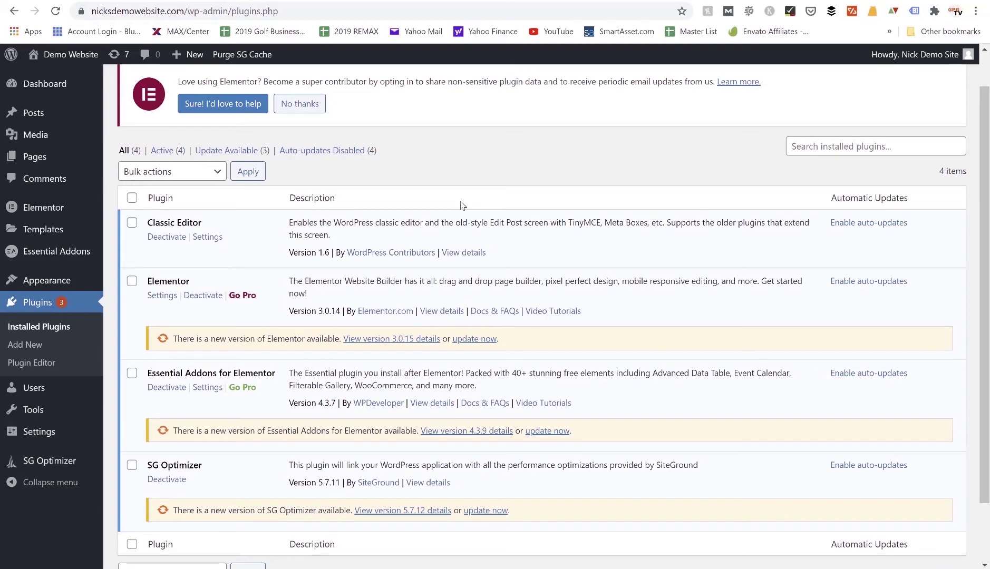
pyautogui.scroll(1, 462, 205)
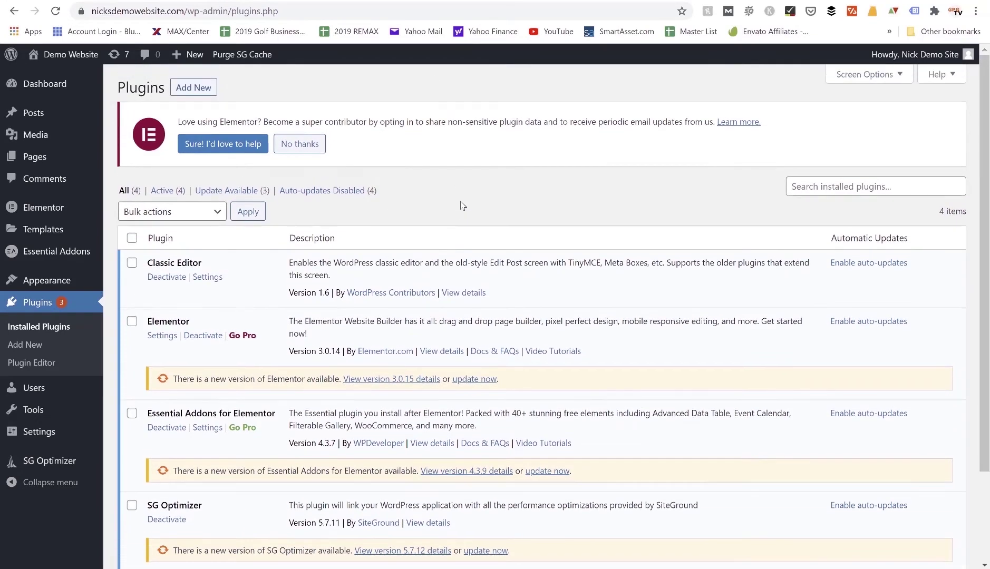
# Select all the installed plugins and update them together with a bulk action
pyautogui.scroll(-1, 463, 206)
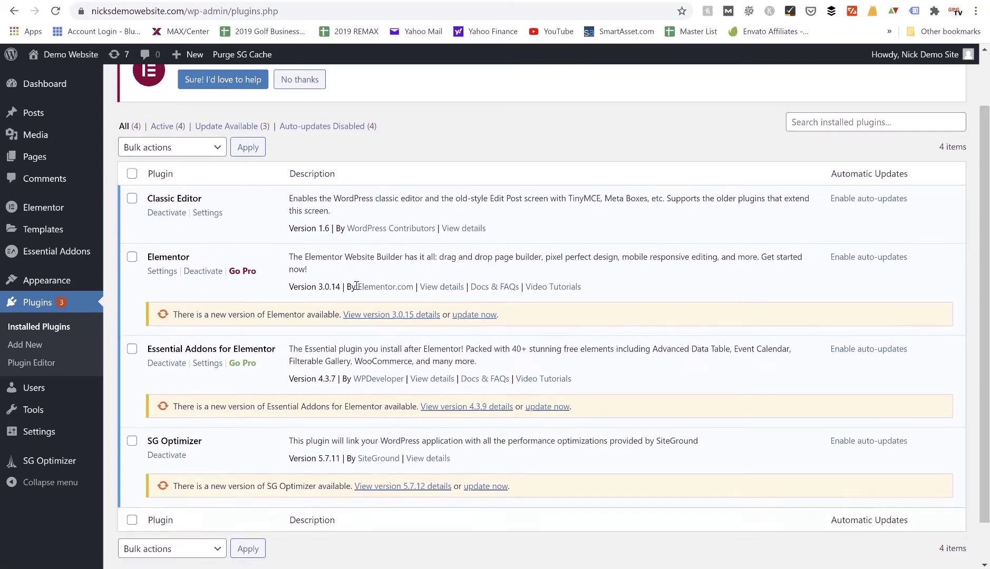
pyautogui.scroll(1, 356, 286)
pyautogui.scroll(-2, 356, 286)
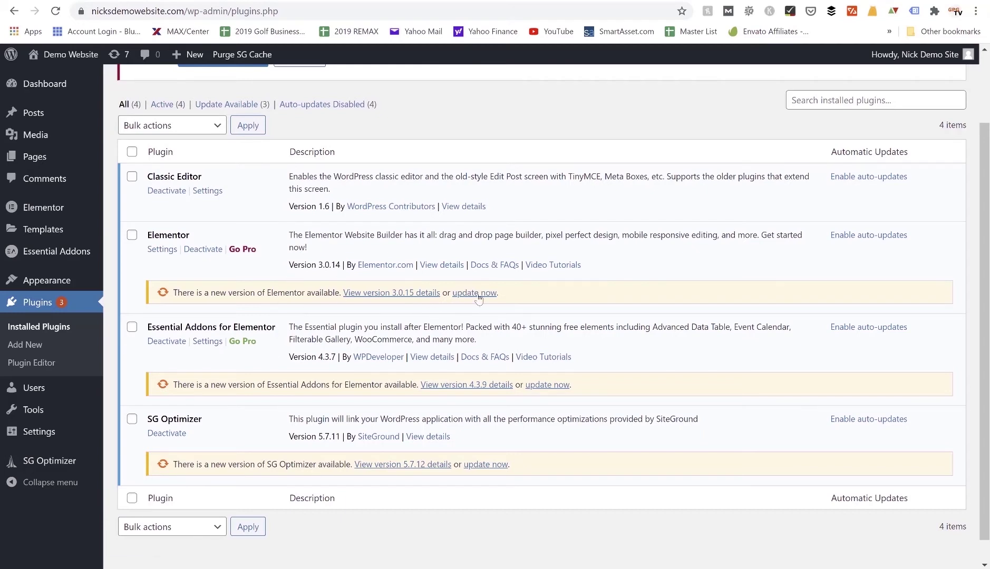
pyautogui.scroll(1, 478, 298)
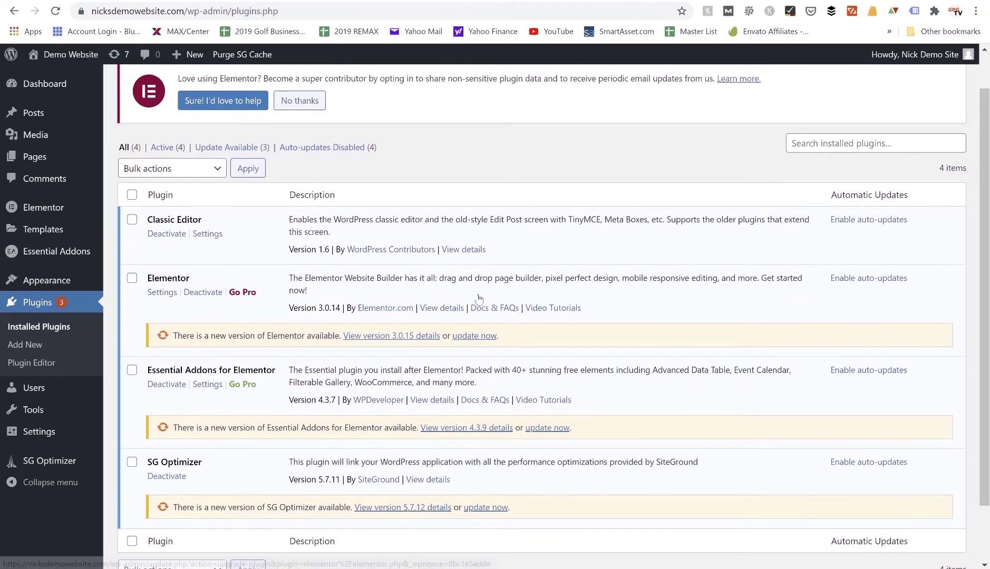
pyautogui.scroll(-2, 479, 298)
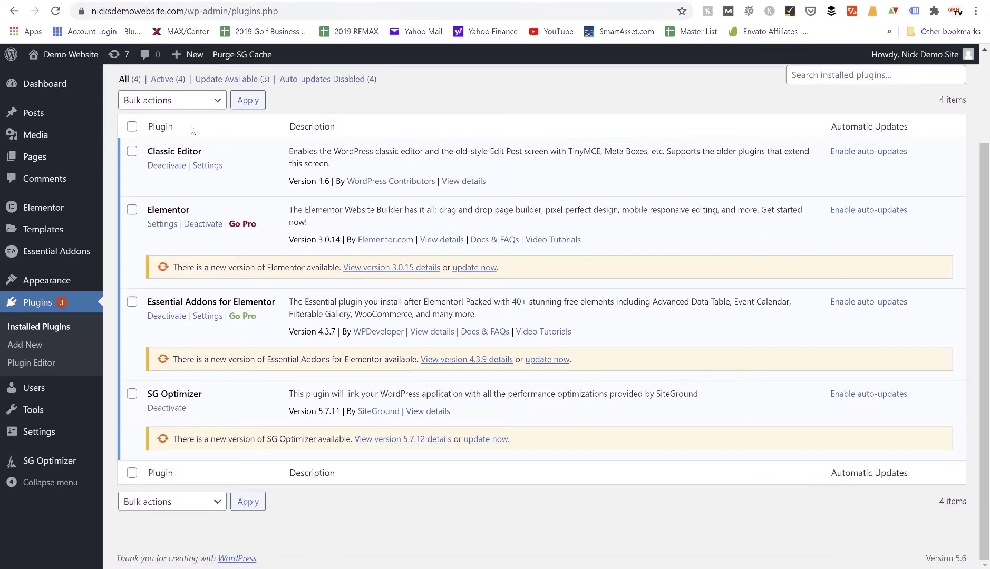
pyautogui.click(132, 126)
pyautogui.click(161, 101)
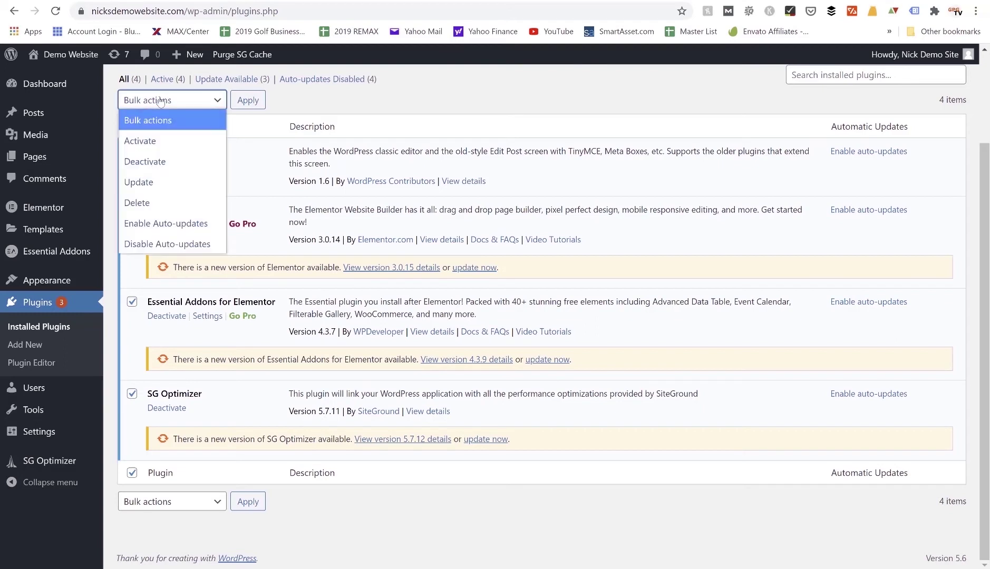
pyautogui.click(151, 193)
pyautogui.click(245, 106)
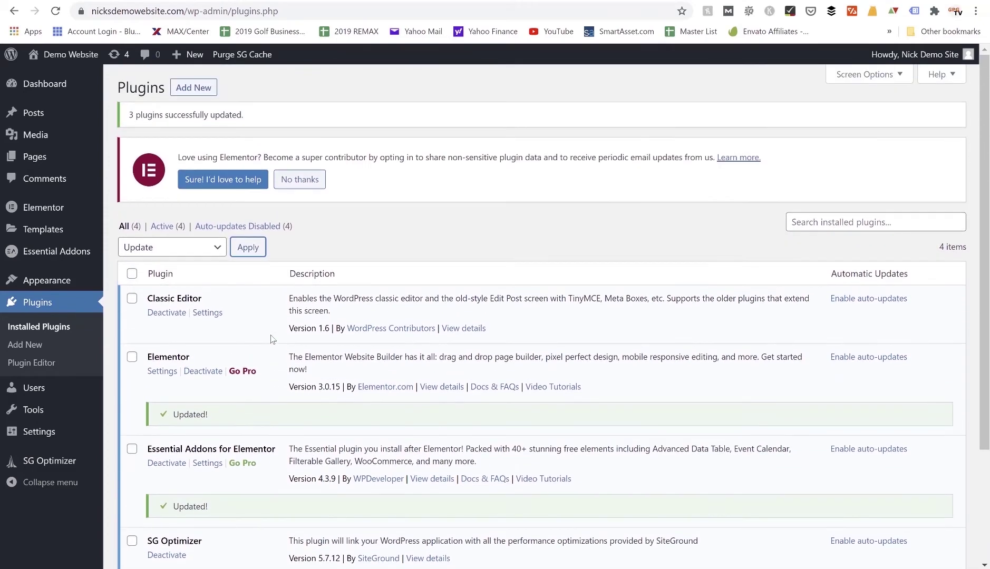
pyautogui.scroll(-4, 273, 339)
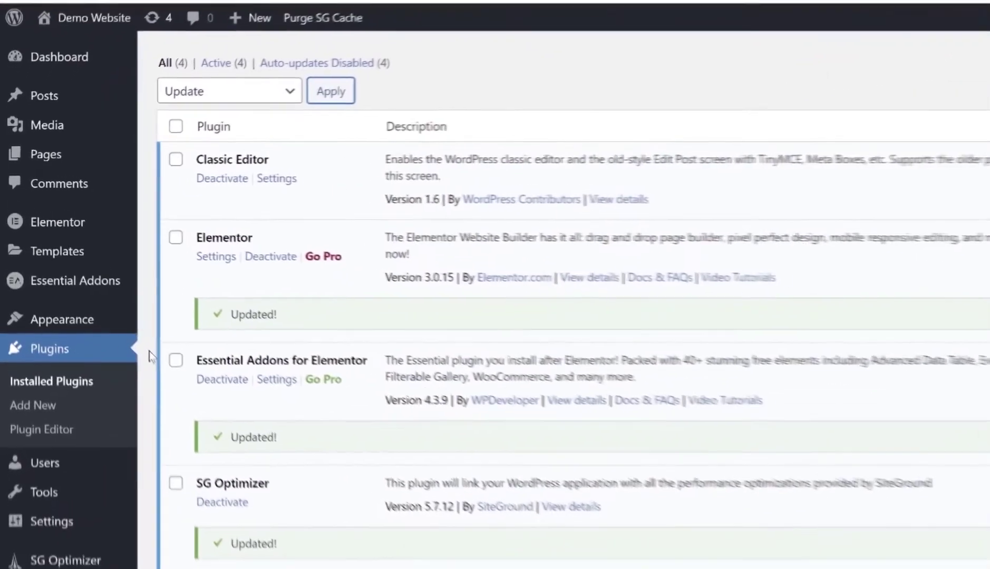
# Go to the site's installed themes and open the page for adding new themes in a separate browser tab
pyautogui.moveTo(93, 332)
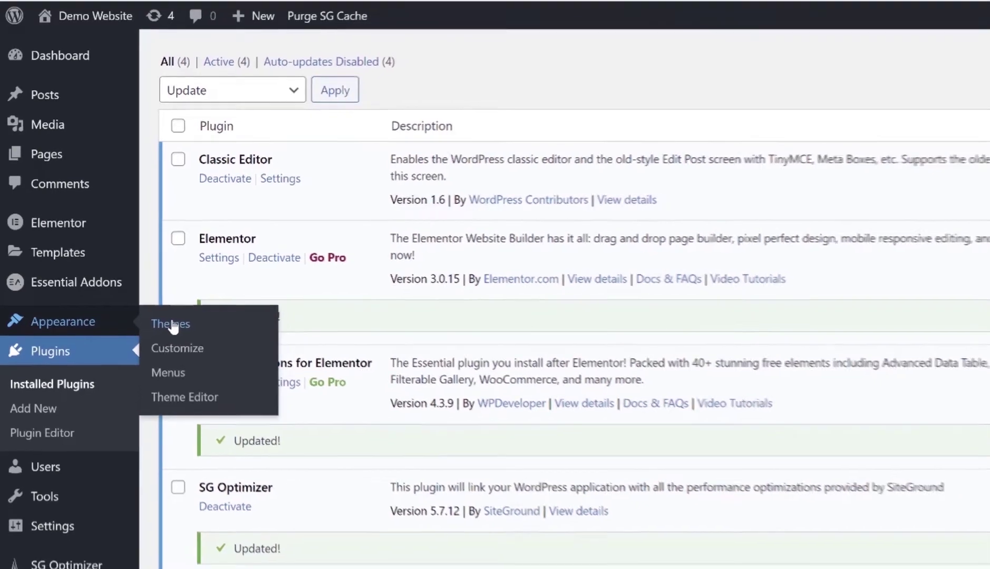
pyautogui.click(172, 325)
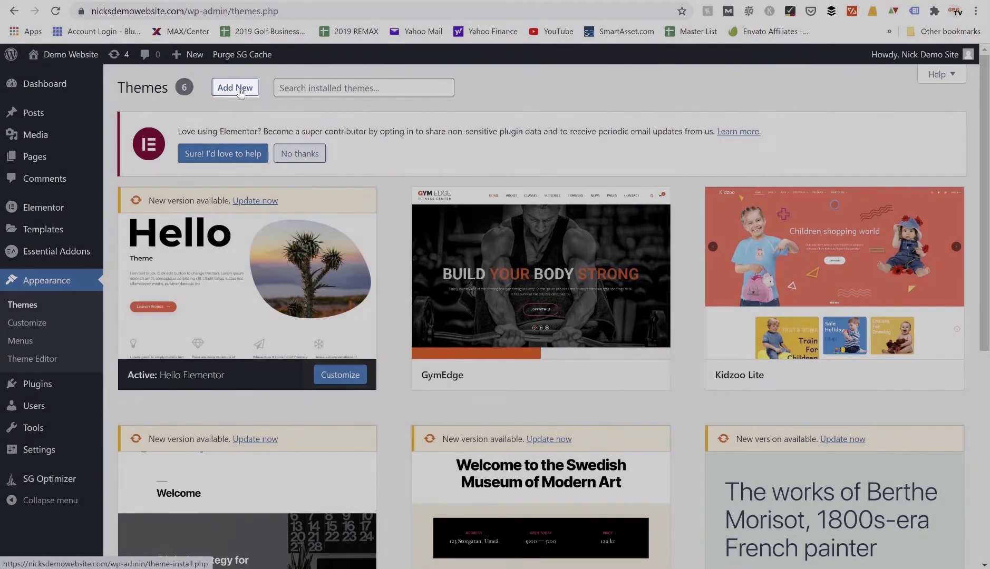
pyautogui.rightClick(240, 91)
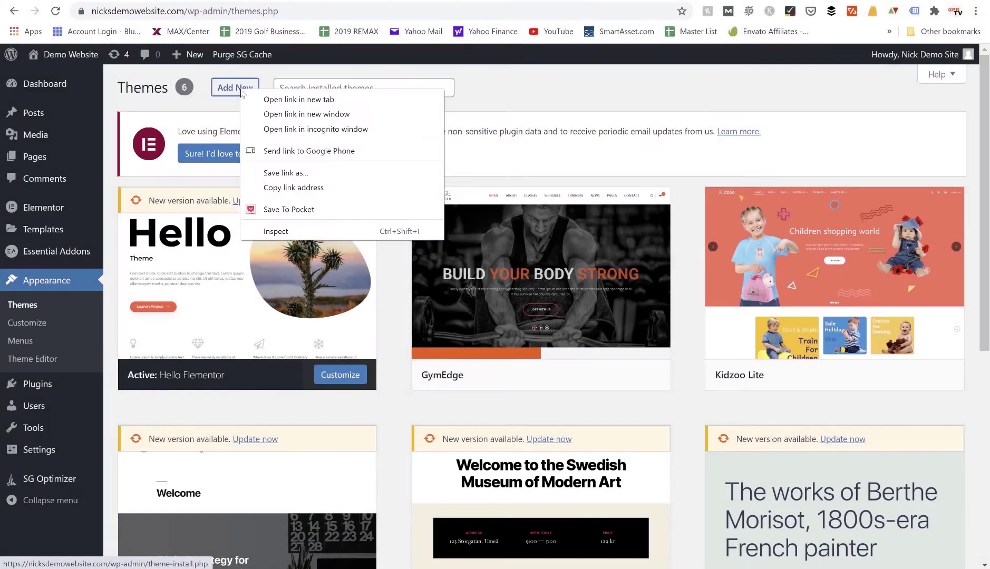
pyautogui.click(285, 97)
pyautogui.click(235, 87)
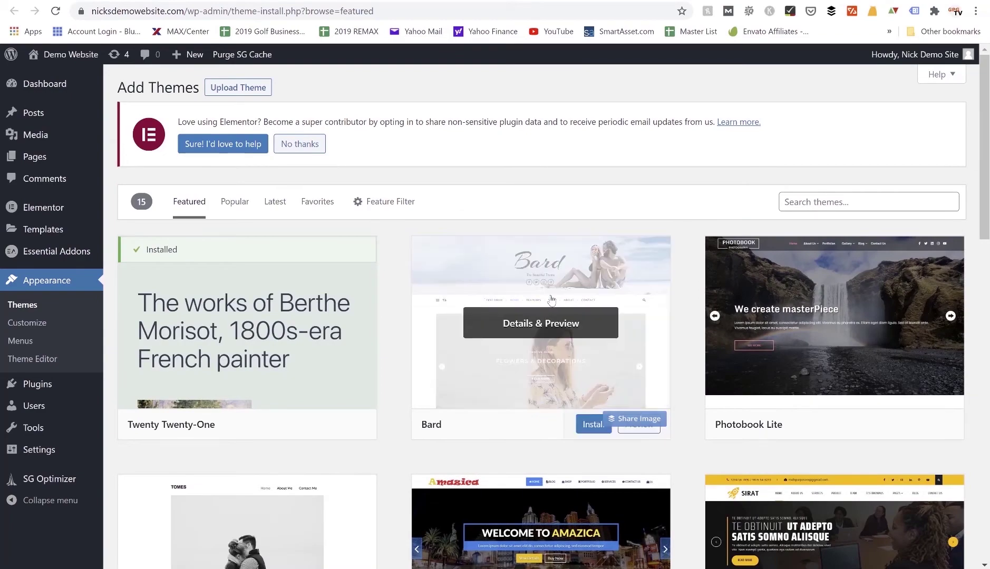
# Browse the featured themes available to install, comparing designs such as Sirat, Escapade, Blossom Spa and Mobile Shop
pyautogui.scroll(-1, 551, 300)
pyautogui.scroll(-5, 551, 300)
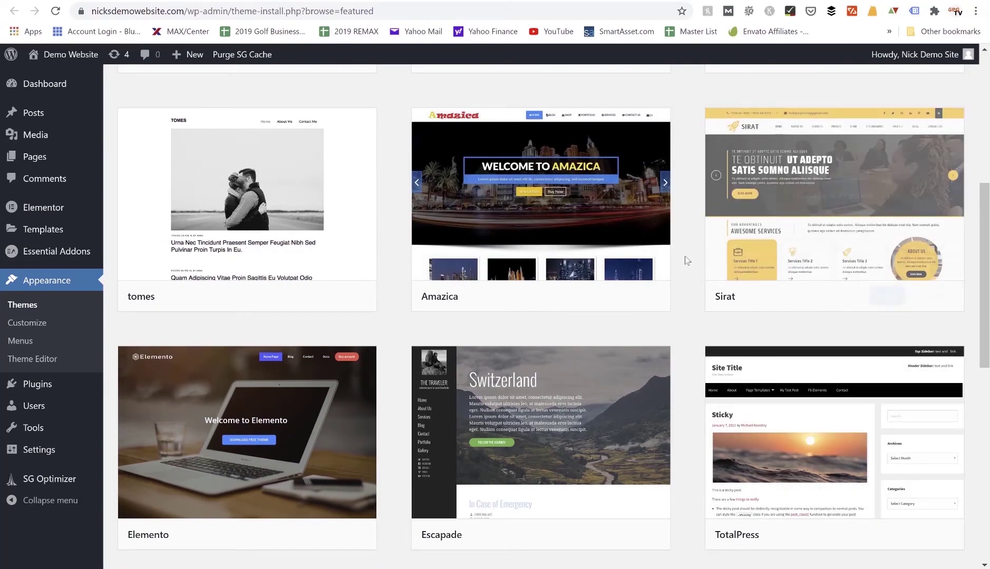
pyautogui.scroll(-5, 302, 260)
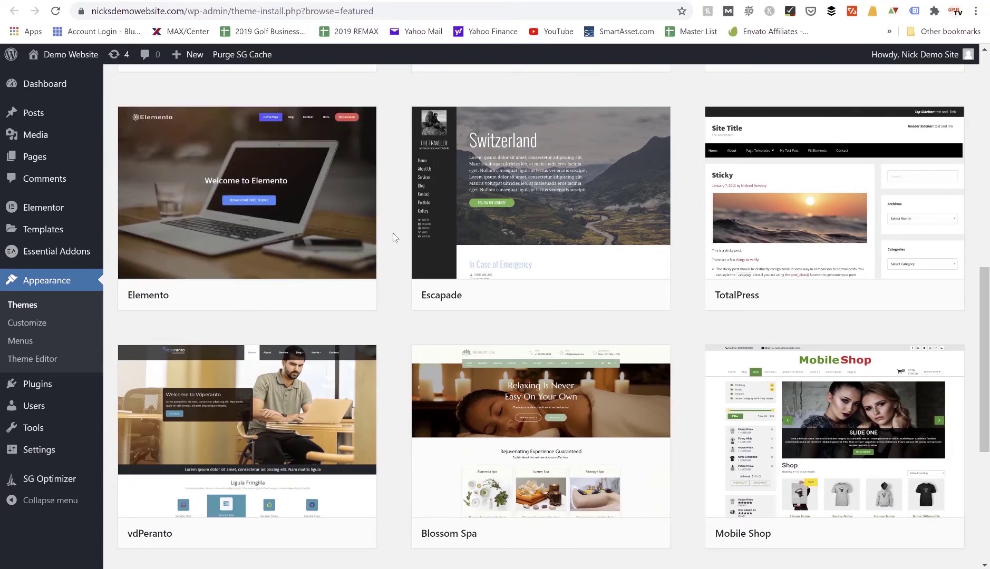
pyautogui.scroll(-1, 393, 233)
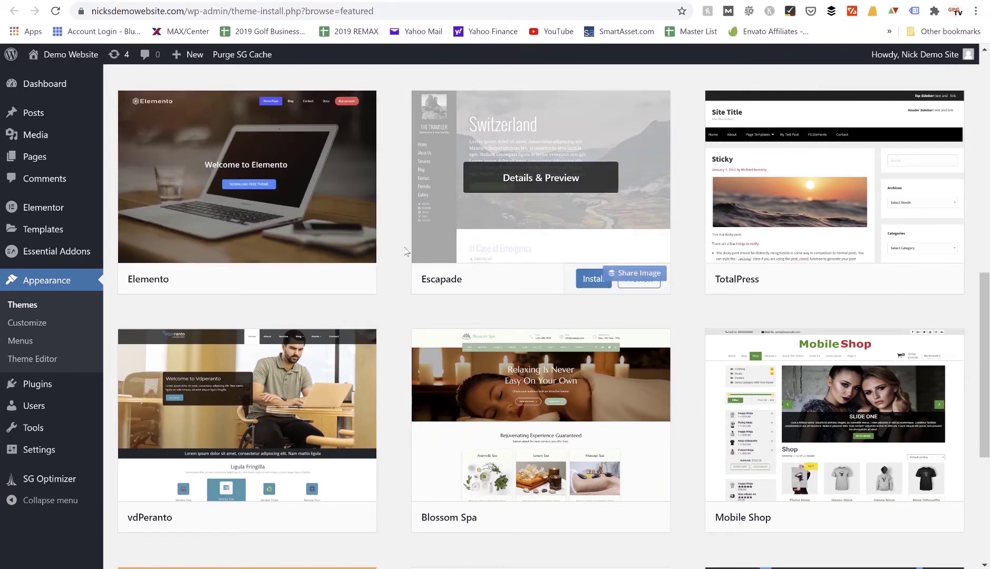
pyautogui.scroll(-5, 407, 252)
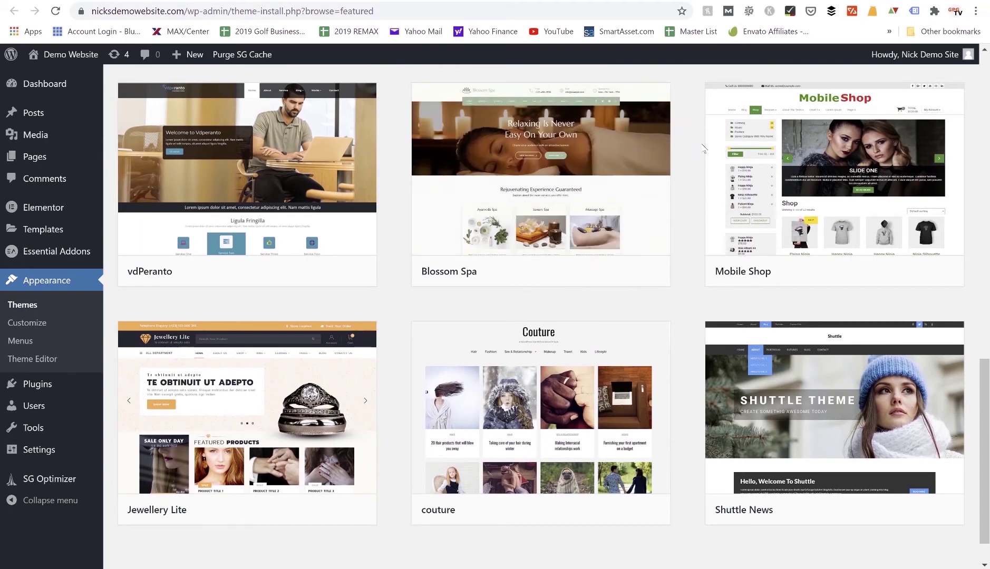
pyautogui.moveTo(831, 104)
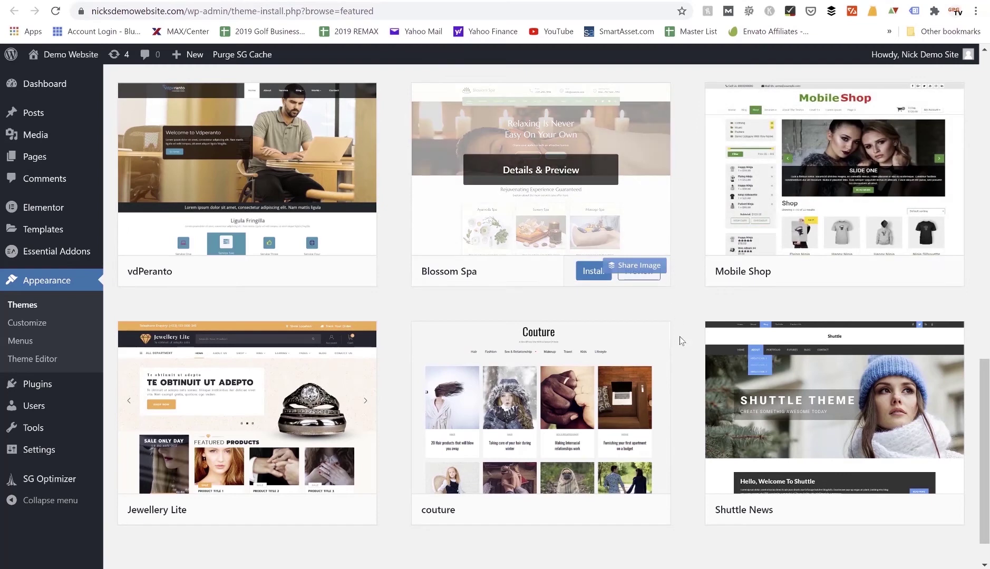
pyautogui.scroll(-1, 680, 340)
pyautogui.moveTo(534, 314)
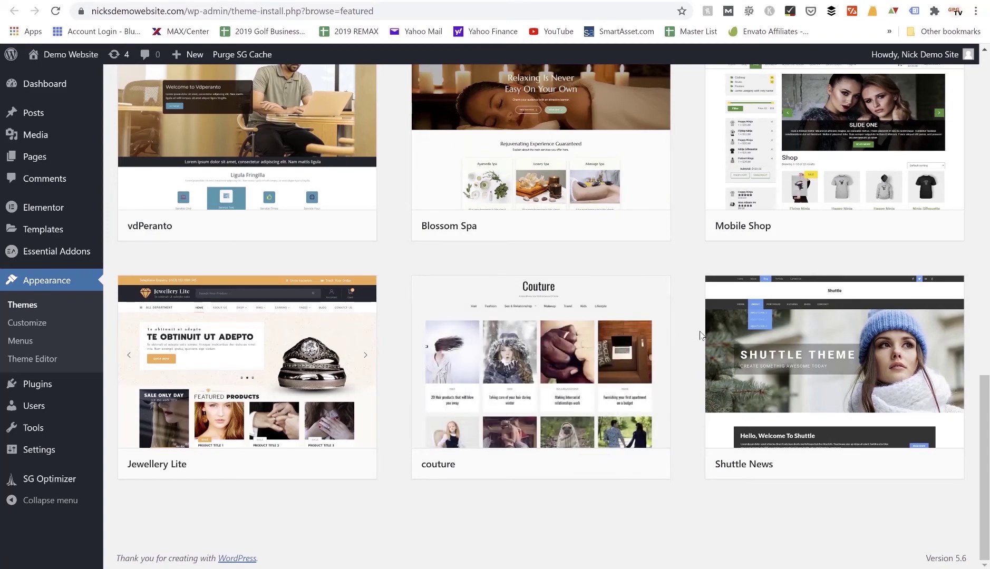
pyautogui.scroll(8, 701, 335)
pyautogui.scroll(8, 701, 335)
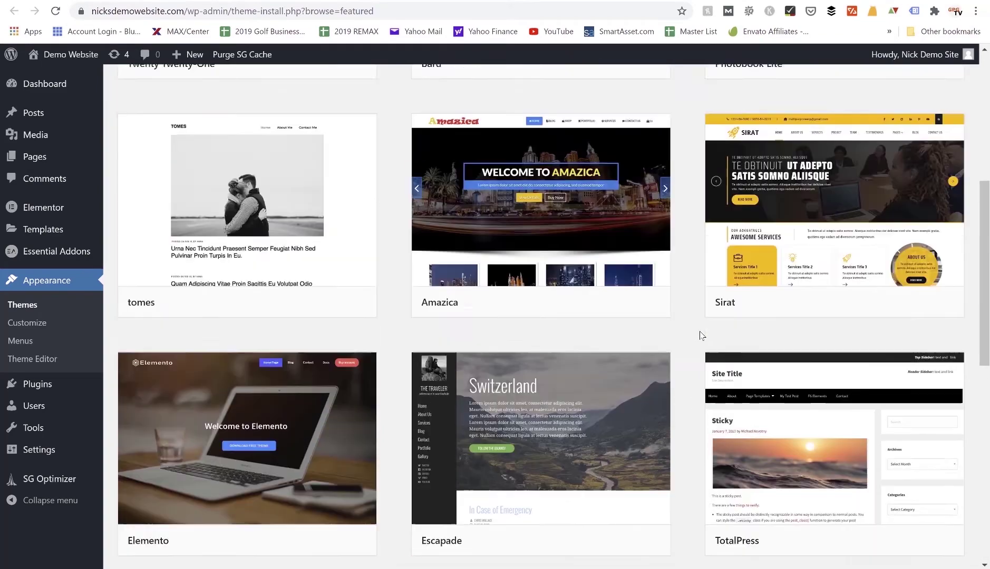
pyautogui.scroll(1, 701, 335)
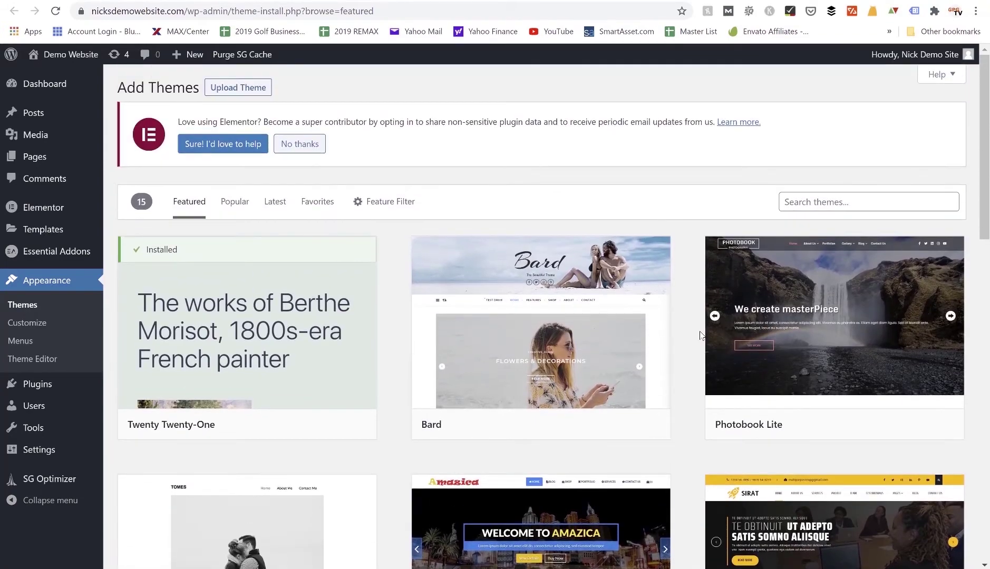
# Show the popular themes, search the theme directory for "real estate" and look through the matching designs
pyautogui.click(236, 205)
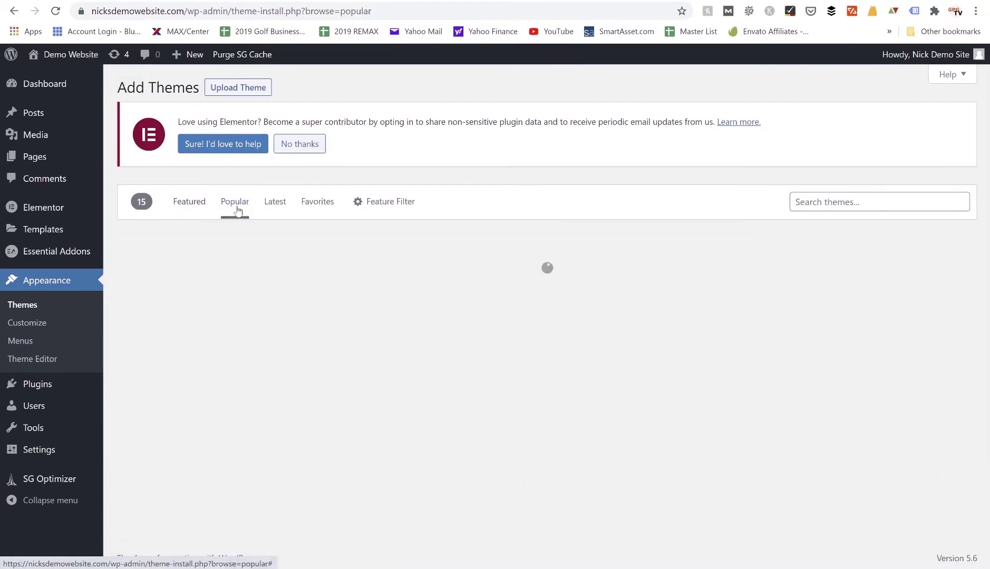
pyautogui.click(841, 206)
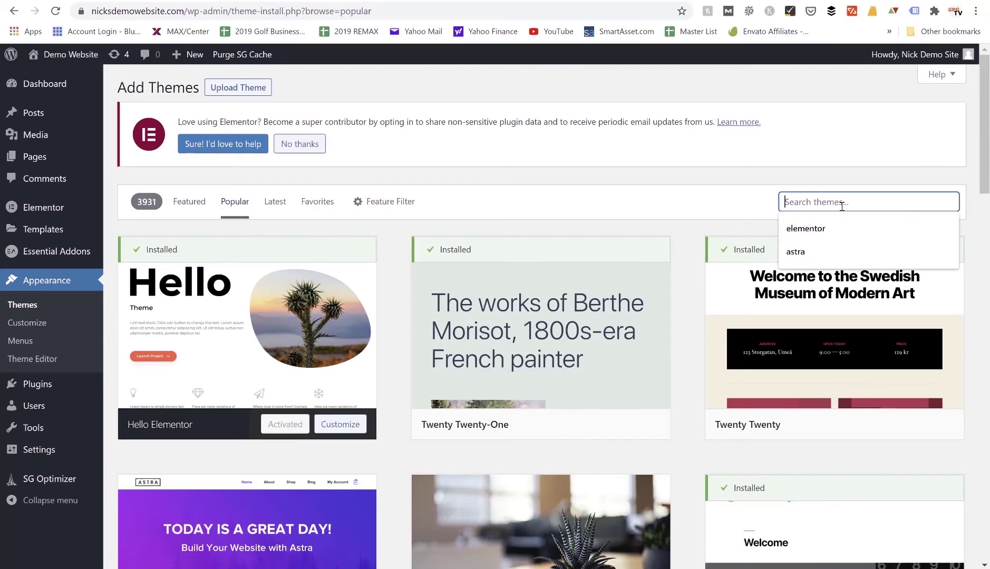
pyautogui.write('realestate')
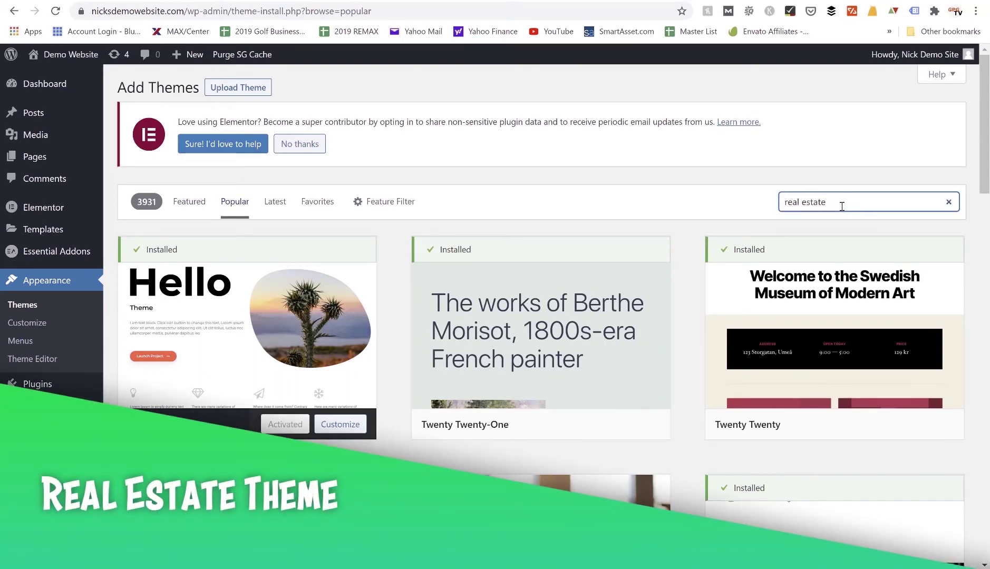
pyautogui.scroll(-1, 667, 248)
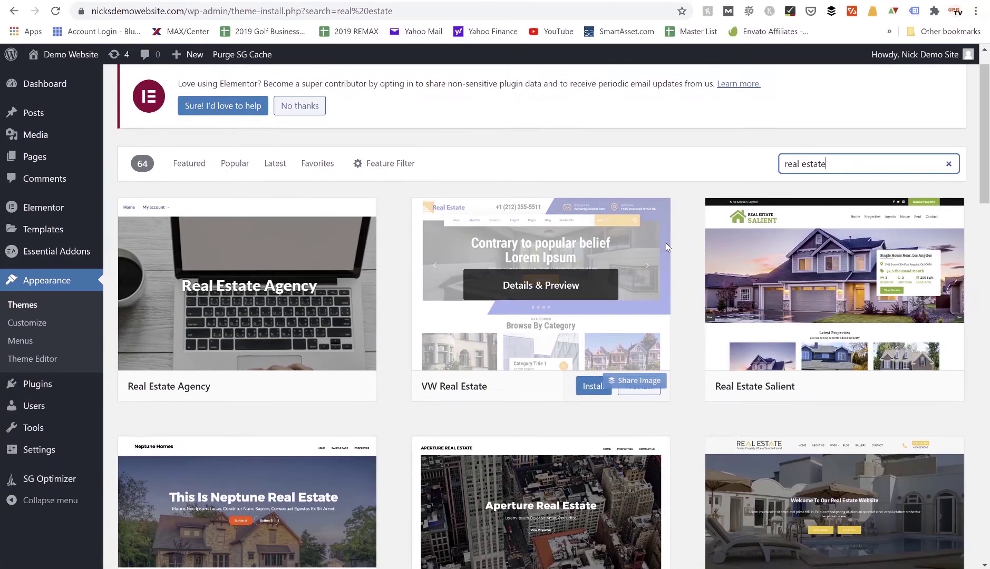
pyautogui.scroll(-1, 668, 248)
pyautogui.scroll(-2, 667, 247)
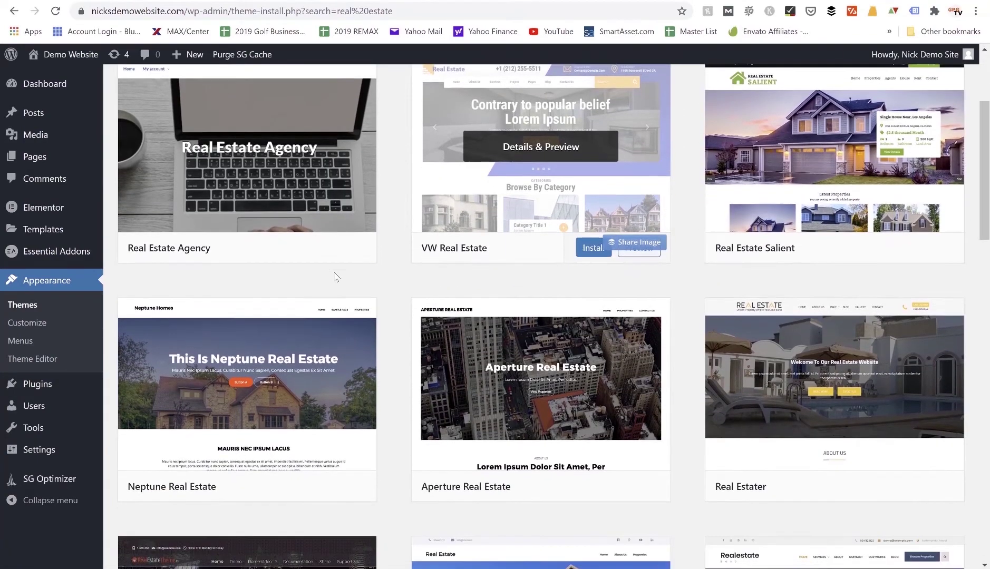
pyautogui.scroll(4, 790, 369)
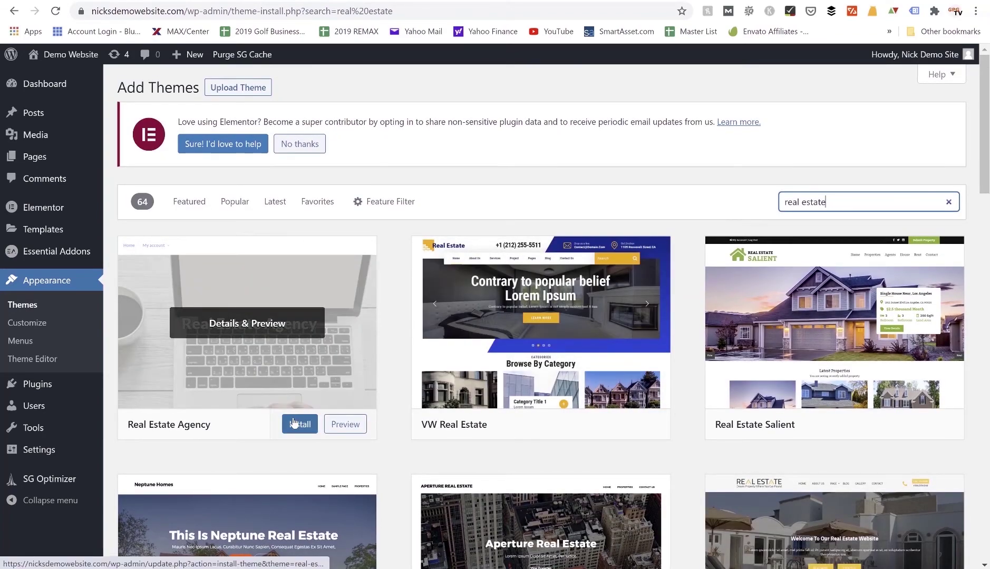
# Return to the installed themes and delete the inactive Twenty Nineteen theme from its details
pyautogui.click(29, 310)
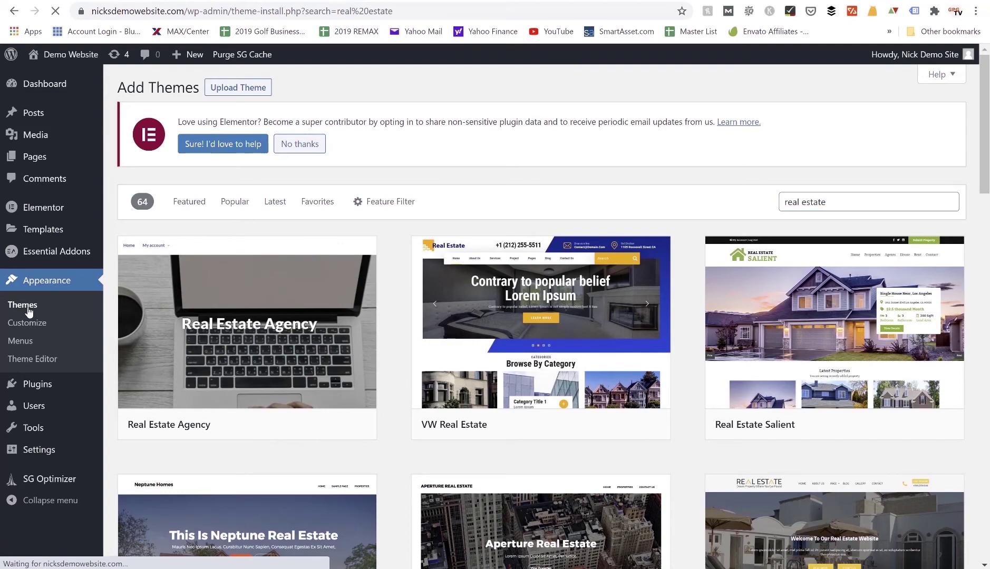
pyautogui.scroll(-5, 316, 354)
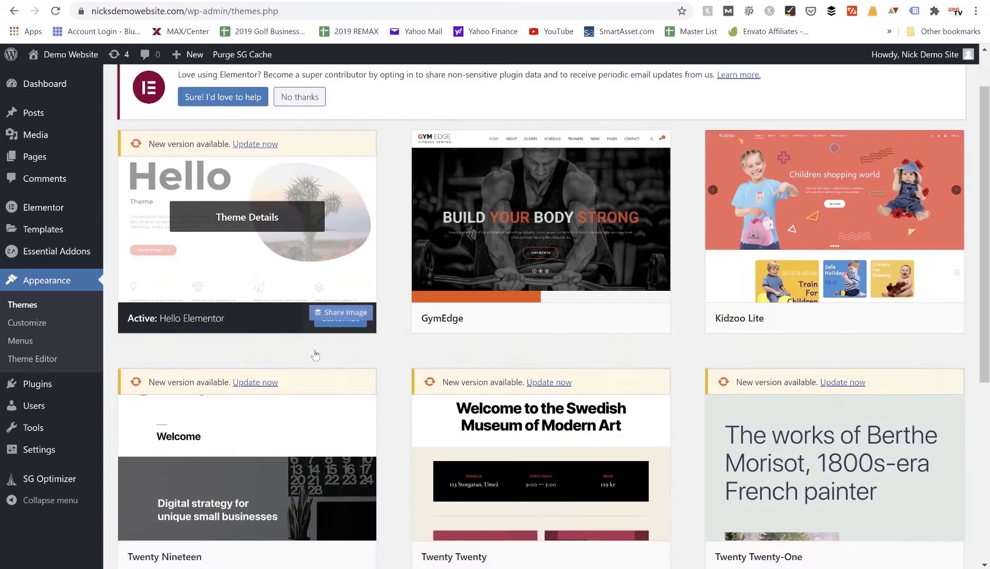
pyautogui.scroll(-2, 315, 354)
pyautogui.scroll(4, 315, 355)
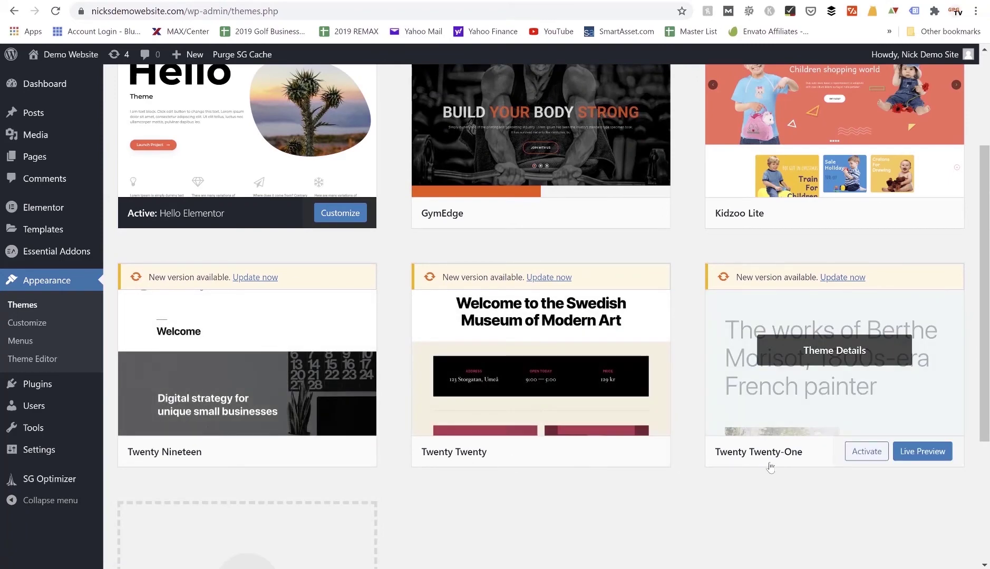
pyautogui.scroll(1, 770, 467)
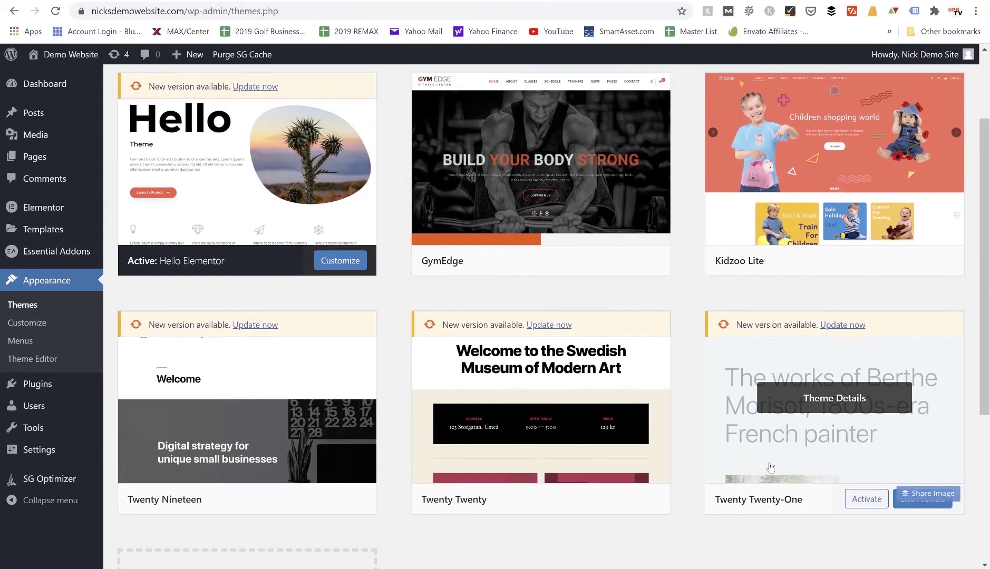
pyautogui.scroll(-2, 770, 467)
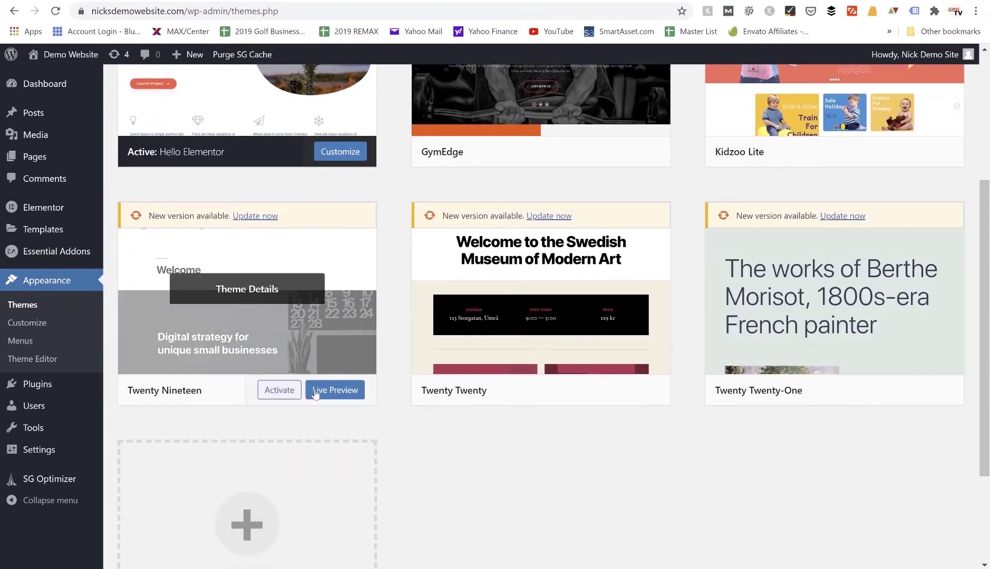
pyautogui.click(285, 287)
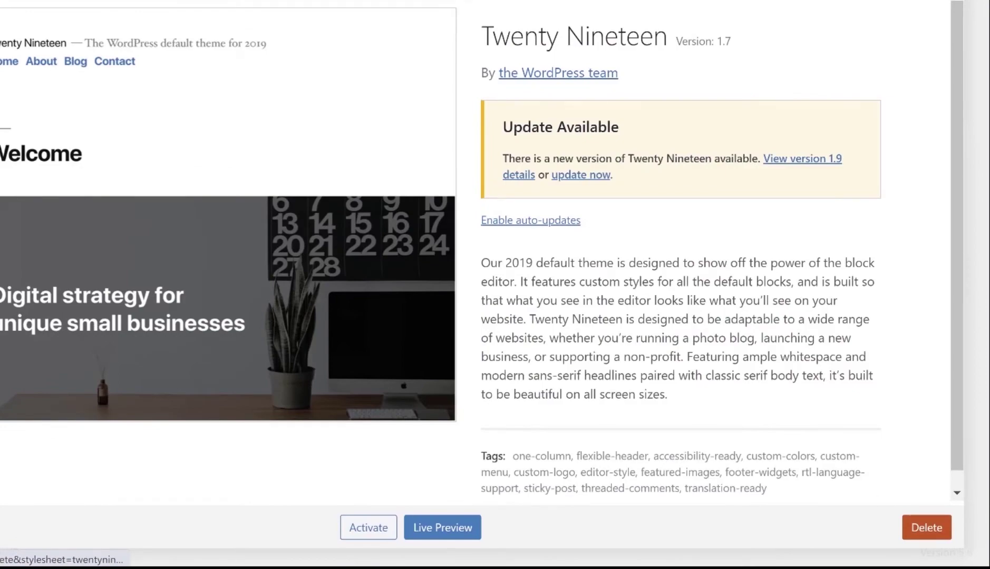
pyautogui.click(926, 528)
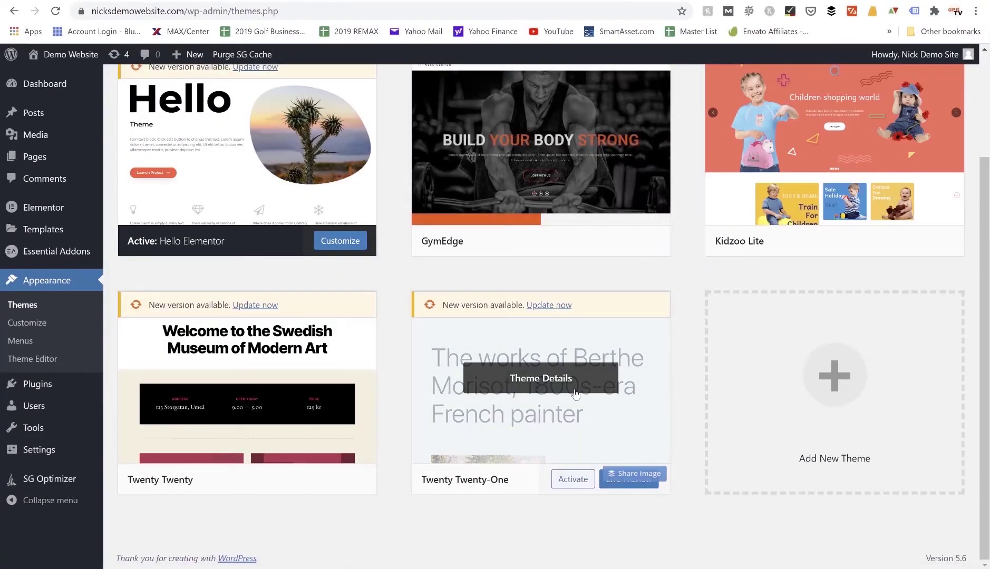
# Delete the inactive Twenty Twenty-One theme from its details and confirm the deletion
pyautogui.click(571, 387)
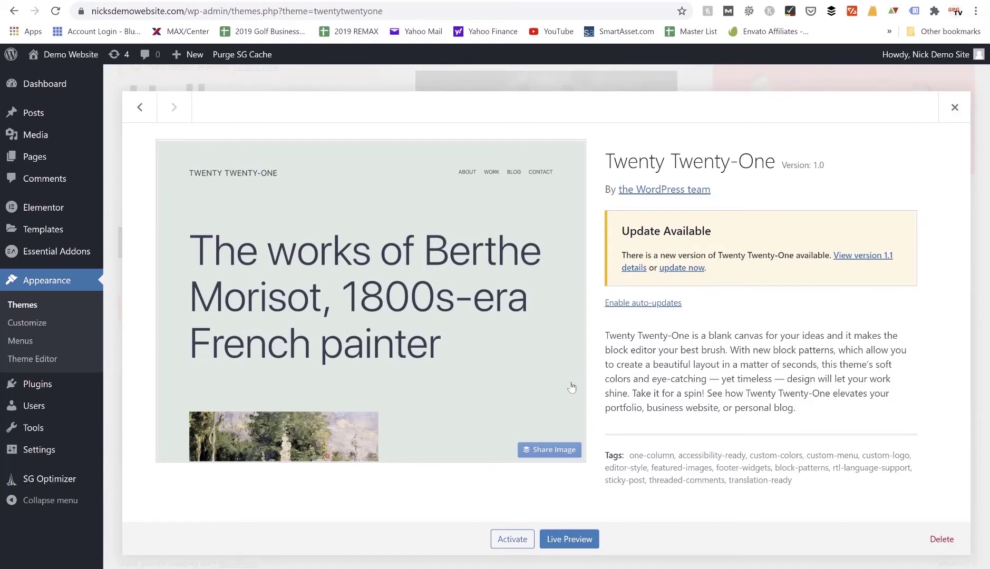
pyautogui.click(941, 539)
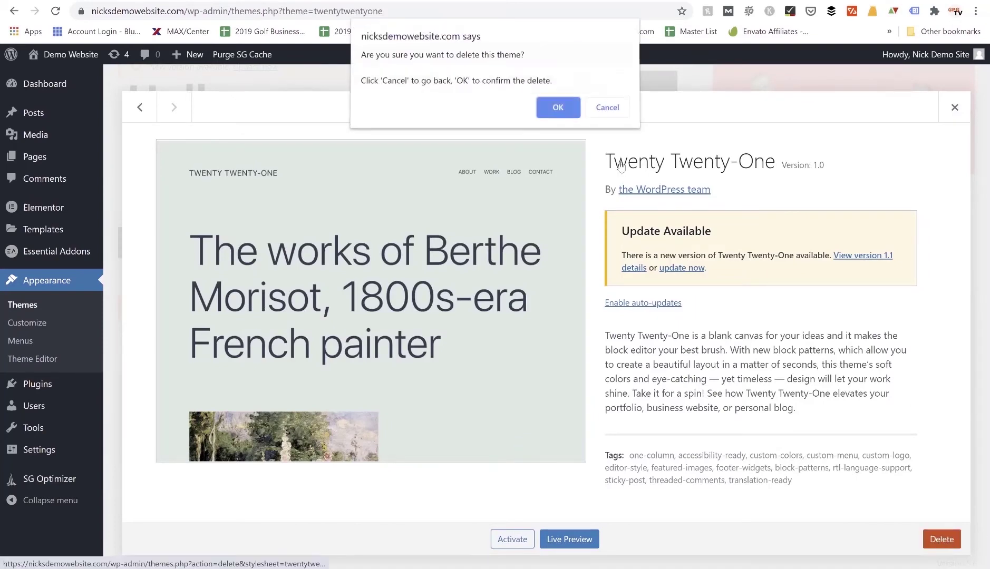
pyautogui.click(541, 108)
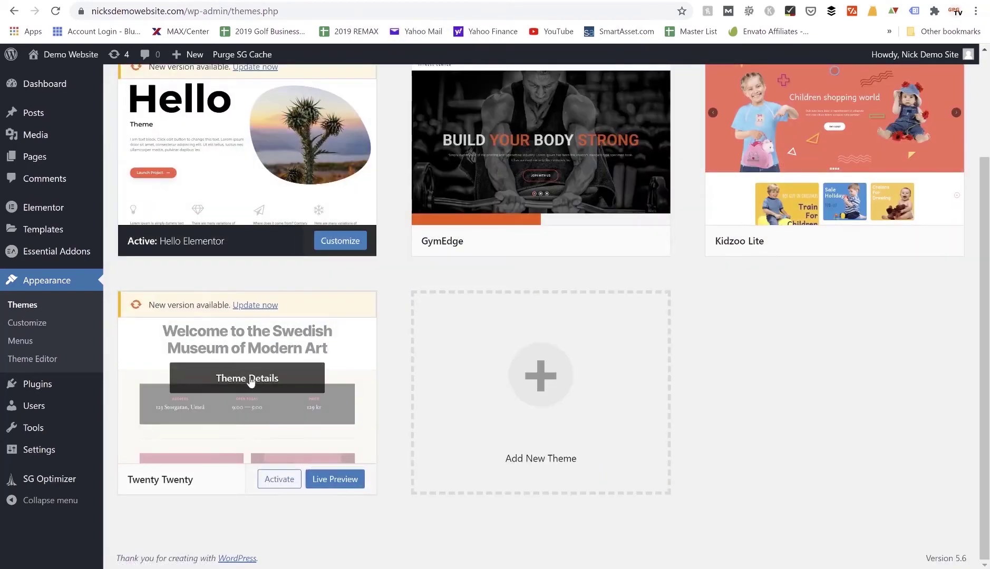
# Delete the inactive Twenty Twenty theme from its details, confirm the deletion and return to the installed themes
pyautogui.click(250, 380)
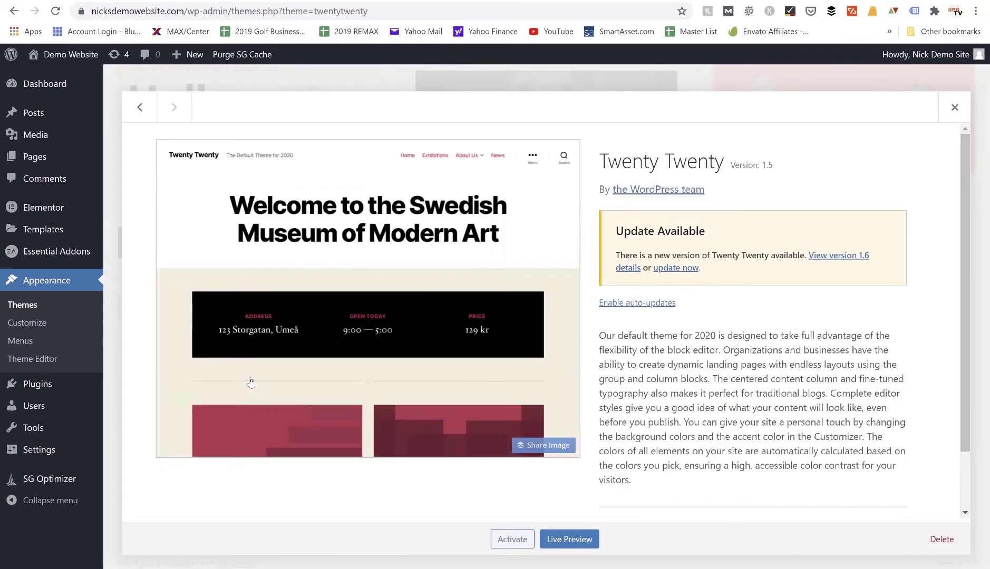
pyautogui.click(942, 540)
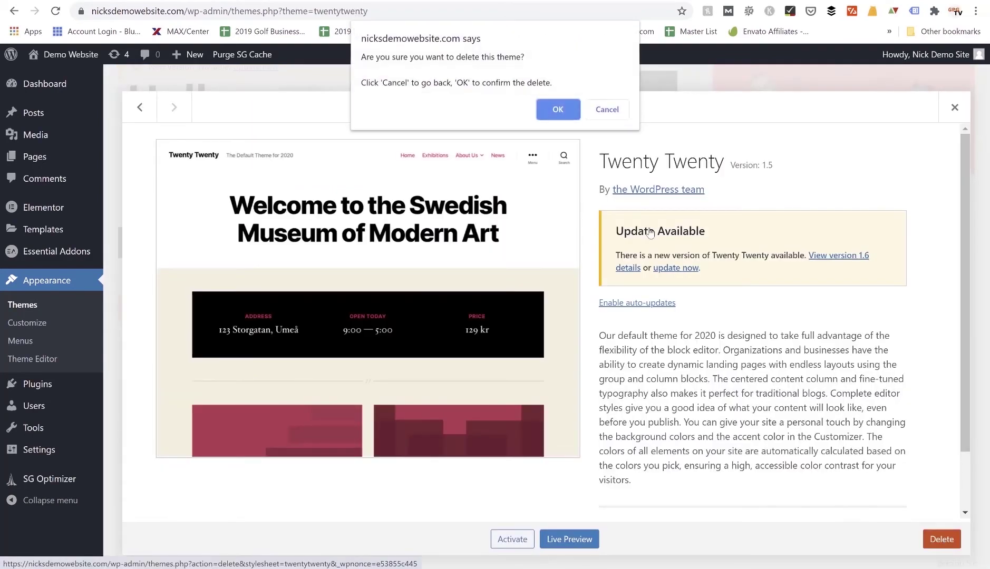
pyautogui.click(560, 108)
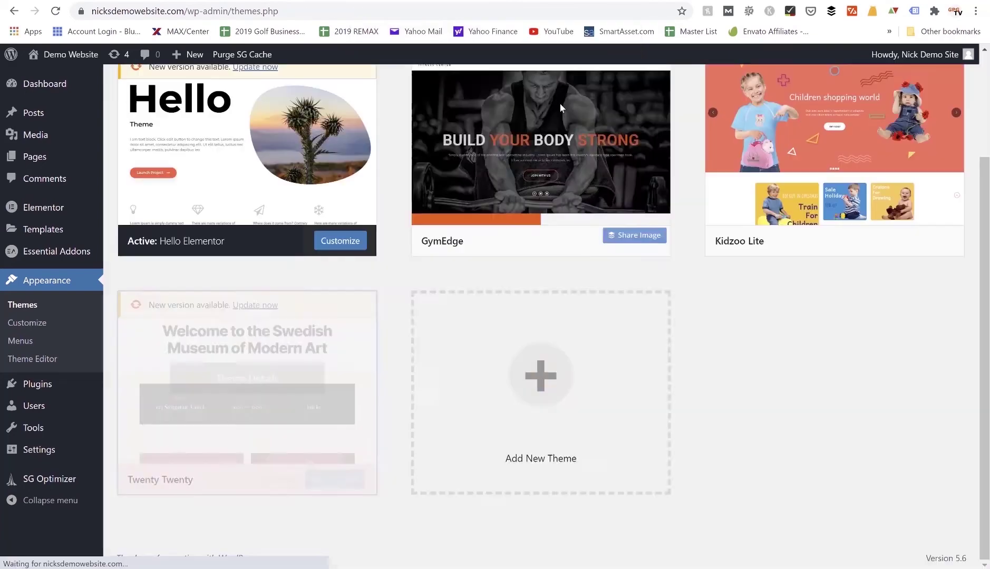
pyautogui.scroll(3, 570, 438)
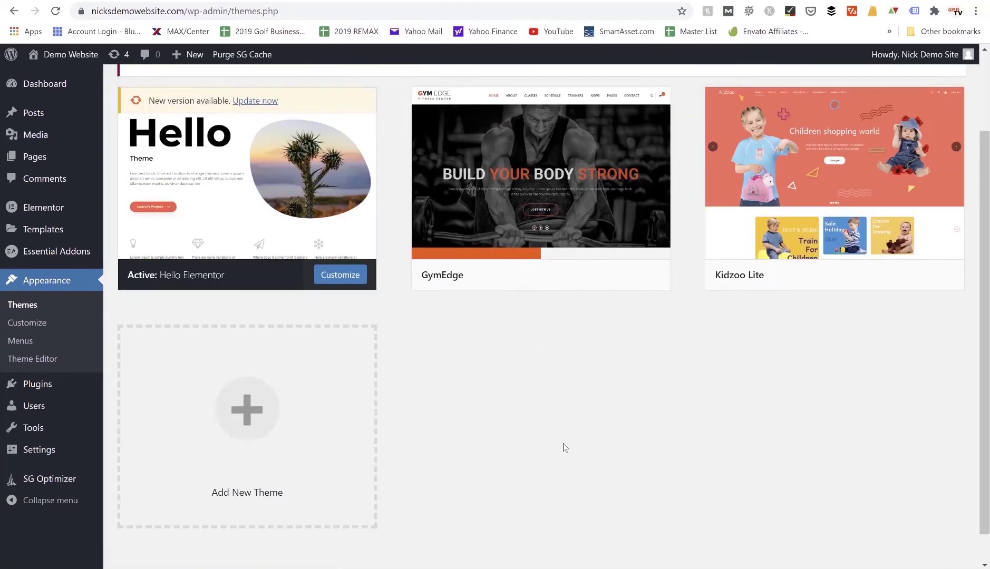
pyautogui.moveTo(190, 320)
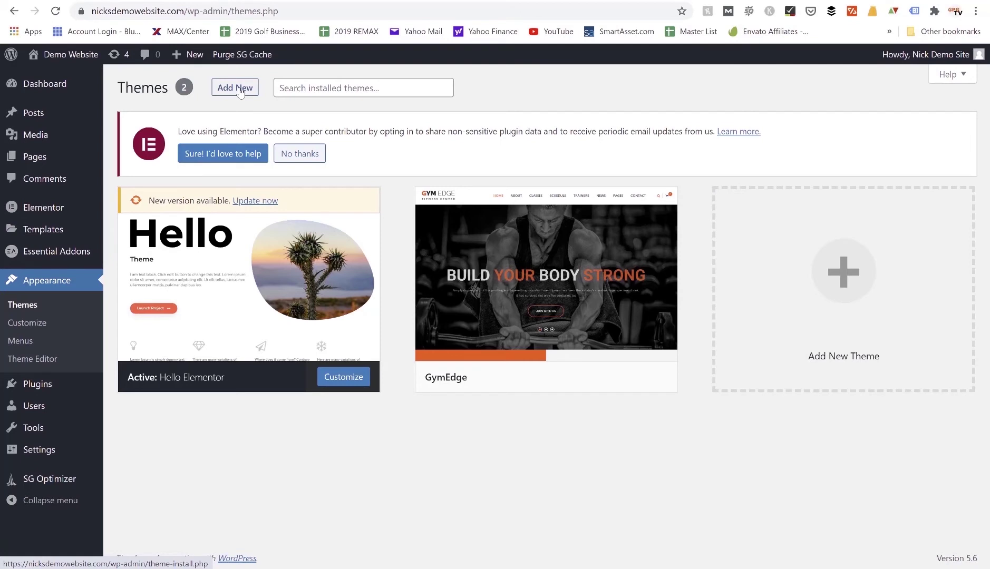
# Activate the GymEdge theme to try the switch, and reactivate the Hello Elementor theme
pyautogui.moveTo(591, 283)
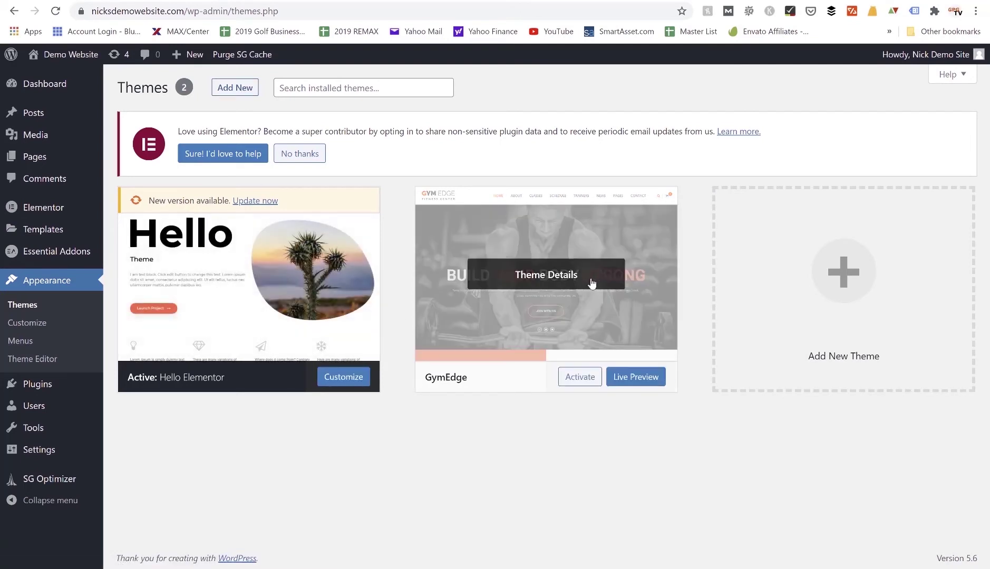
pyautogui.click(580, 377)
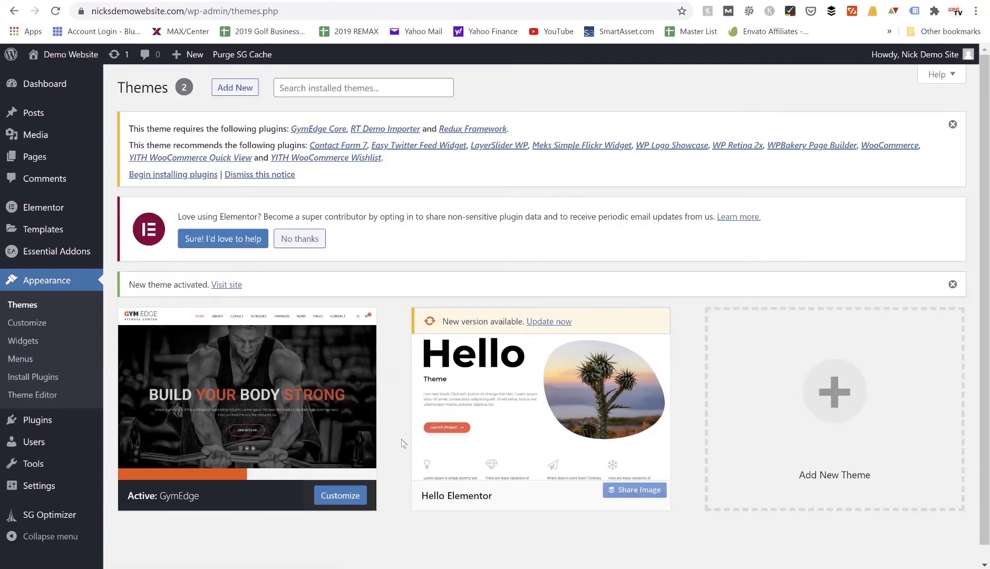
pyautogui.scroll(-1, 402, 442)
pyautogui.moveTo(267, 352)
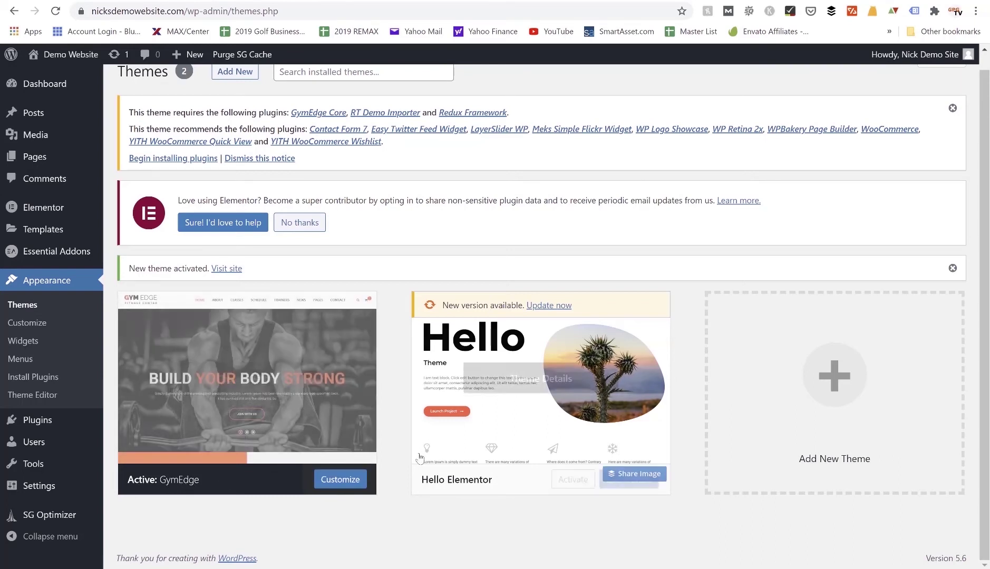
pyautogui.moveTo(538, 442)
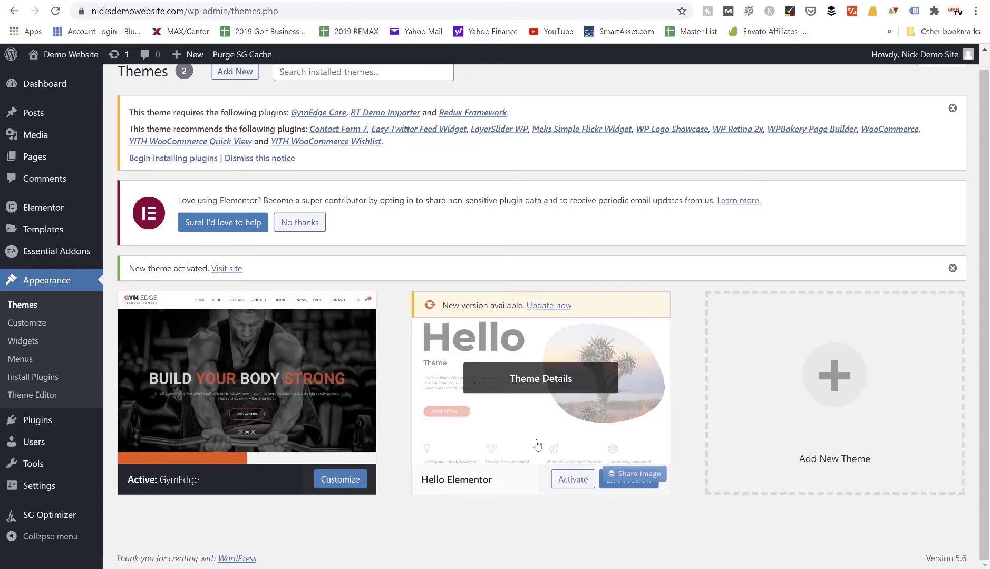
pyautogui.click(572, 480)
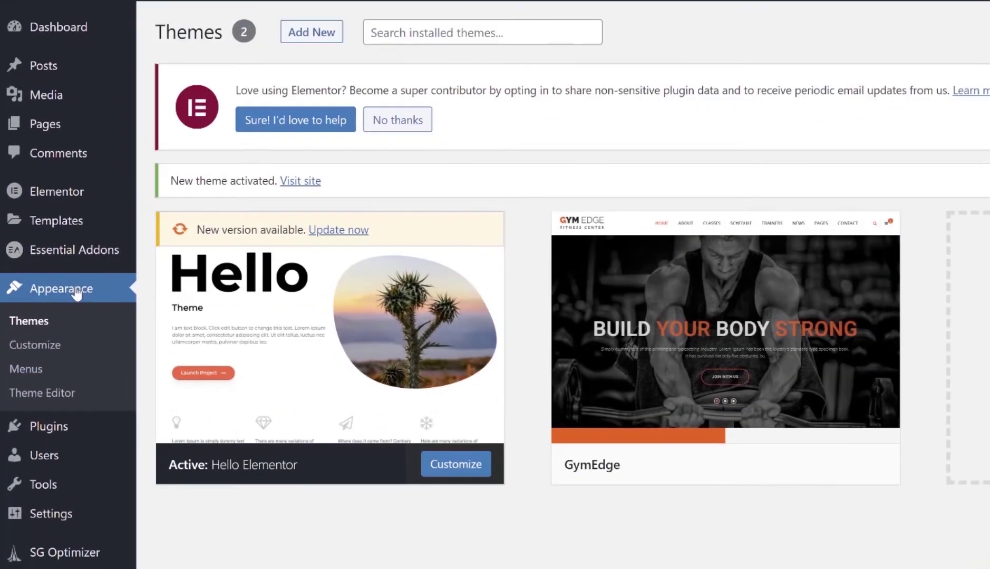
# Open the Appearance menu editor and review the items, sub items and display settings of Menu 1
pyautogui.click(25, 371)
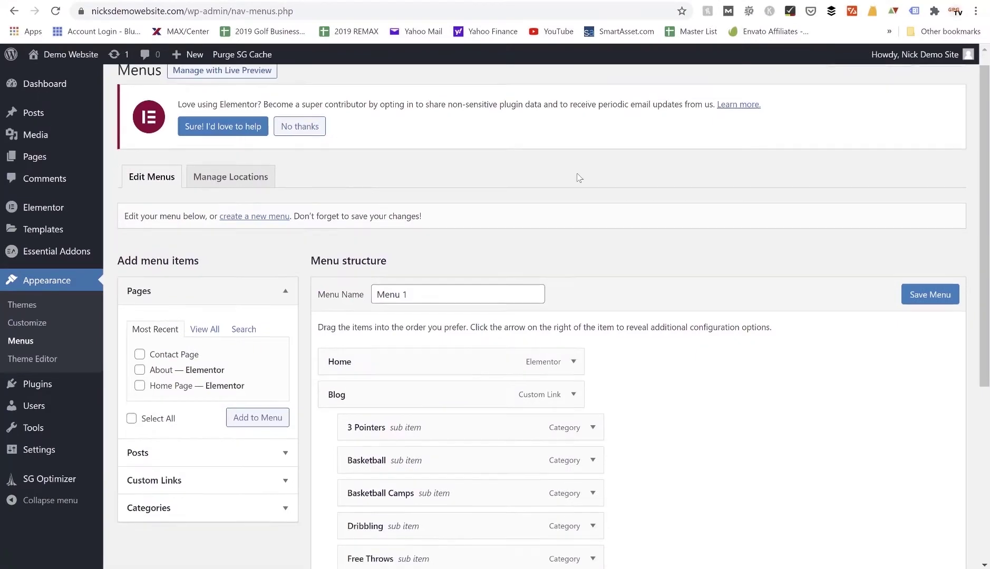
pyautogui.scroll(-4, 578, 177)
pyautogui.scroll(-2, 579, 178)
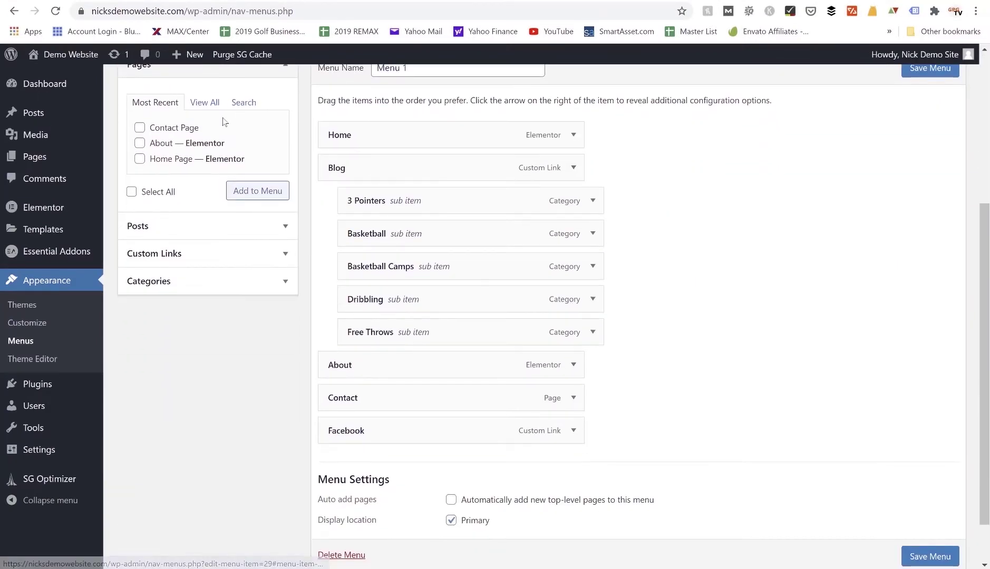
pyautogui.scroll(2, 411, 331)
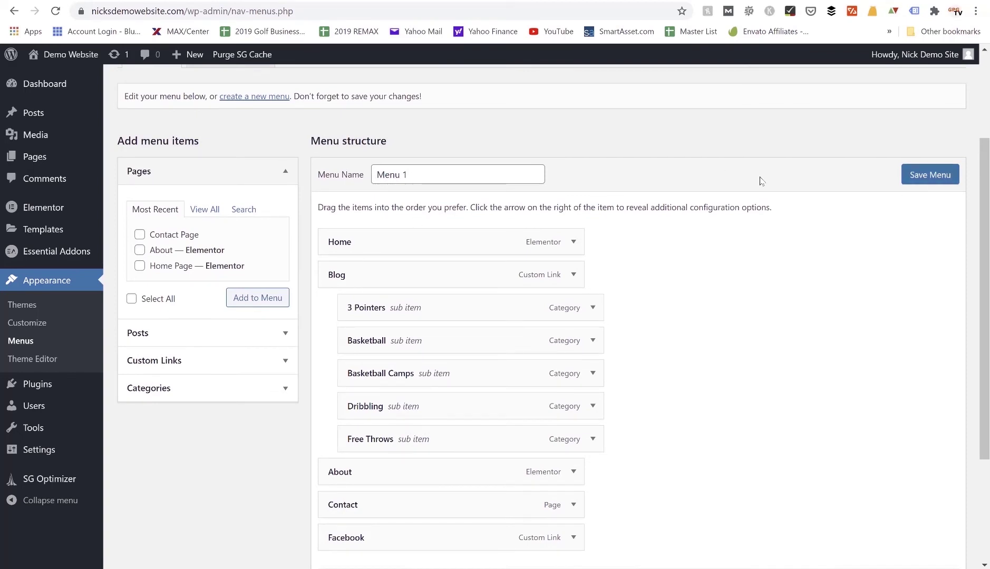
# List all pages available for the menu and look at the navigation menu on golfpracticeguides.com as an example
pyautogui.click(194, 211)
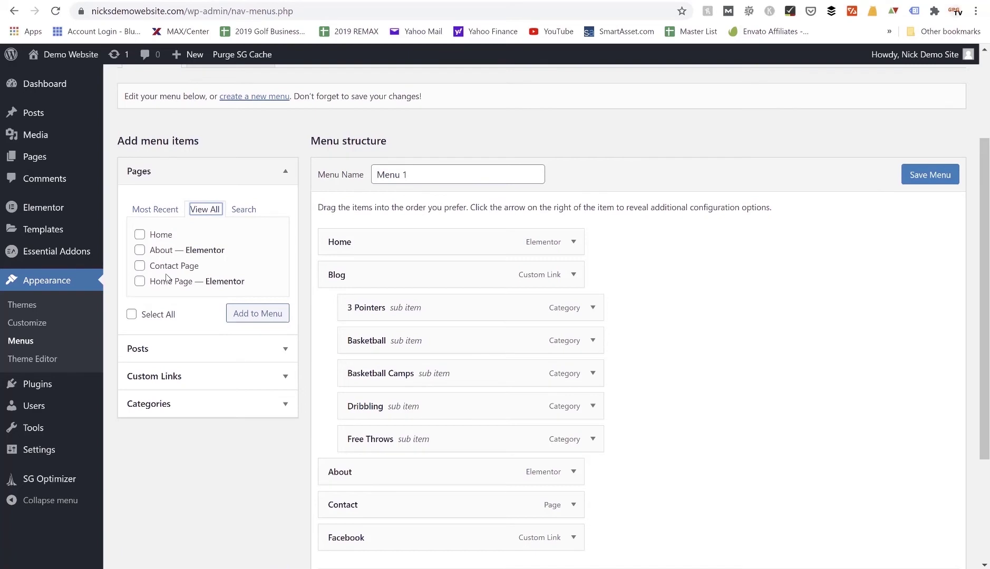
pyautogui.scroll(-1, 165, 211)
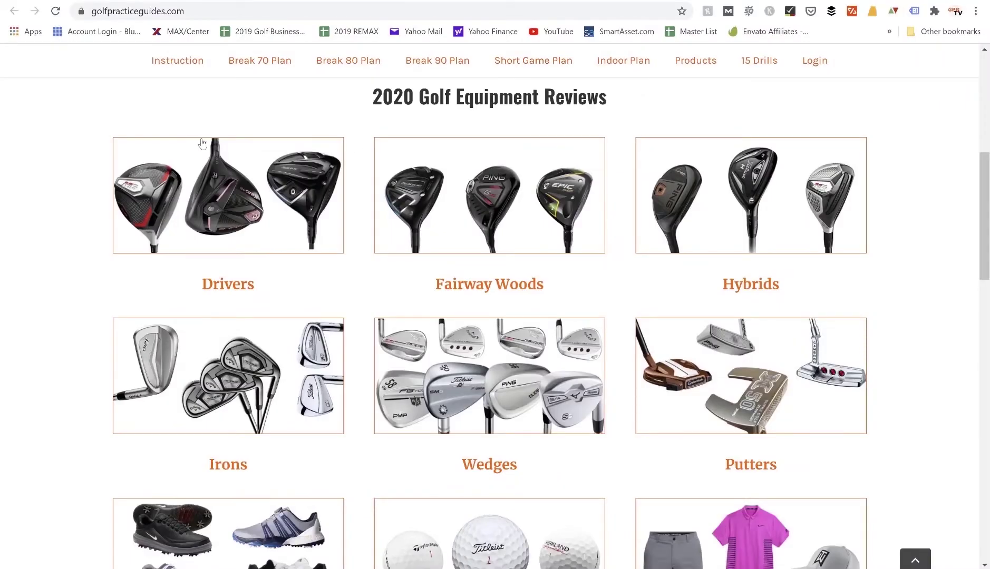
pyautogui.moveTo(176, 72)
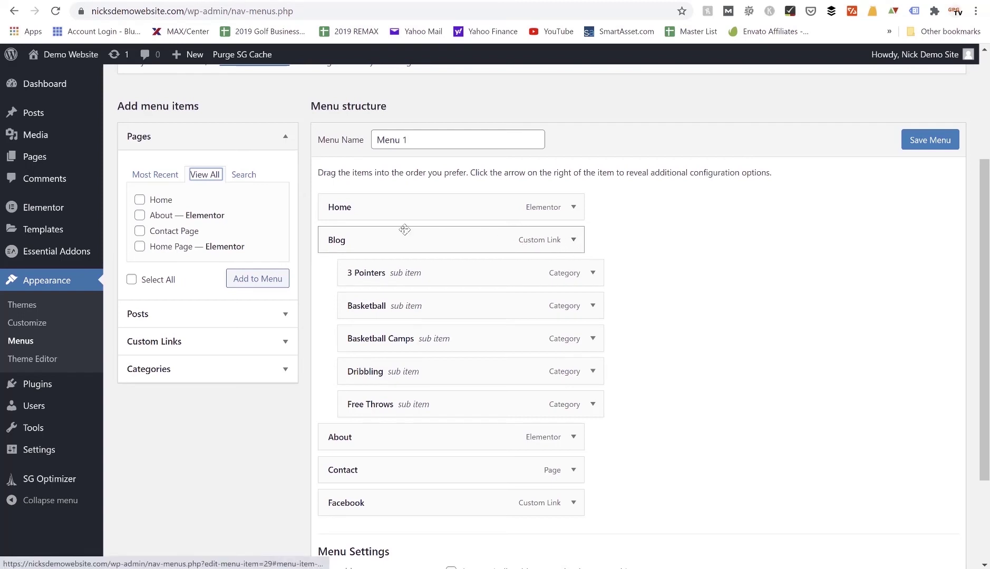
# Enter "Facebook" as the link text of a custom menu link and close the form without adding it
pyautogui.click(287, 342)
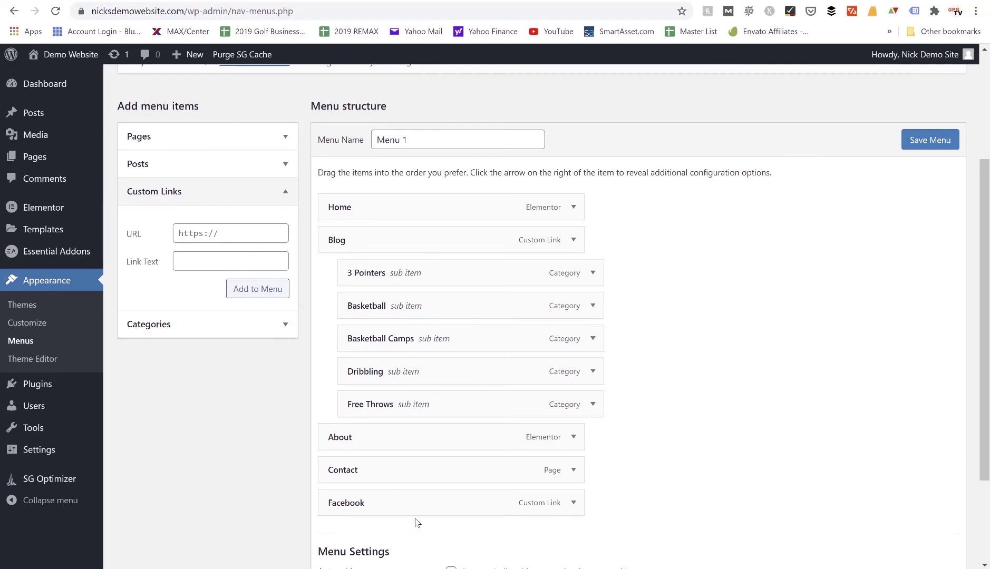
pyautogui.click(209, 240)
pyautogui.click(205, 261)
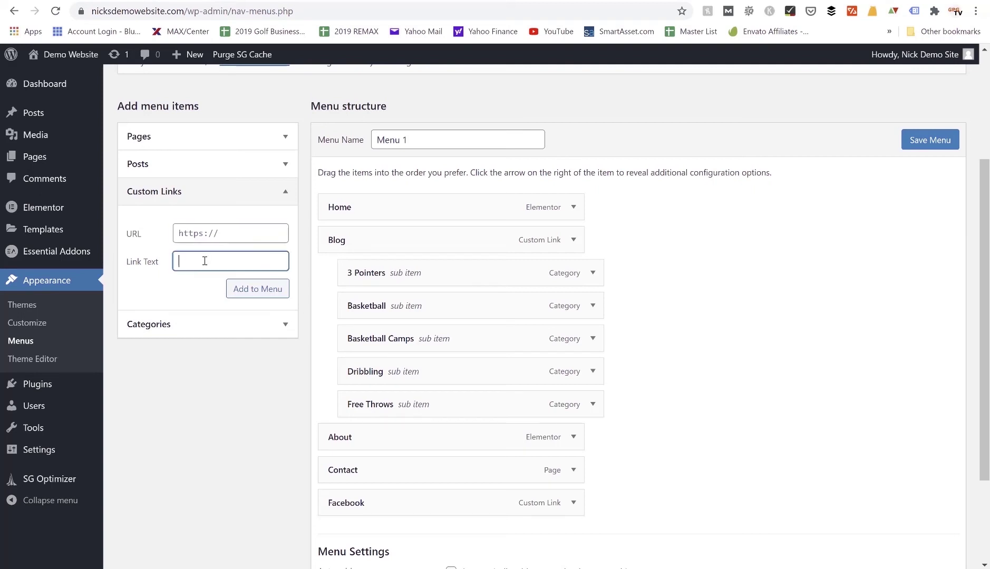
pyautogui.write('Facebook')
pyautogui.click(290, 193)
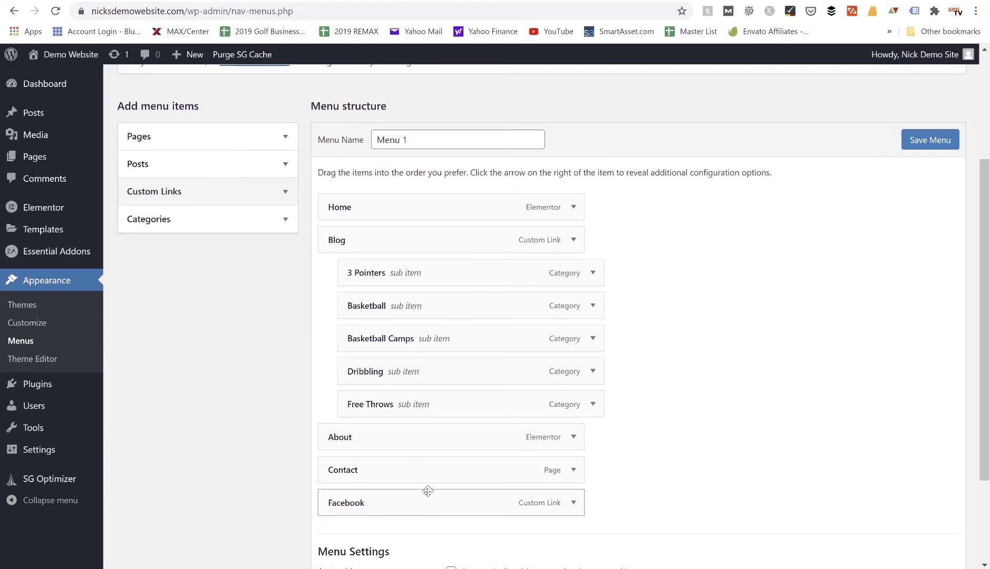
# Keep the Facebook custom link as the last item of Menu 1 and save the menu
pyautogui.moveTo(426, 491)
pyautogui.mouseDown()
pyautogui.moveTo(430, 454)
pyautogui.moveTo(421, 510)
pyautogui.mouseUp()
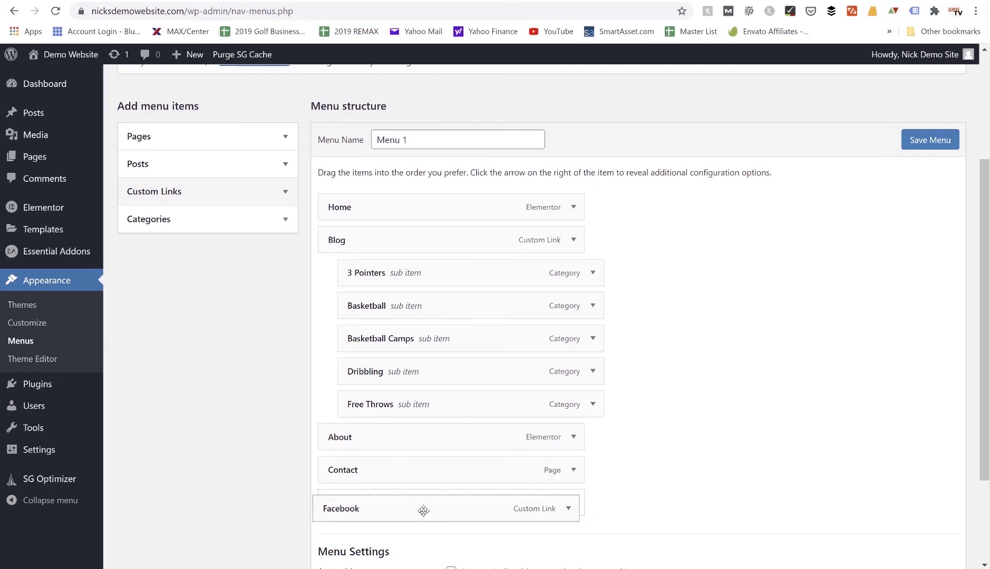
pyautogui.click(943, 145)
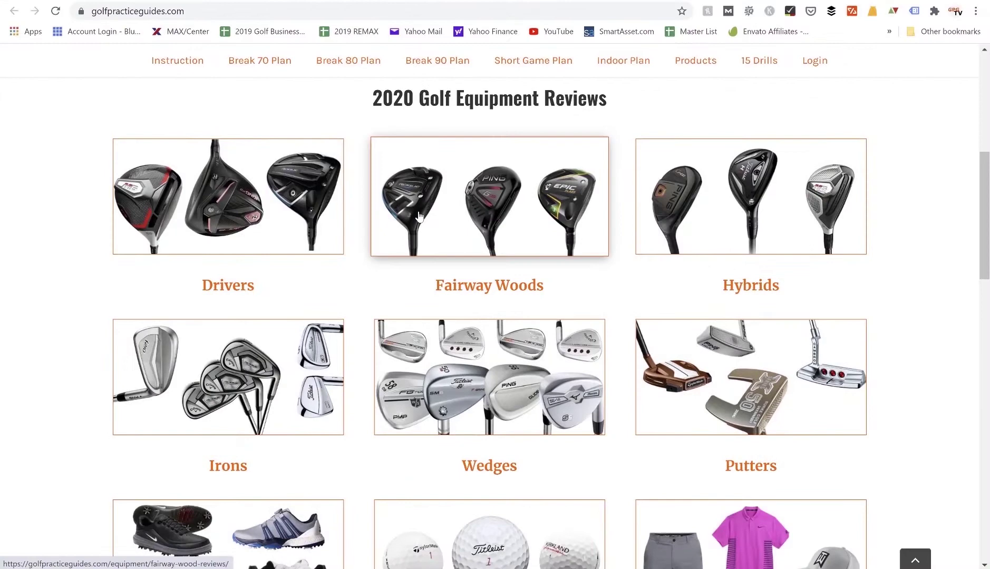
pyautogui.scroll(8, 419, 216)
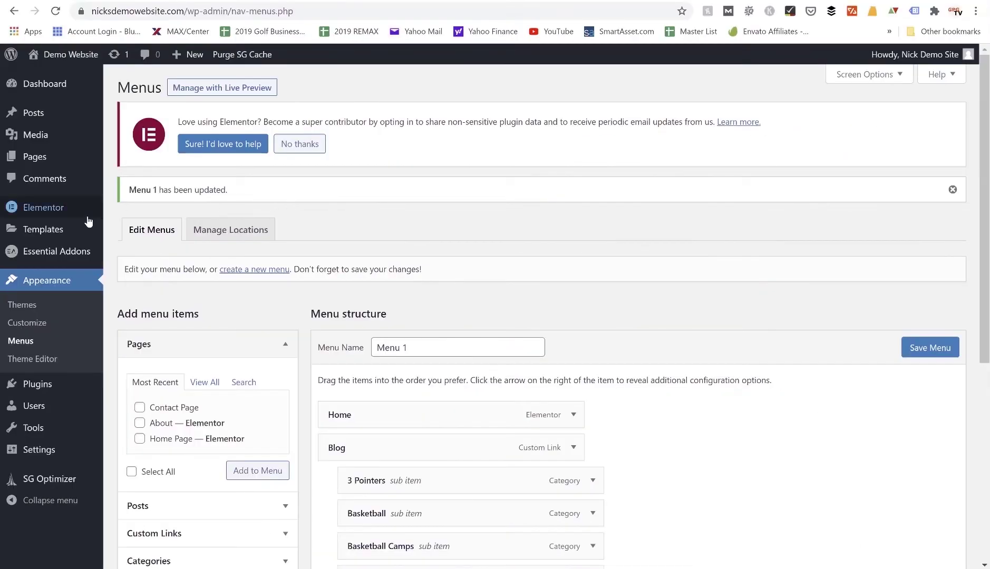
# Open the form for adding a new user and review its fields and the available roles
pyautogui.scroll(-1, 67, 352)
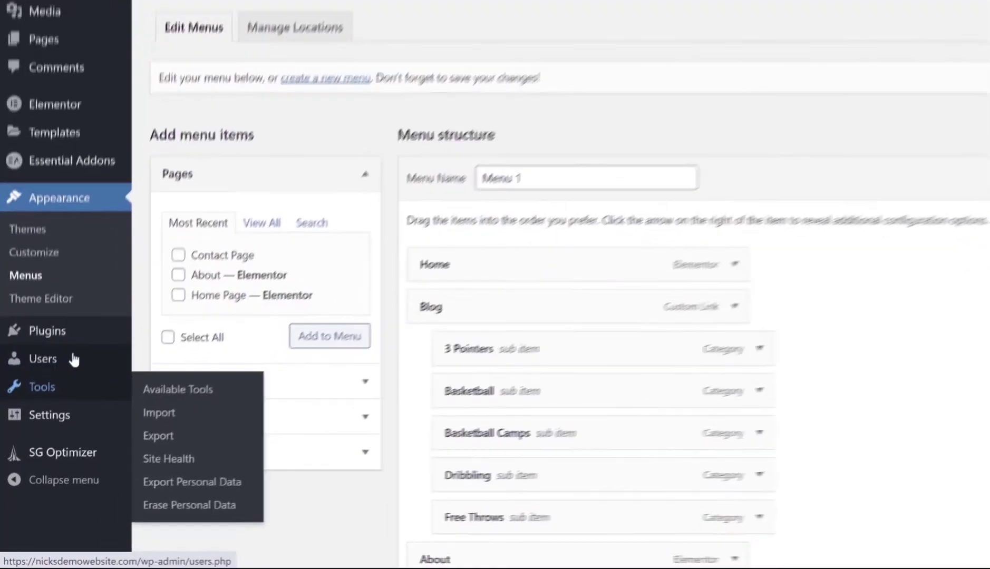
pyautogui.moveTo(55, 402)
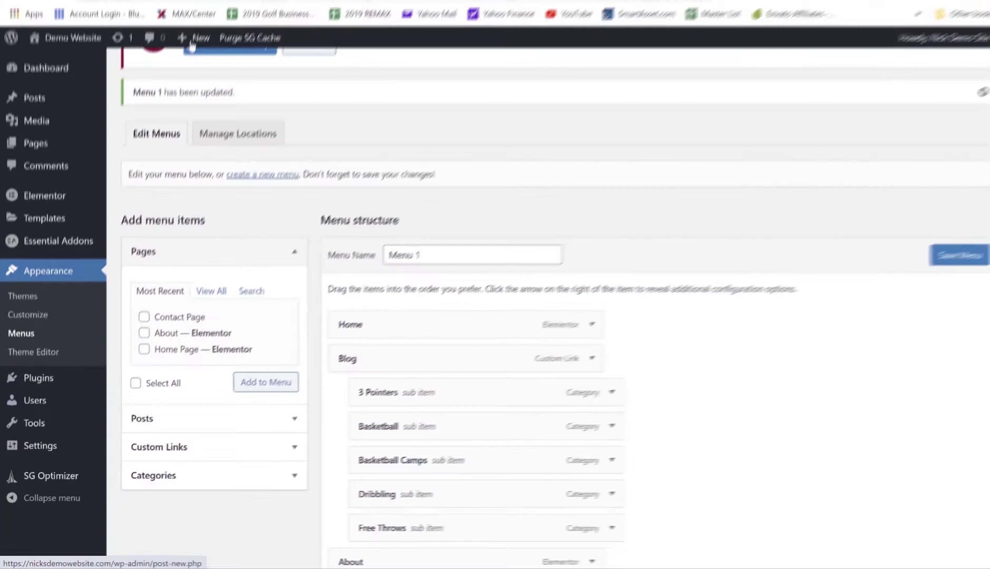
pyautogui.moveTo(189, 56)
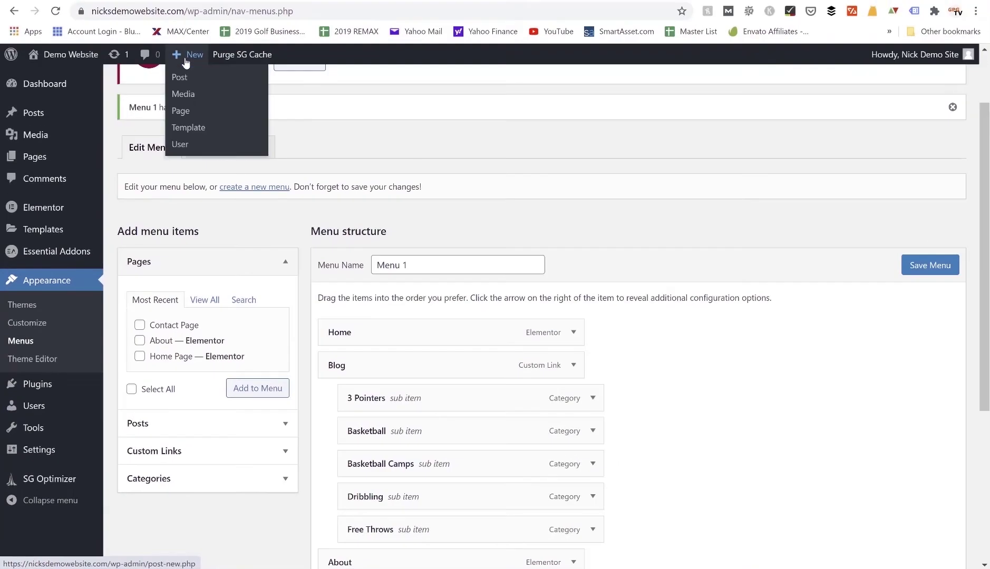
pyautogui.click(180, 146)
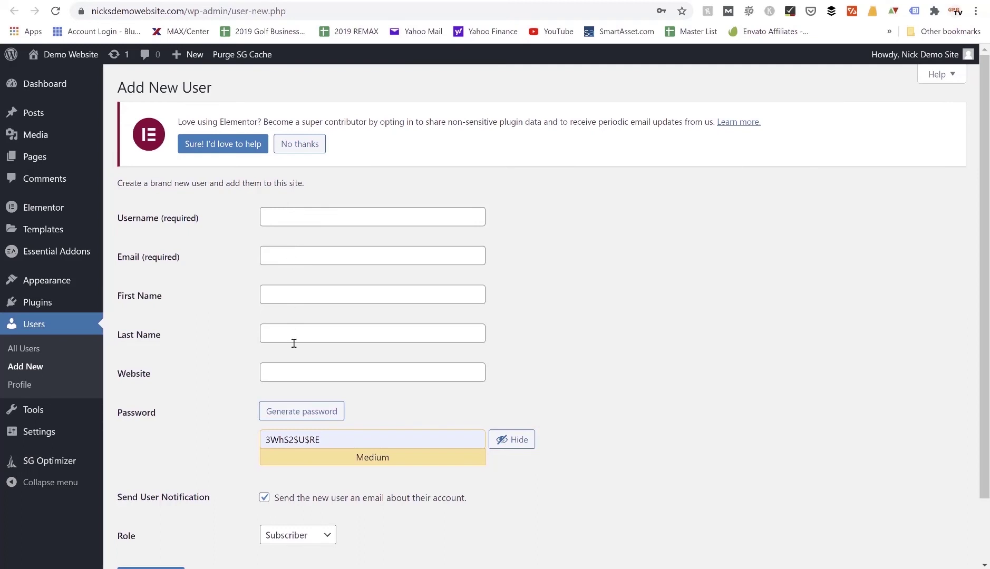
pyautogui.scroll(-3, 297, 366)
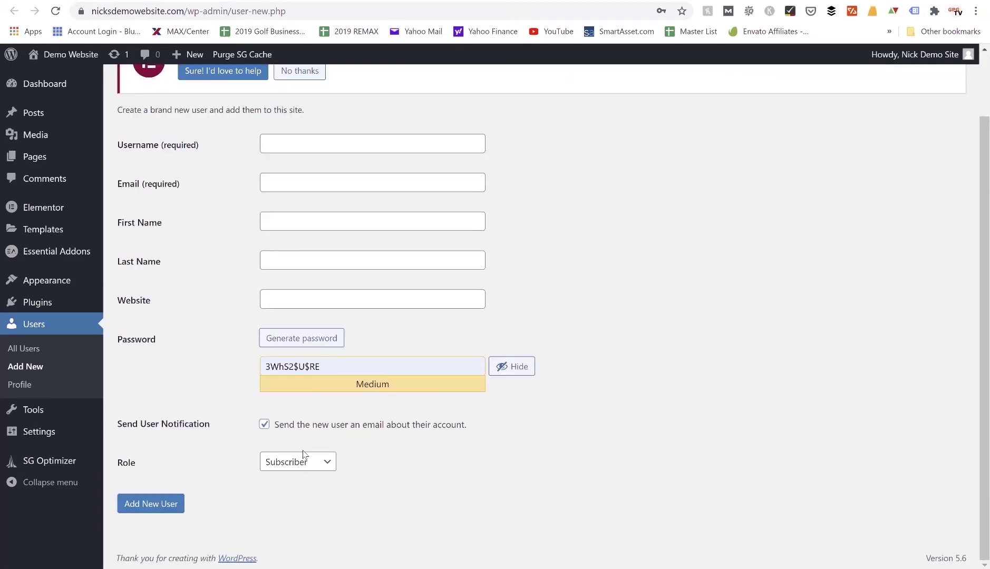
pyautogui.click(295, 462)
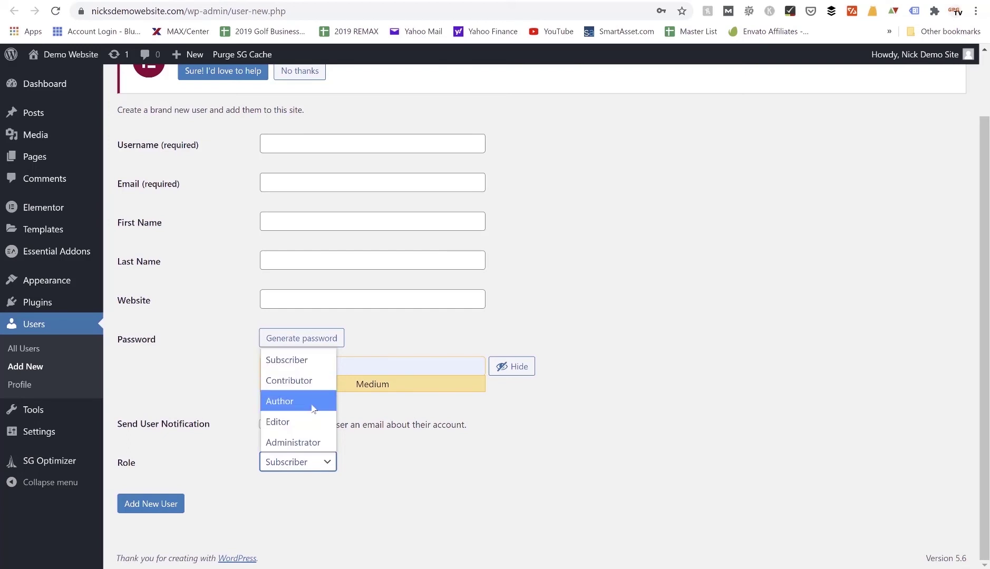
pyautogui.click(393, 340)
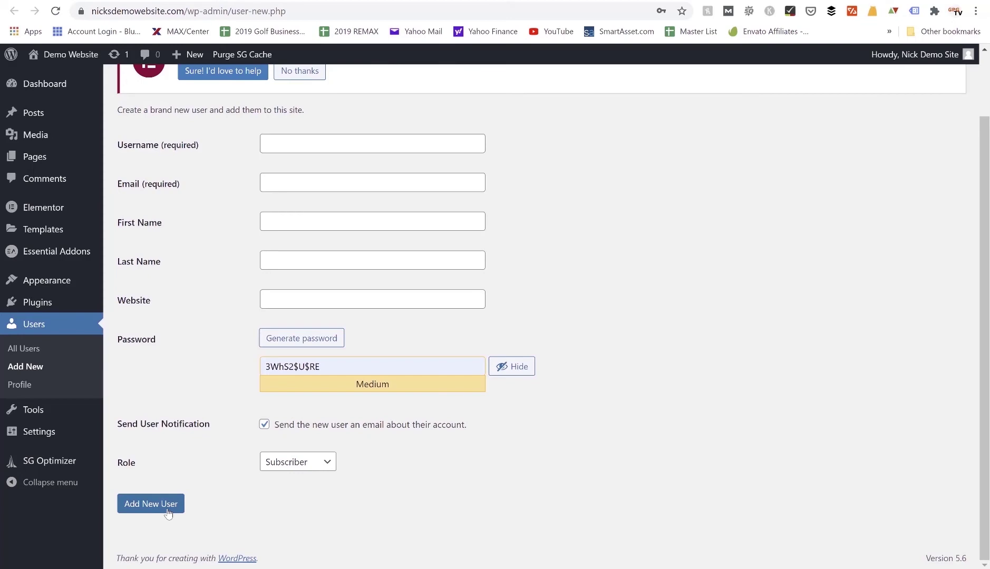
# Set the site's homepage in the Reading Settings to a static page, using "Home Page" as the homepage, and save the changes
pyautogui.moveTo(53, 438)
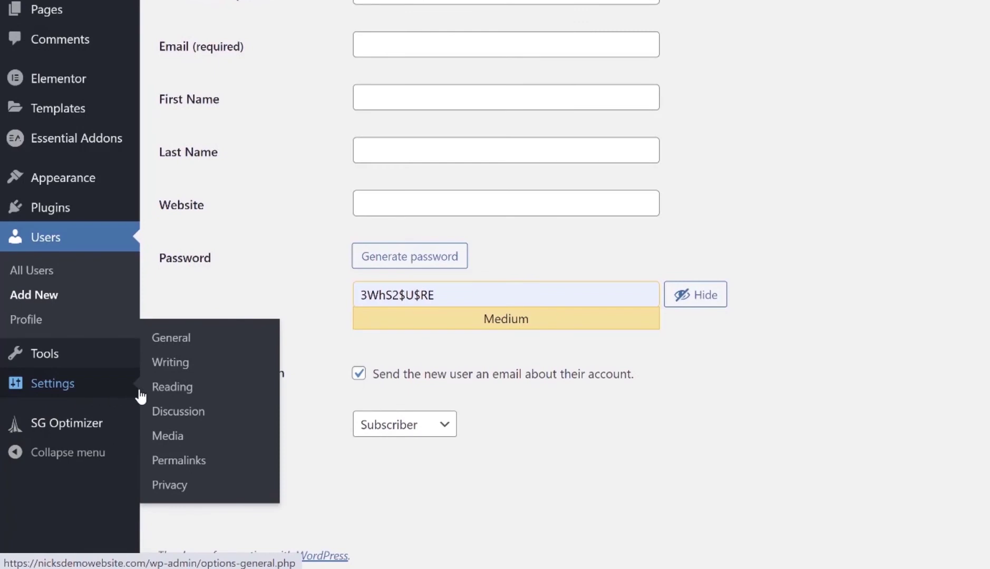
pyautogui.click(168, 388)
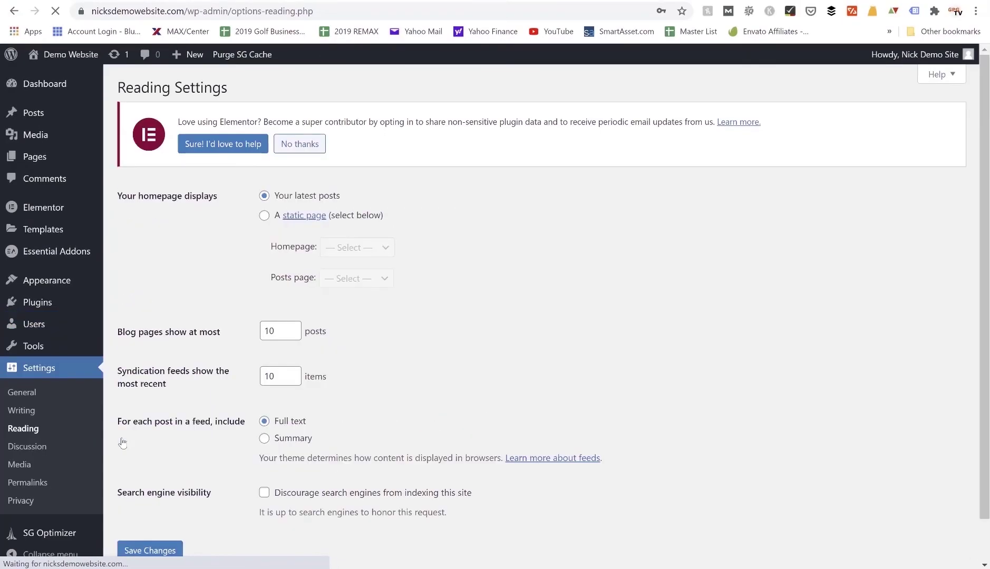
pyautogui.click(264, 218)
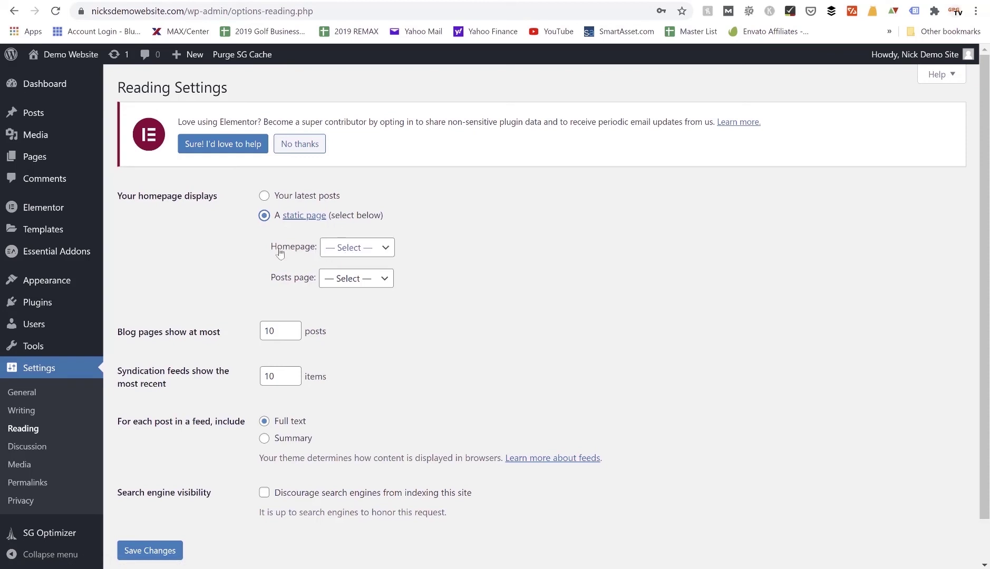
pyautogui.click(342, 249)
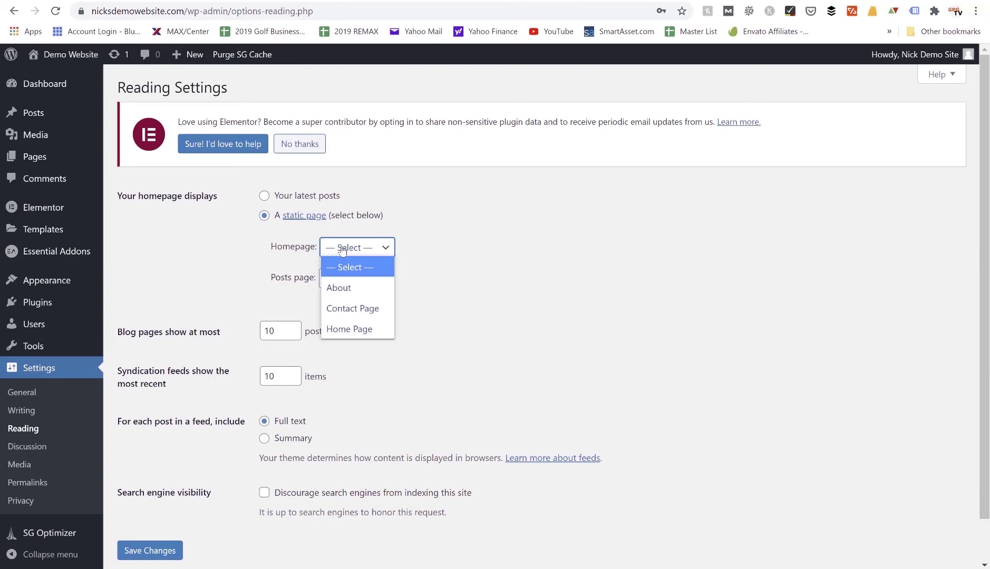
pyautogui.click(348, 331)
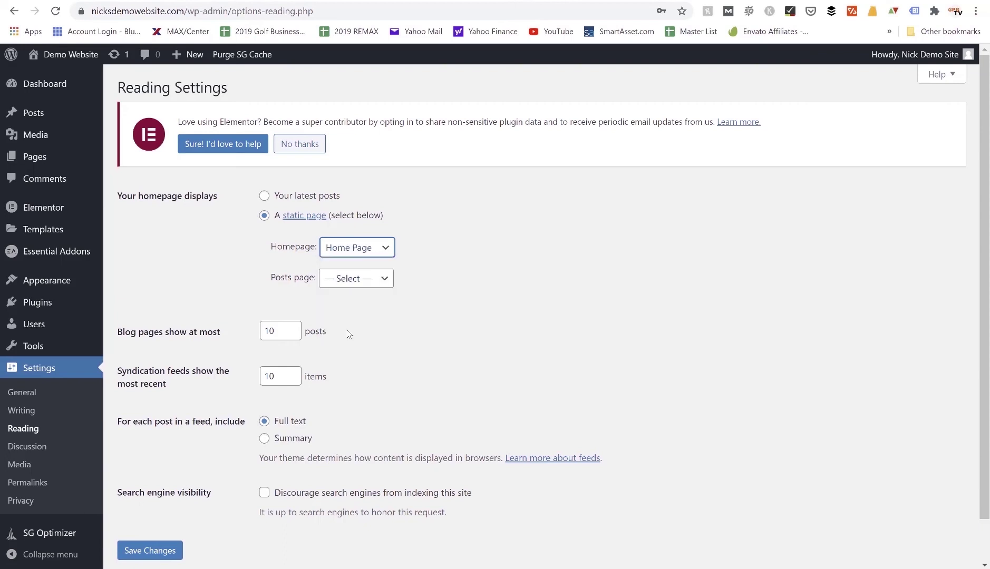
pyautogui.scroll(-1, 287, 249)
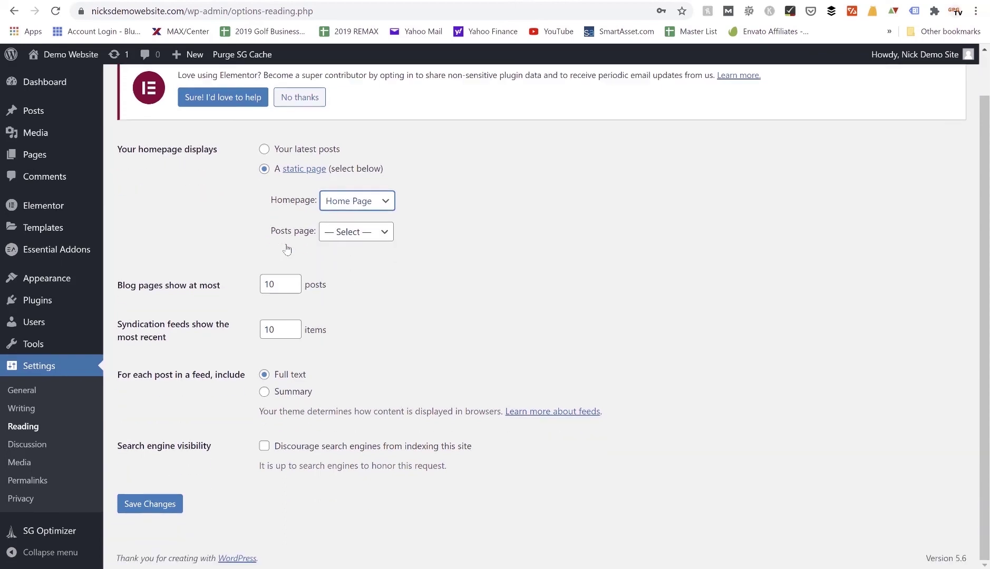
pyautogui.click(165, 507)
pyautogui.click(165, 507)
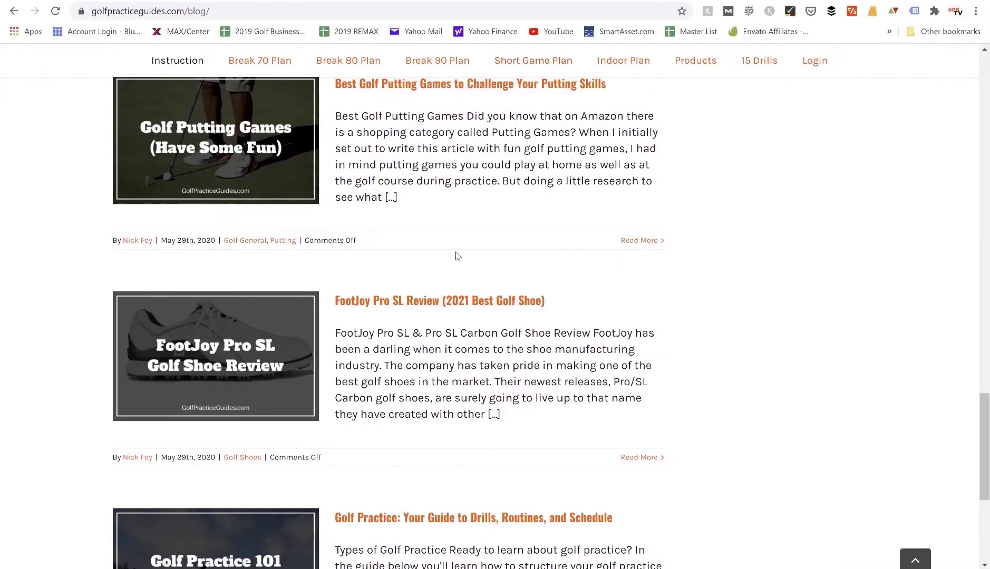
# Look through the article list on the golfpracticeguides.com blog page as an example of a blog page
pyautogui.scroll(10, 457, 255)
pyautogui.scroll(15, 456, 256)
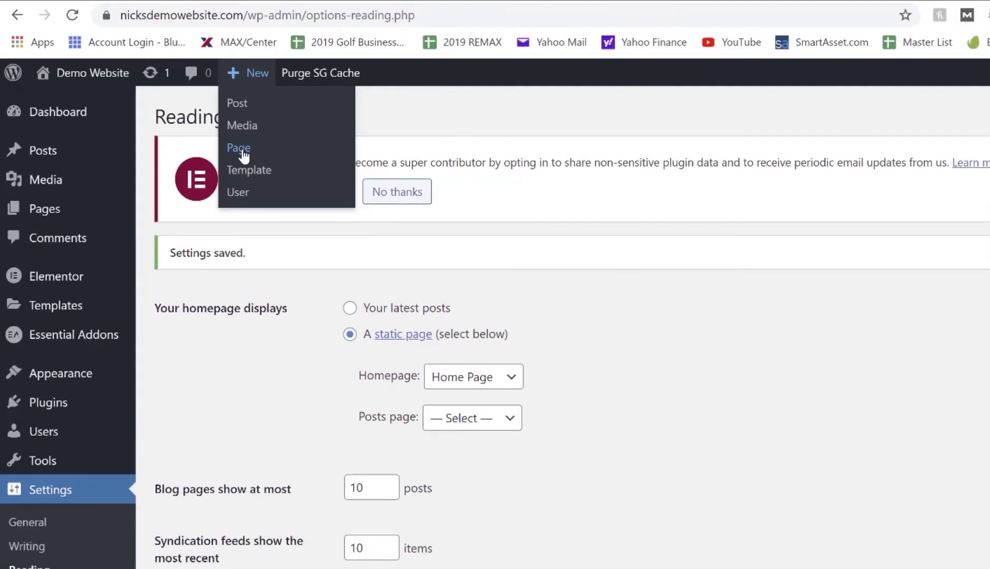
# Create a new page titled "Blog" in a separate browser tab and publish it
pyautogui.rightClick(242, 154)
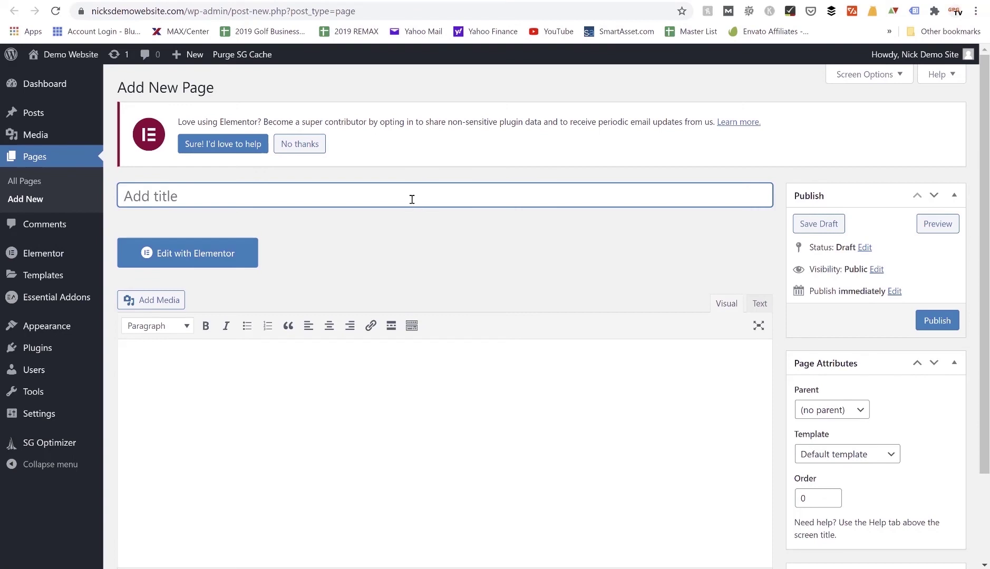
pyautogui.write('Blog')
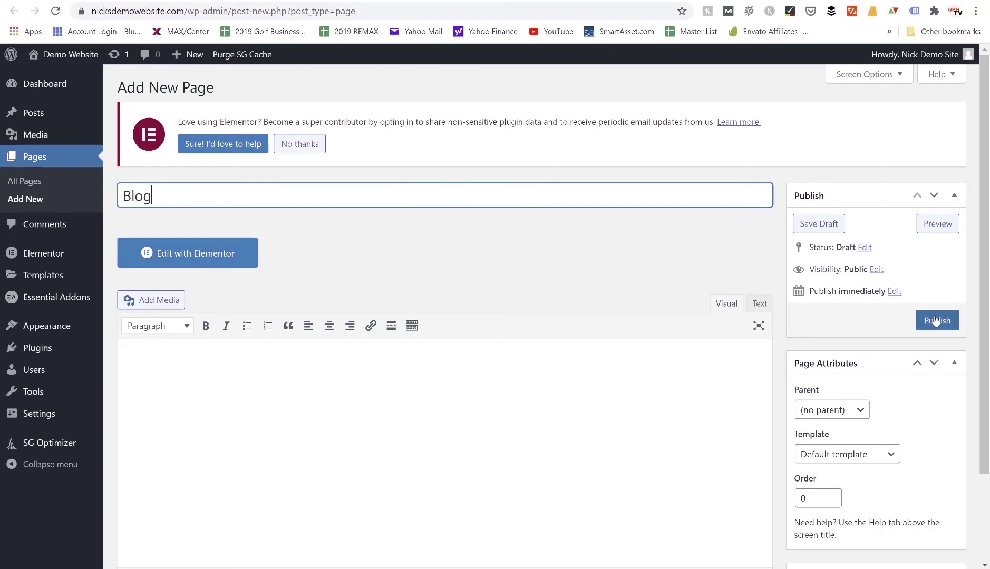
pyautogui.click(935, 321)
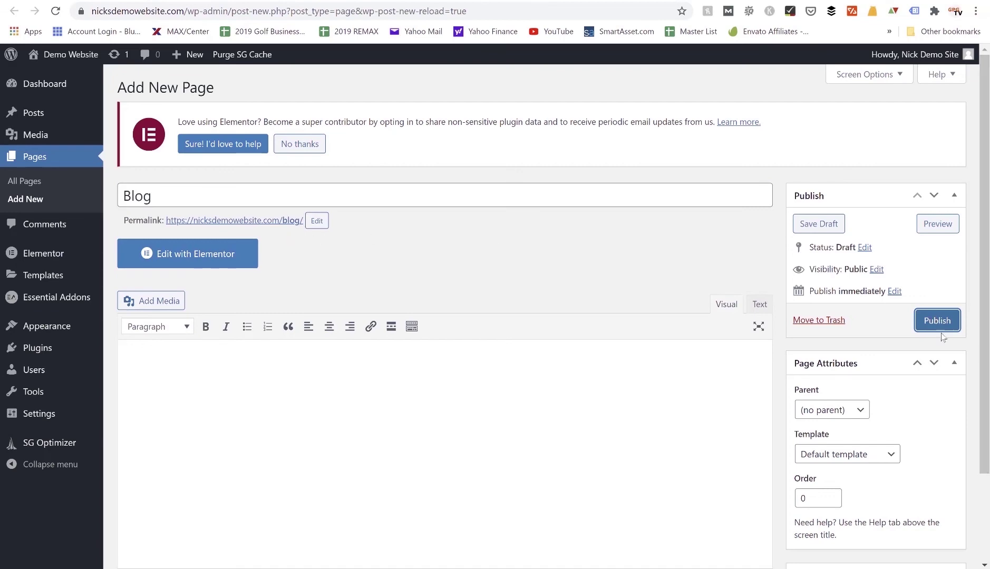
pyautogui.click(933, 322)
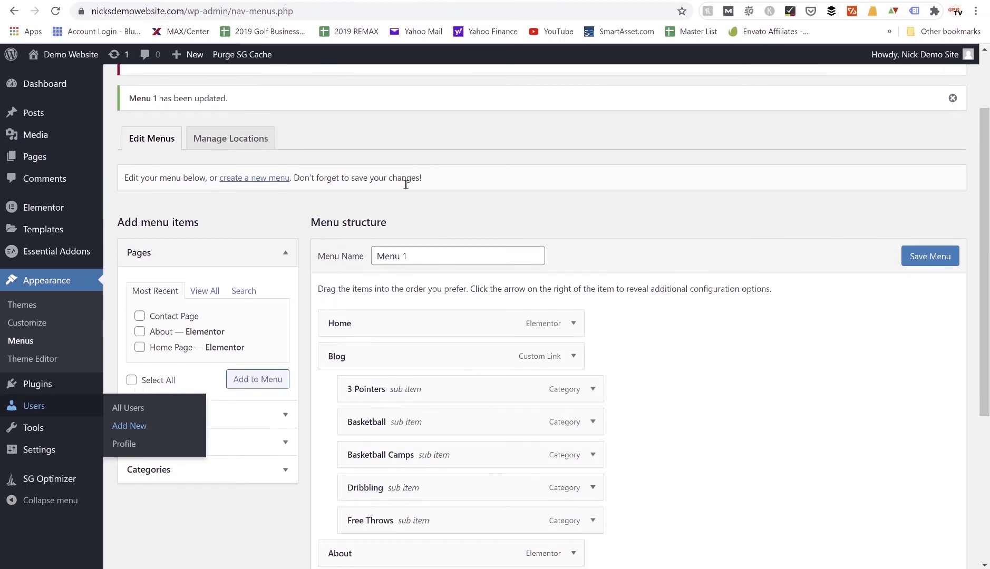
# Check the URL of the Blog custom link in Menu 1 and collapse its details again
pyautogui.scroll(-3, 406, 185)
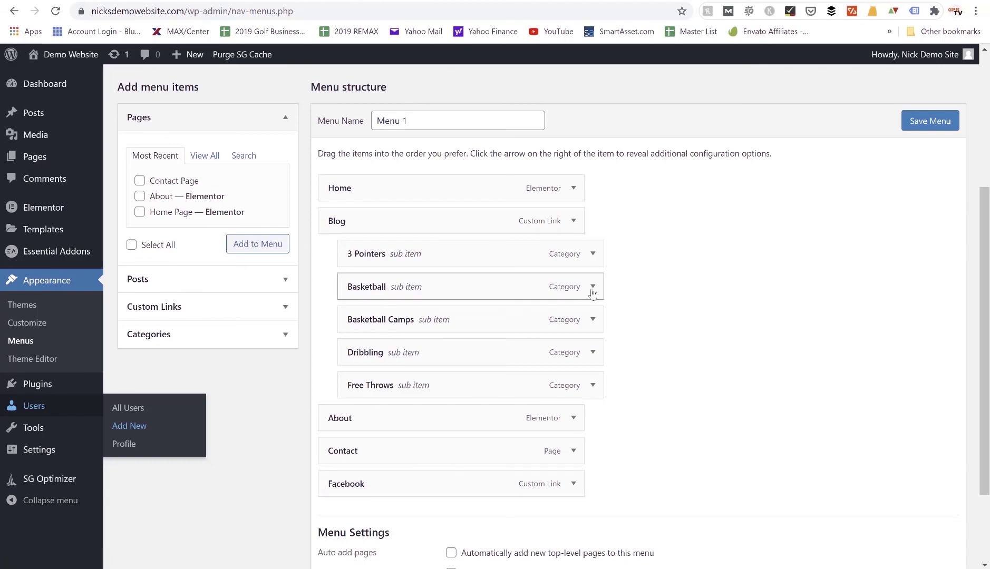
pyautogui.click(573, 222)
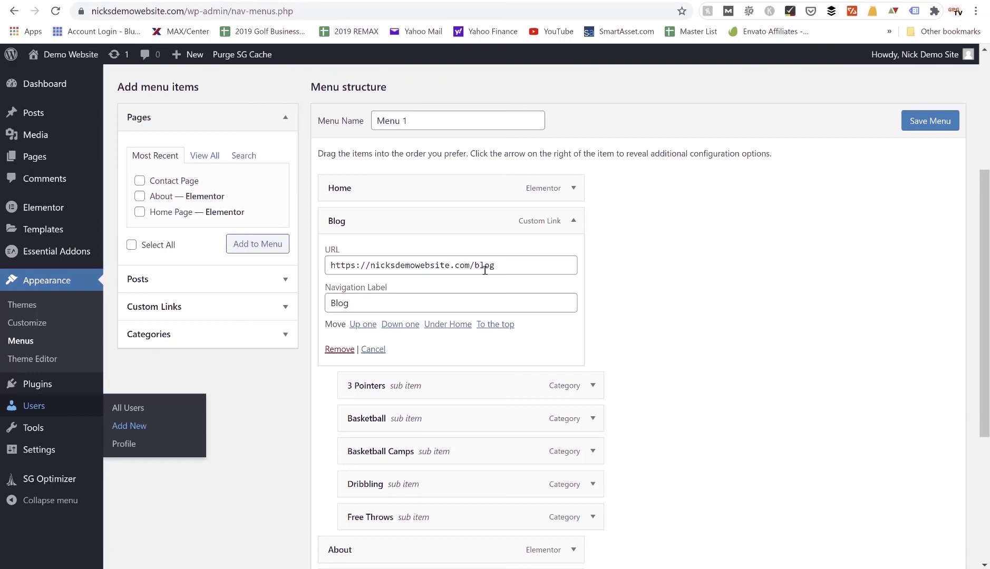
pyautogui.click(574, 222)
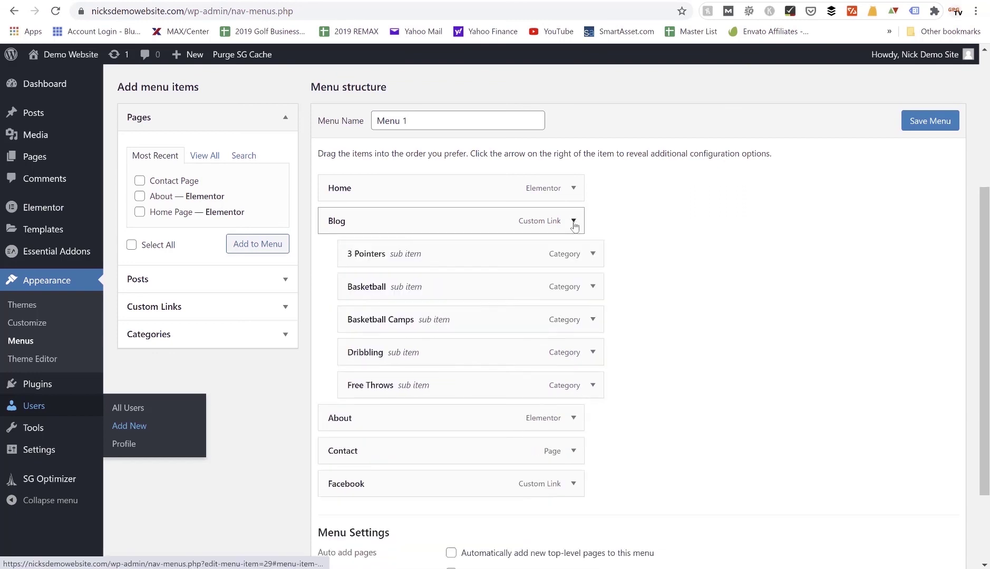
# Open the live demo site in a separate browser tab and view its page at nicksdemowebsite.com/blog
pyautogui.rightClick(46, 57)
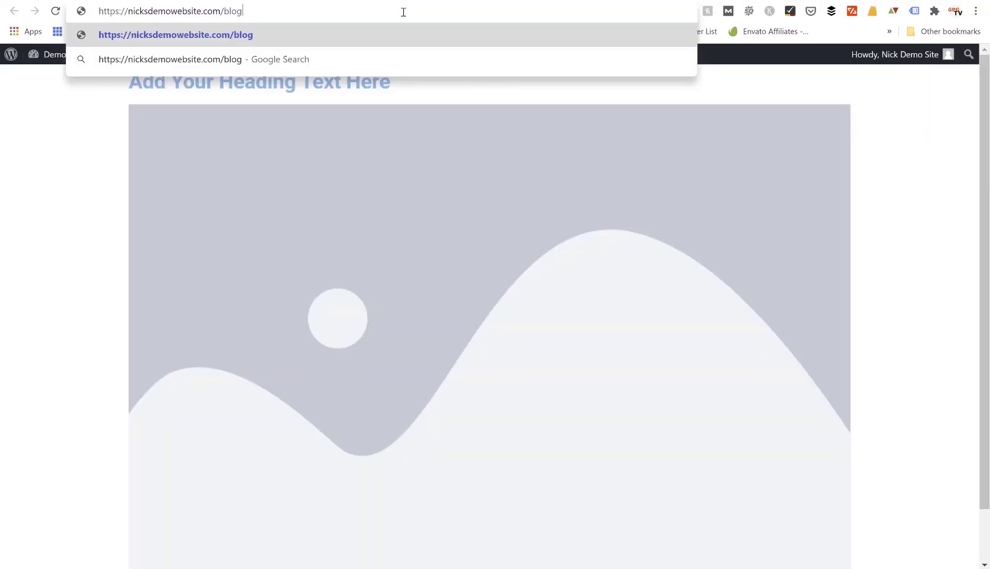
pyautogui.press('Return')
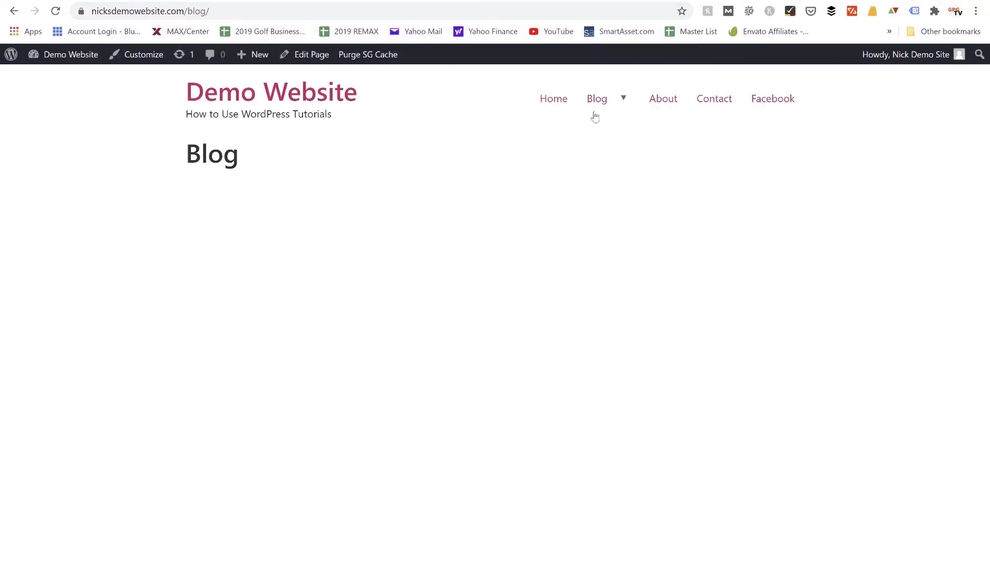
pyautogui.moveTo(598, 106)
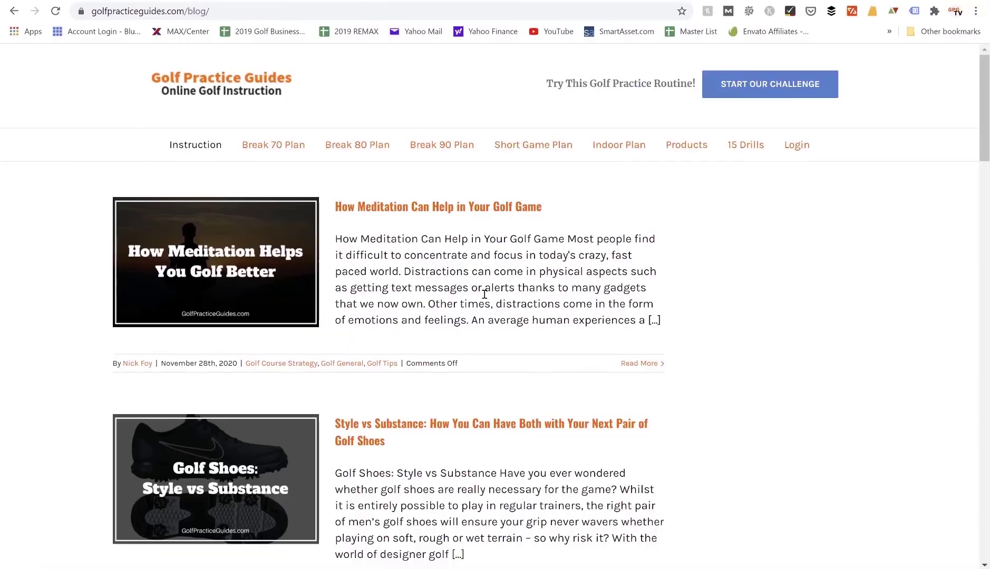
# Scan the posts on the golfpracticeguides.com blog page and return to the Reading Settings to review the homepage options
pyautogui.scroll(-5, 464, 294)
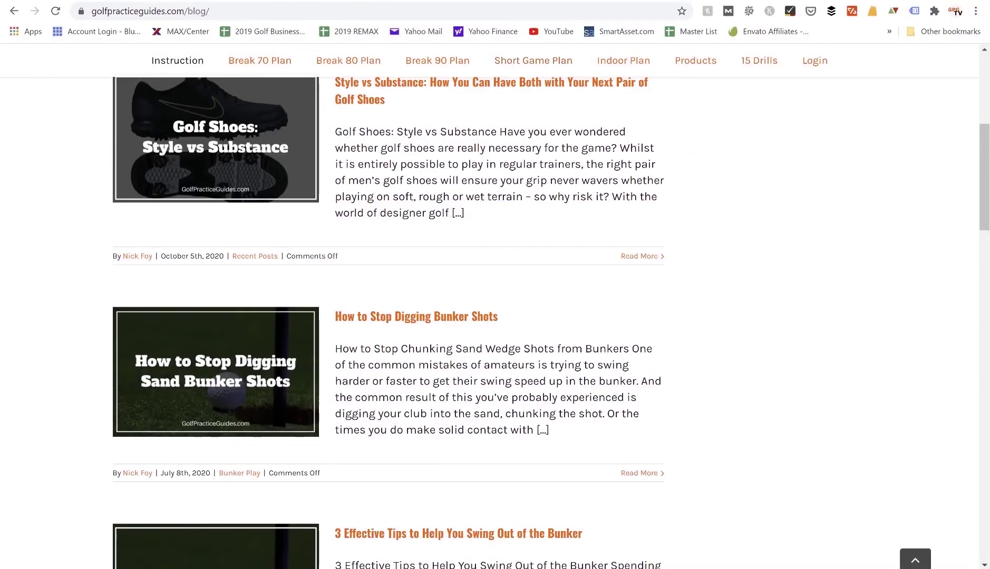
pyautogui.click(789, 0)
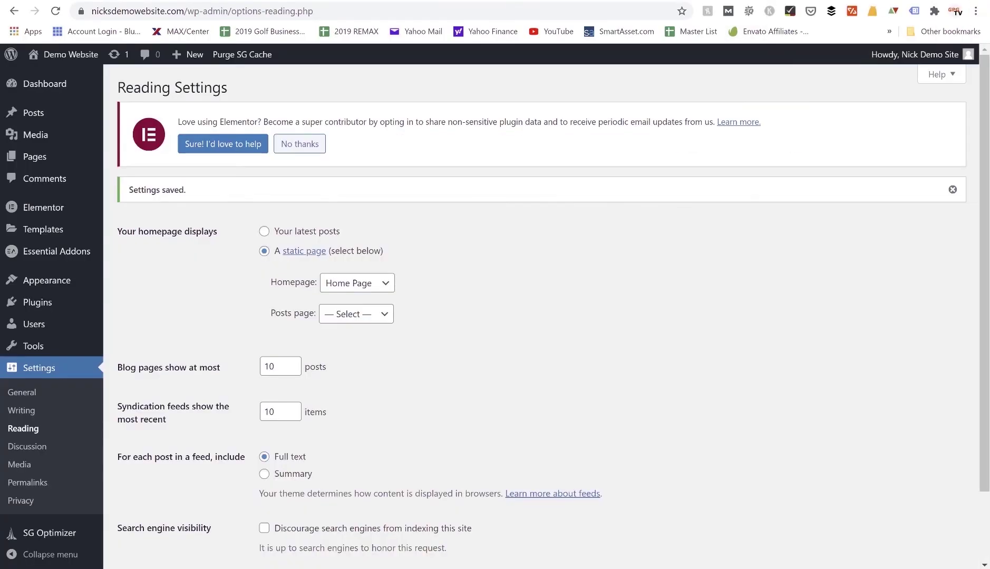
pyautogui.scroll(-1, 370, 220)
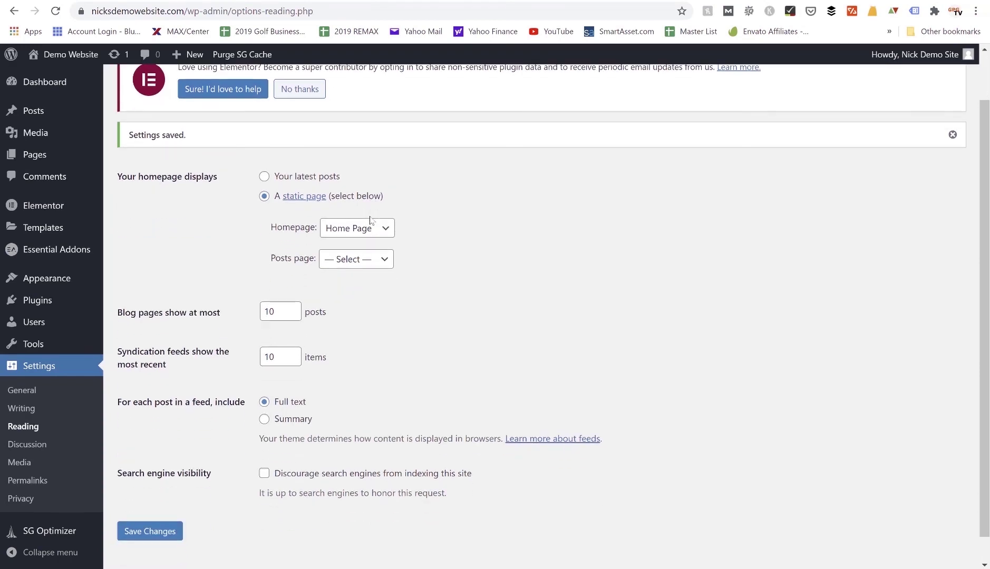
pyautogui.scroll(1, 370, 221)
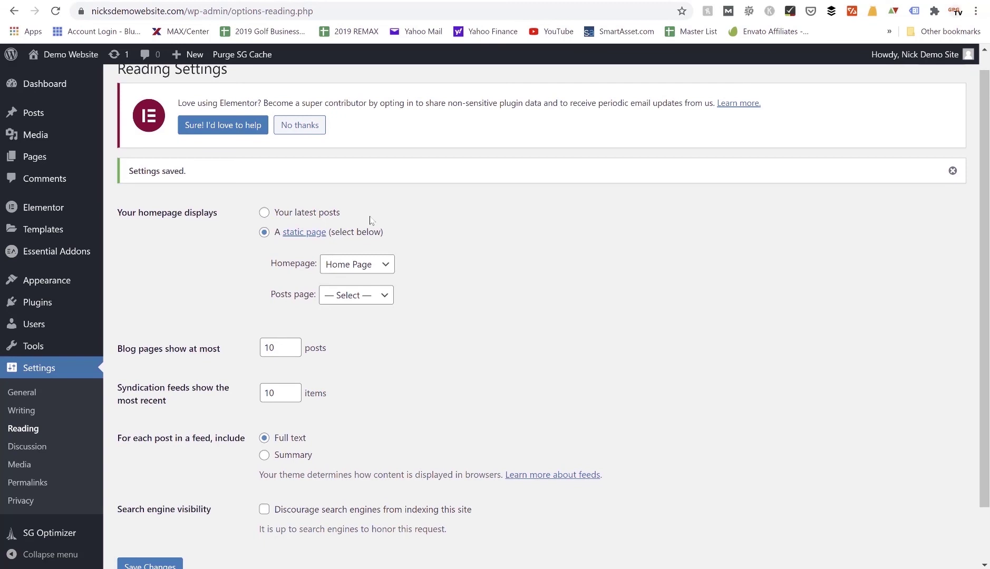
pyautogui.scroll(1, 371, 221)
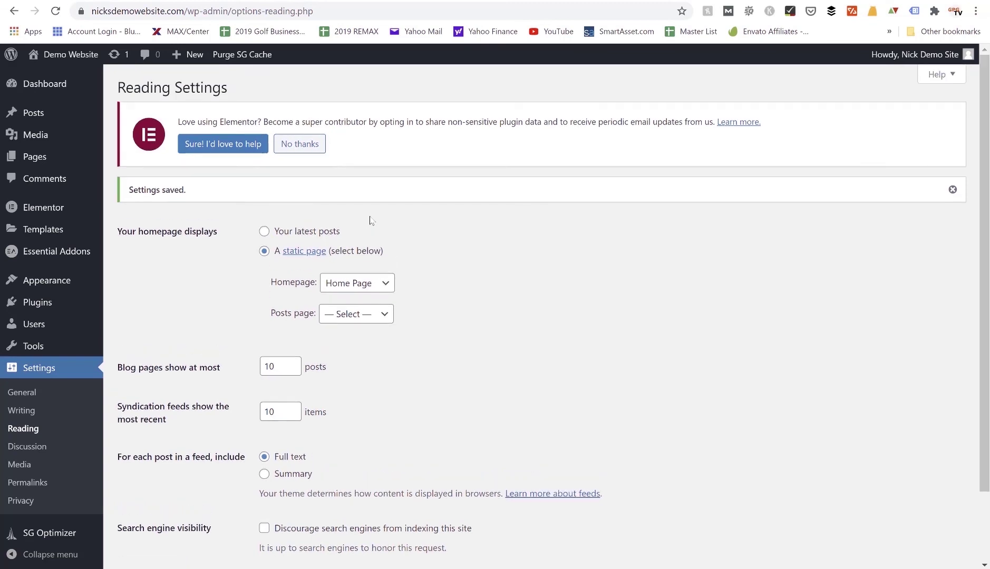